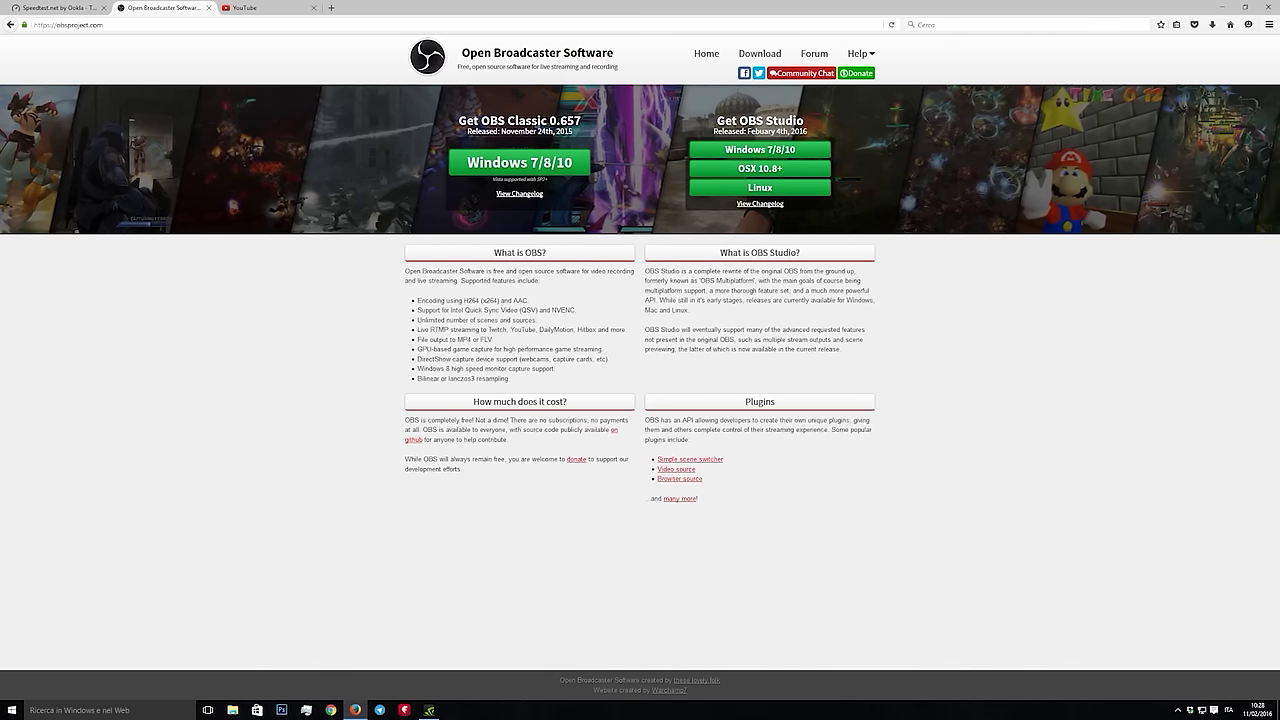
Download OBS Studio for Windows 7/8/10 and launch it from the desktop.
click(782, 150)
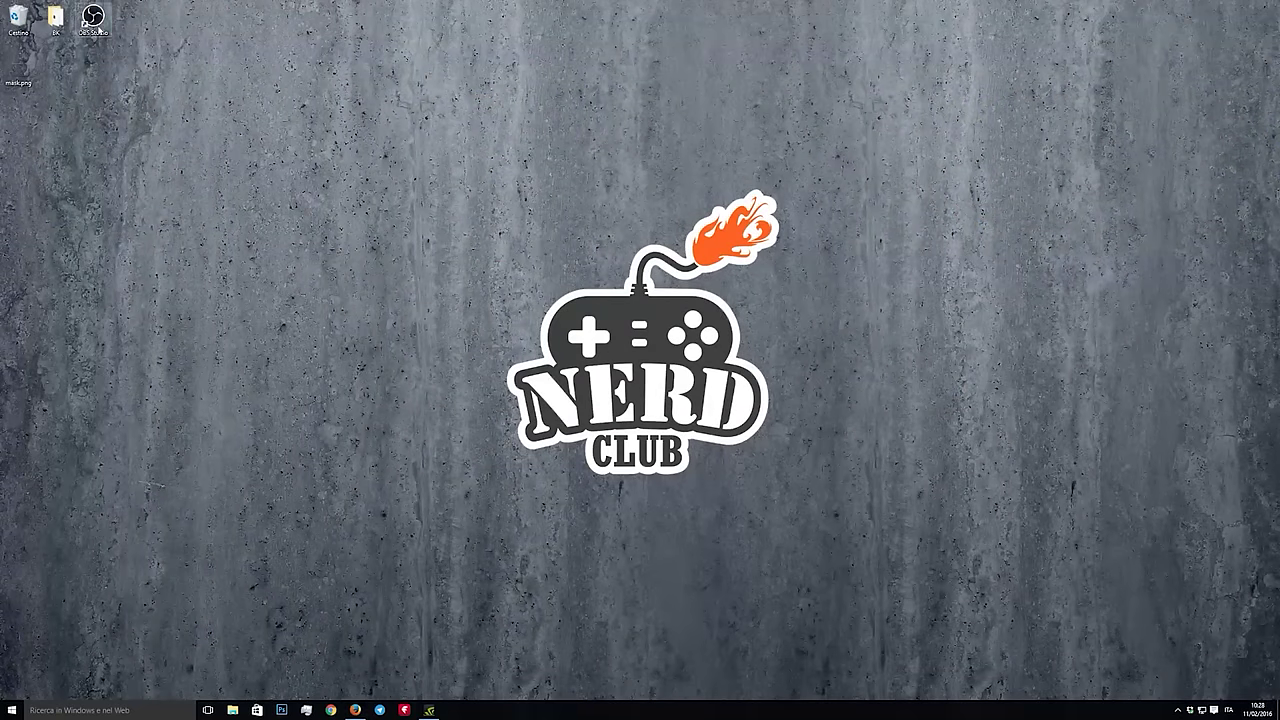
double_click(93, 18)
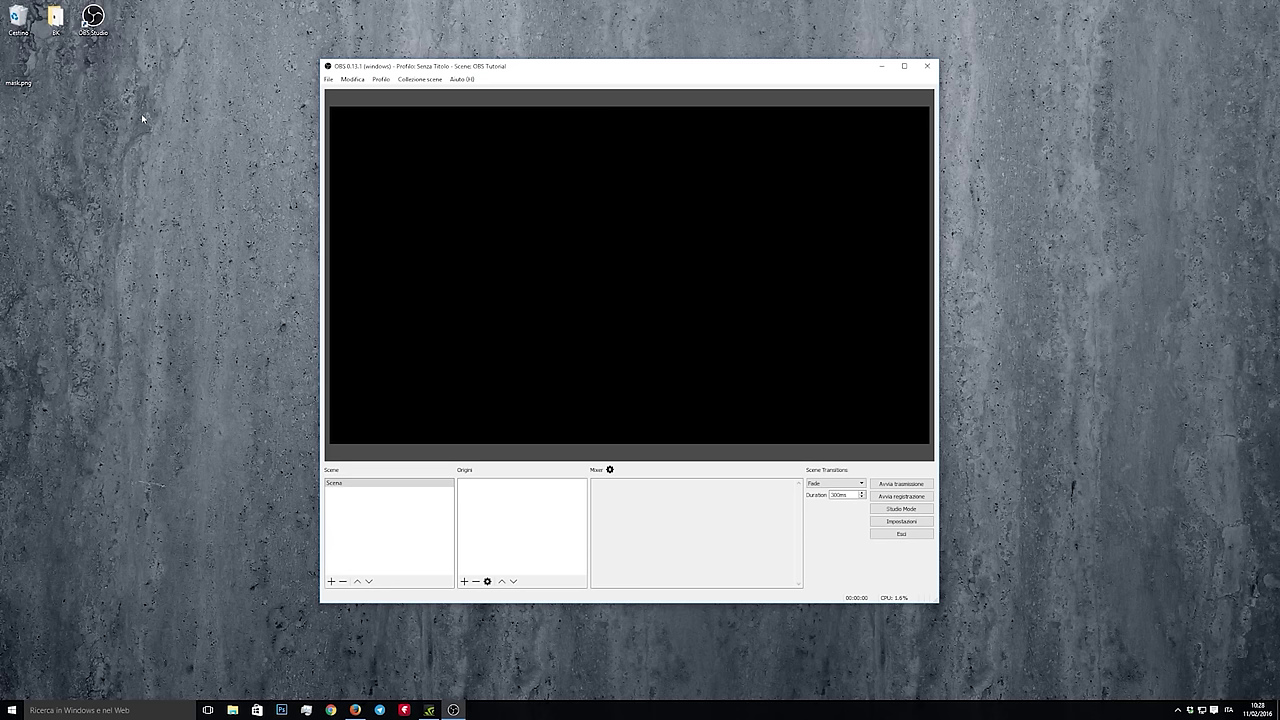
Open the stream settings and set the streaming service to YouTube / YouTube Gaming.
click(927, 521)
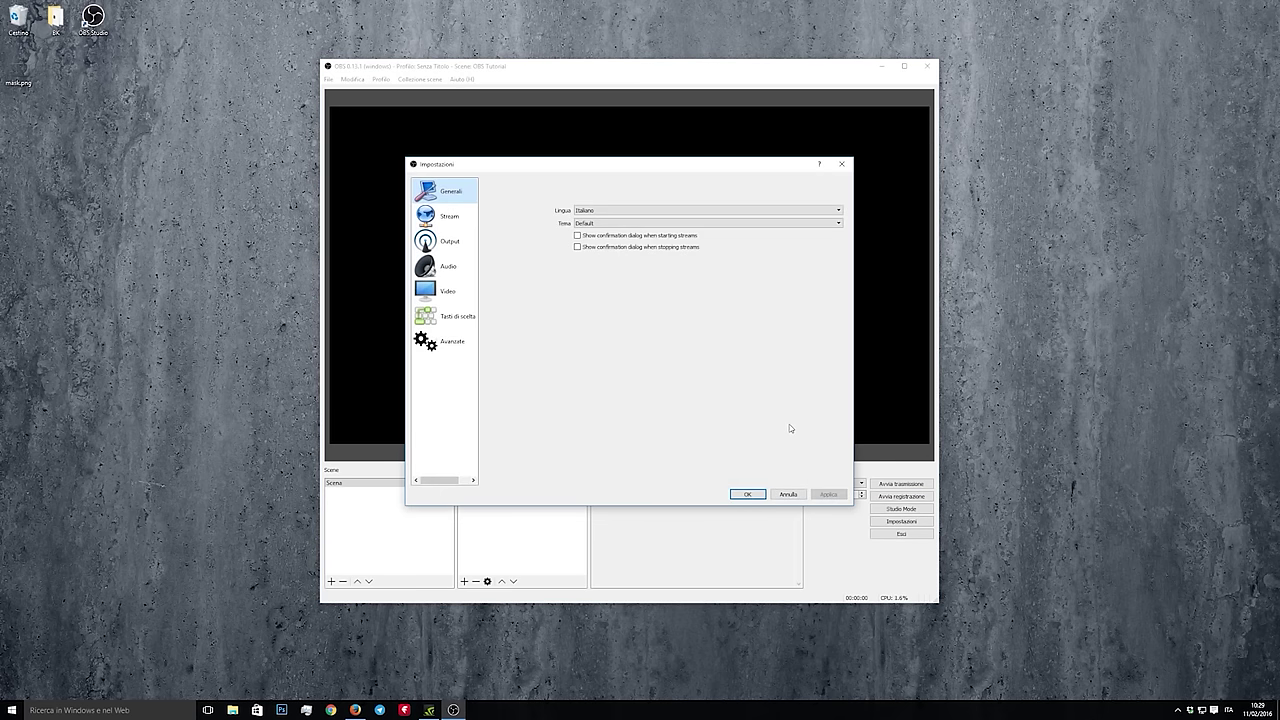
click(454, 222)
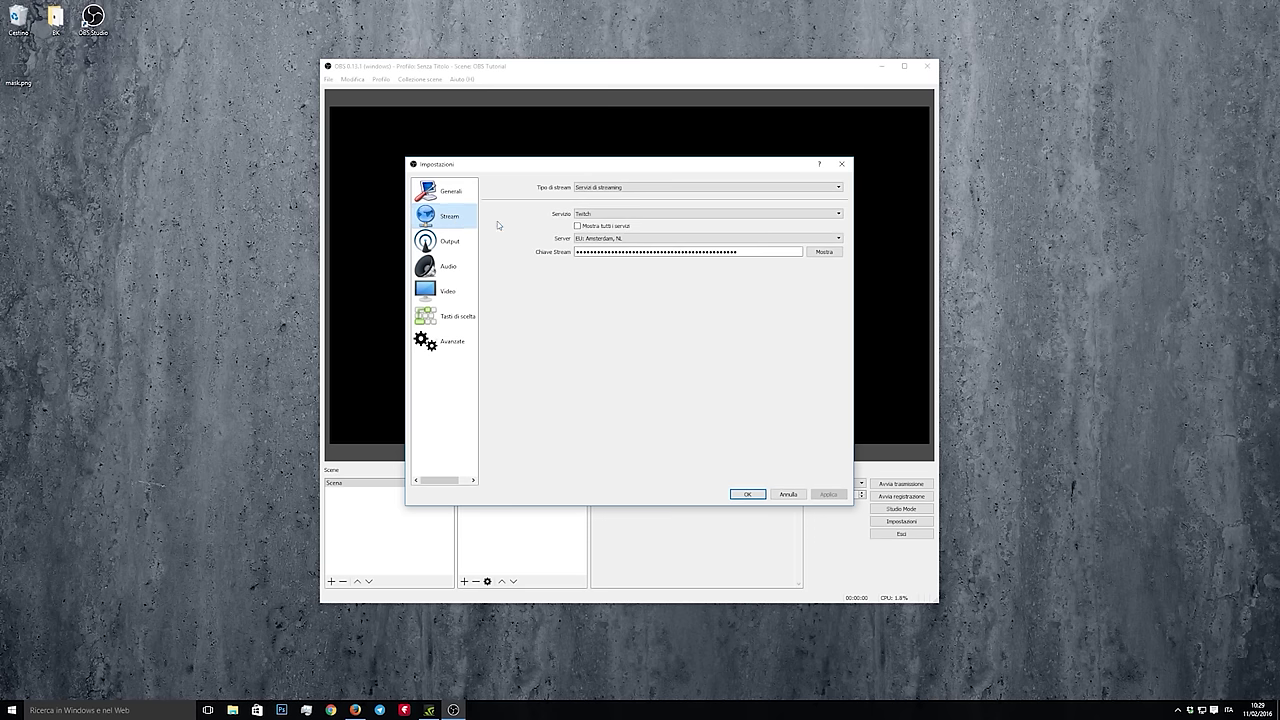
click(611, 216)
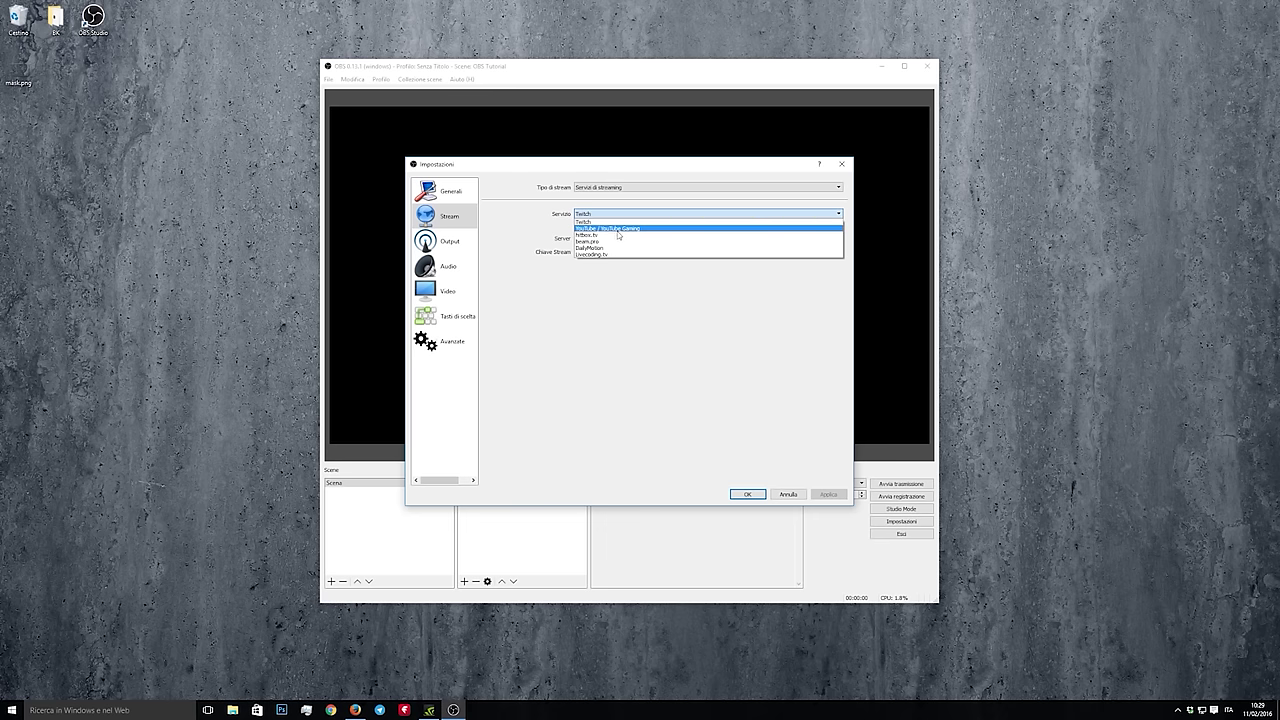
click(619, 232)
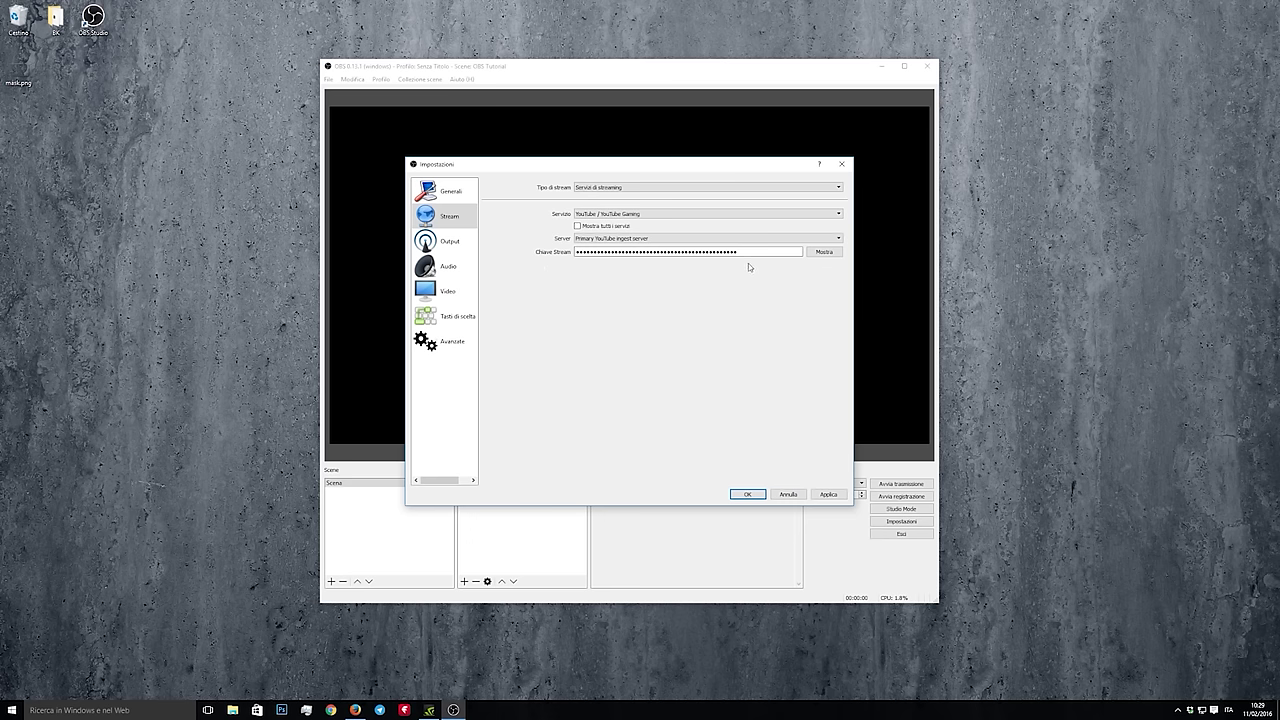
Replace the stream key with the copied YouTube stream key and apply the change.
drag(745, 253, 549, 253)
key(BackSpace)
key(ctrl+v)
click(828, 494)
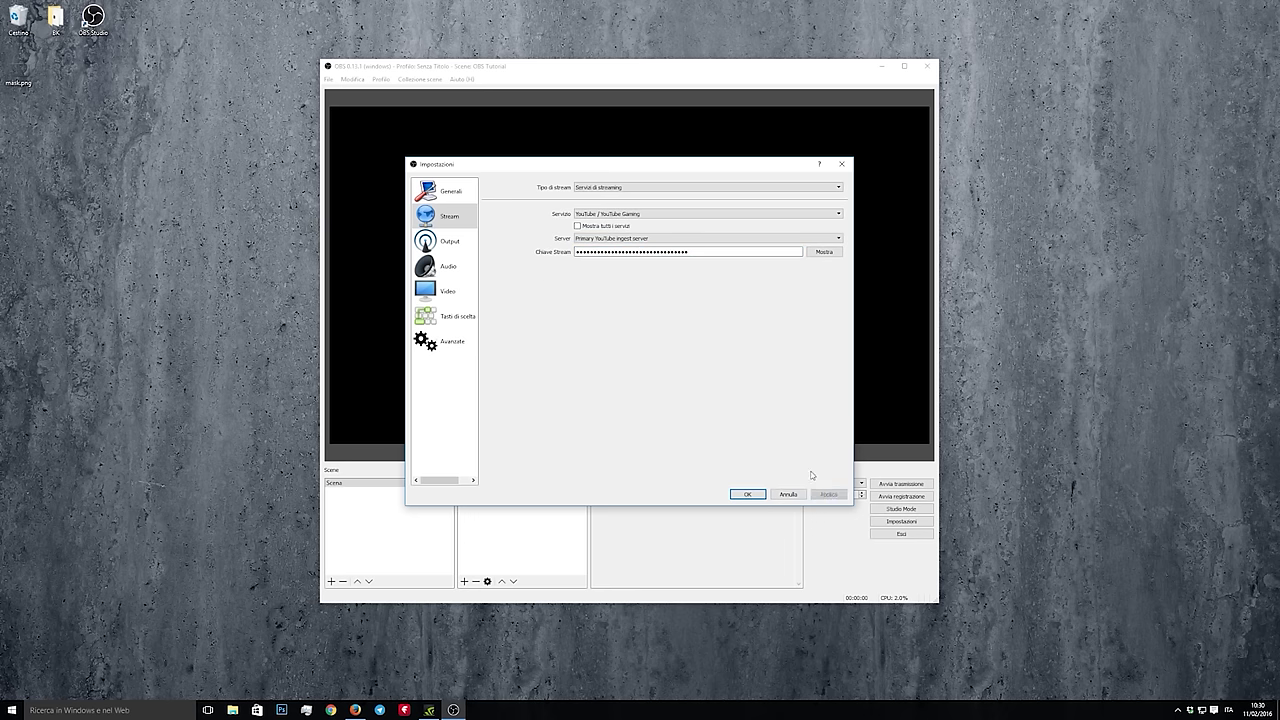
Set the streaming video bitrate to 6000 in the simple output settings.
click(447, 240)
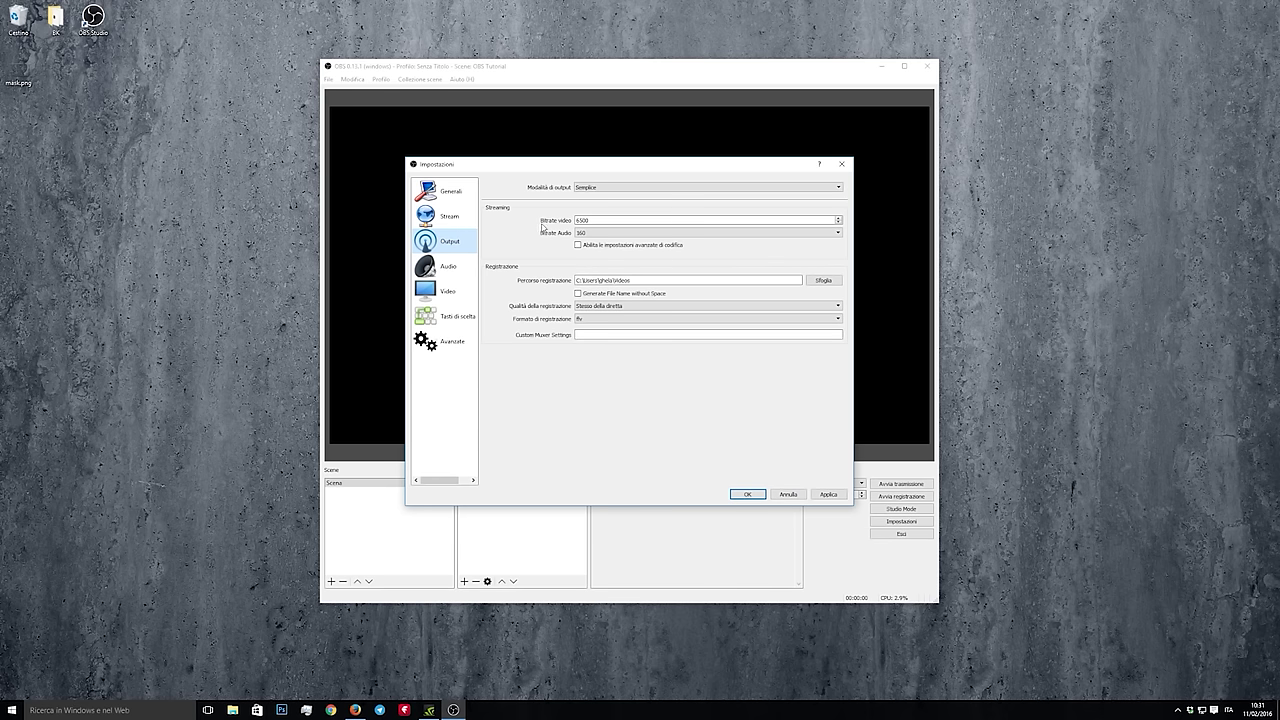
double_click(594, 221)
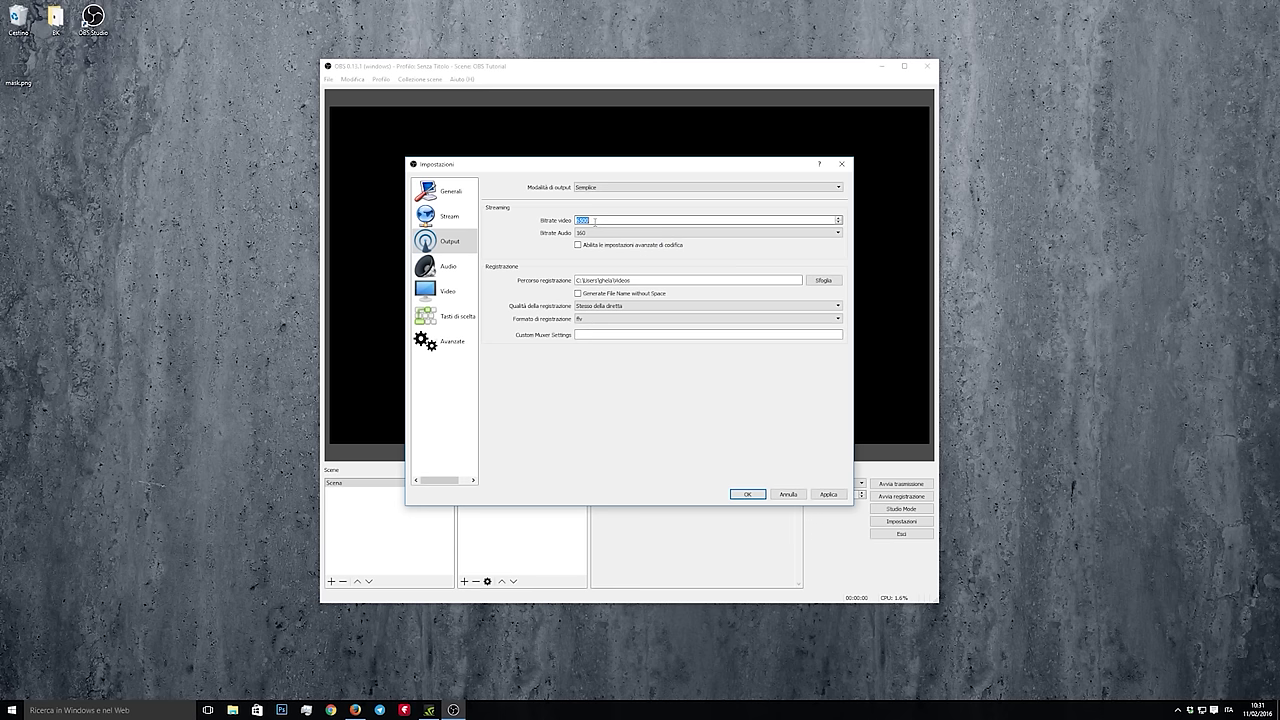
text(6000)
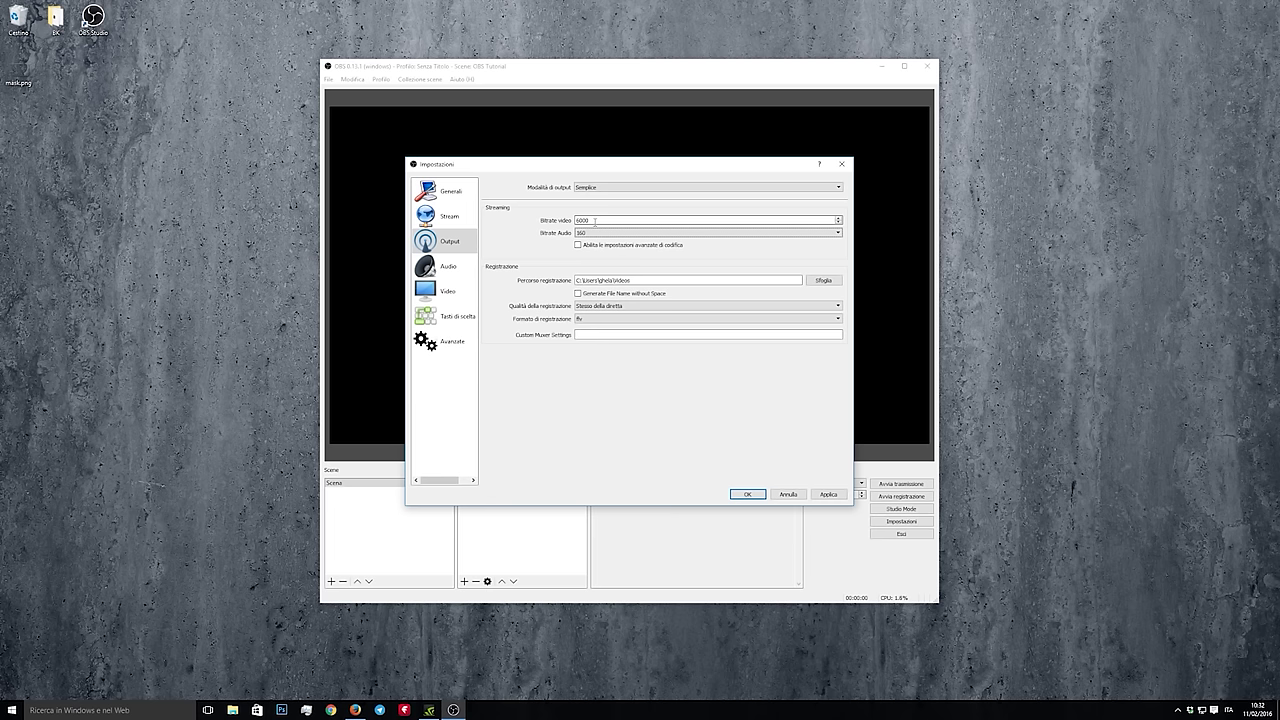
Switch the output mode to Avanzate and choose x264 as the streaming encoder.
click(651, 189)
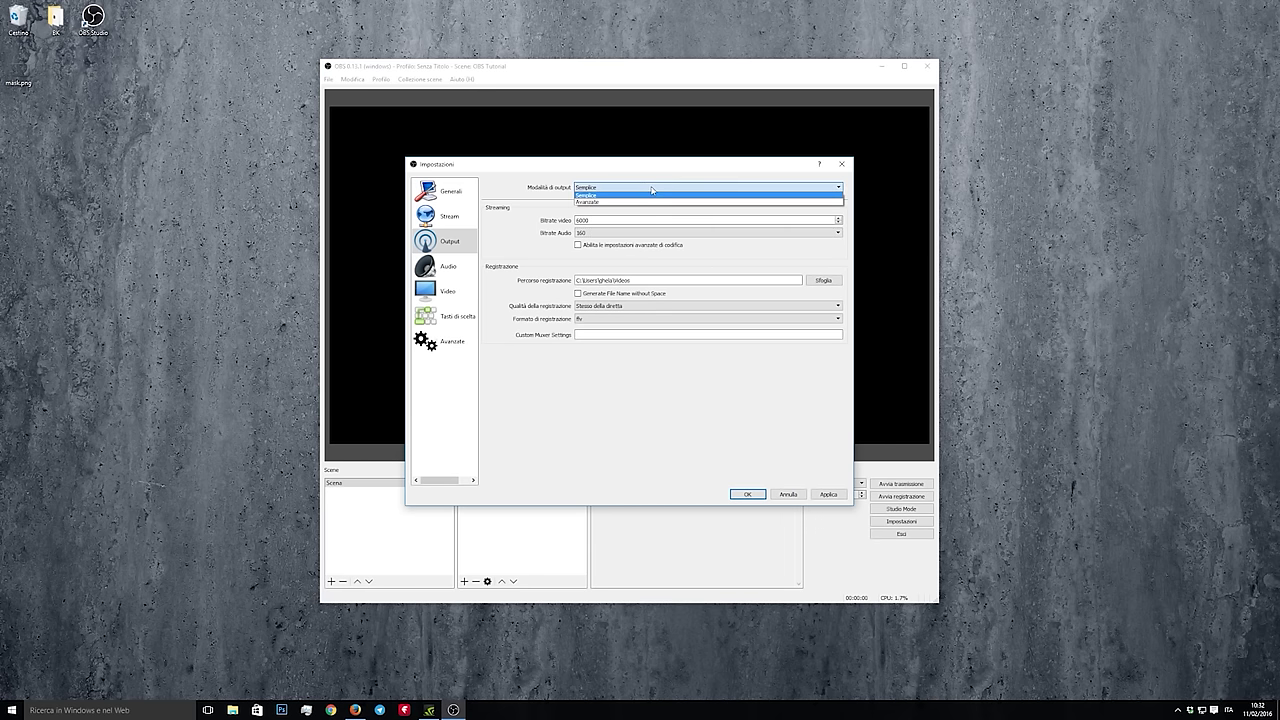
click(615, 203)
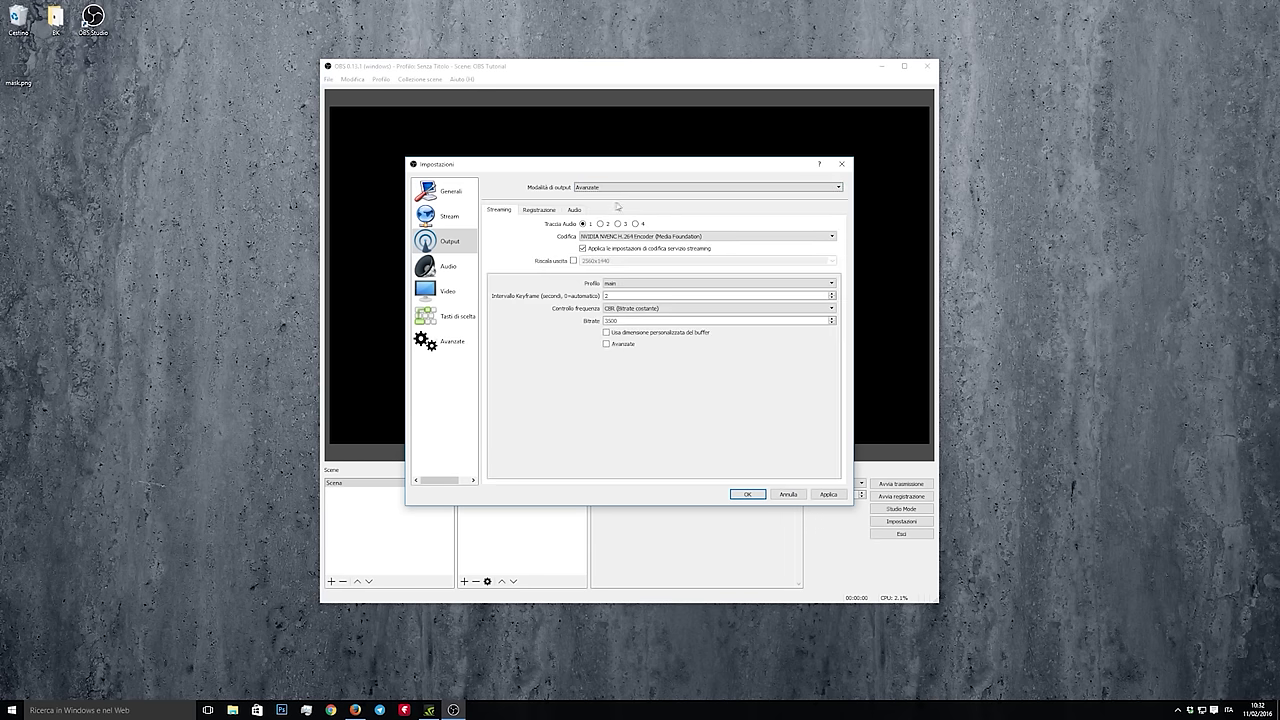
click(667, 237)
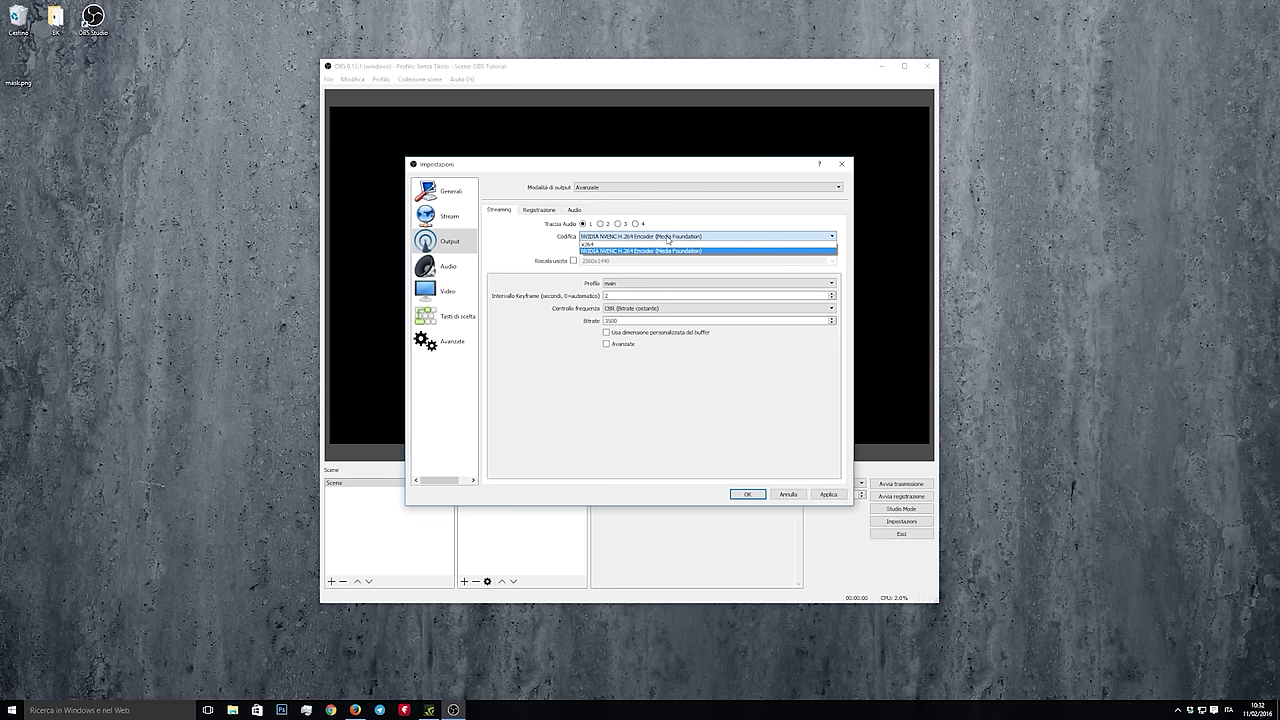
click(616, 244)
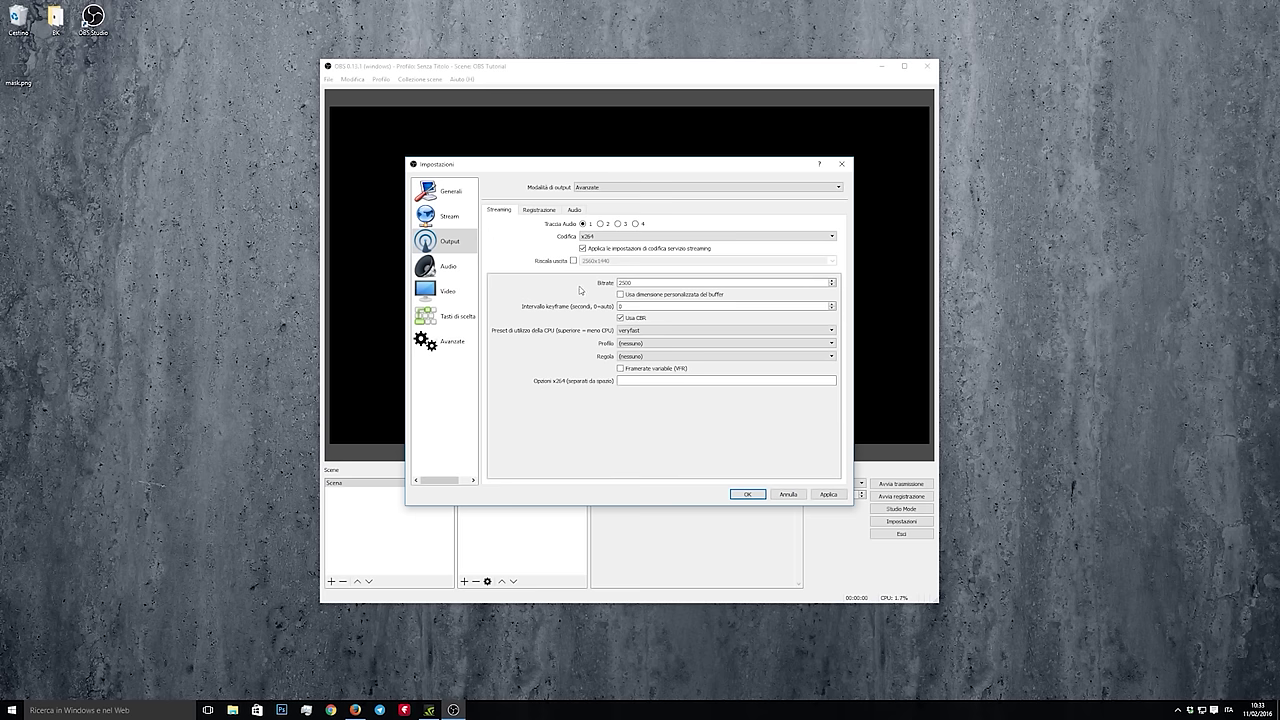
Set the x264 bitrate to 6000 with the veryfast CPU usage preset.
double_click(624, 282)
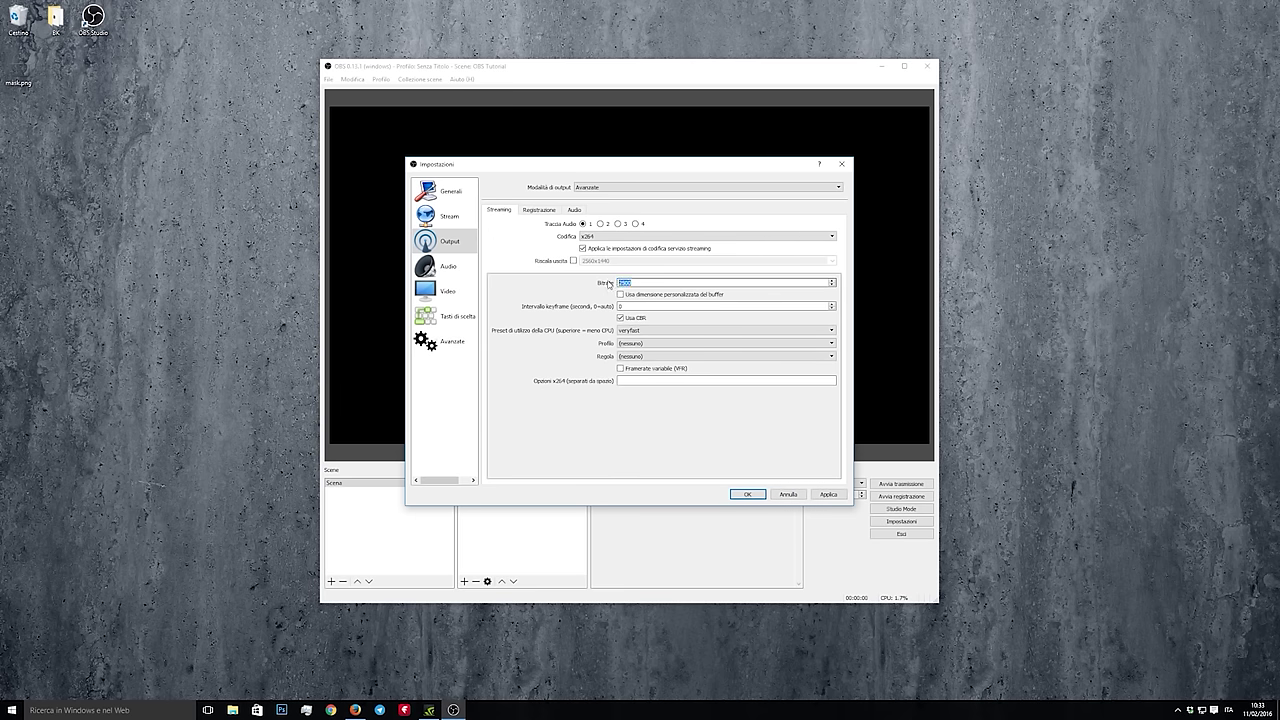
text(6)
key(Tab)
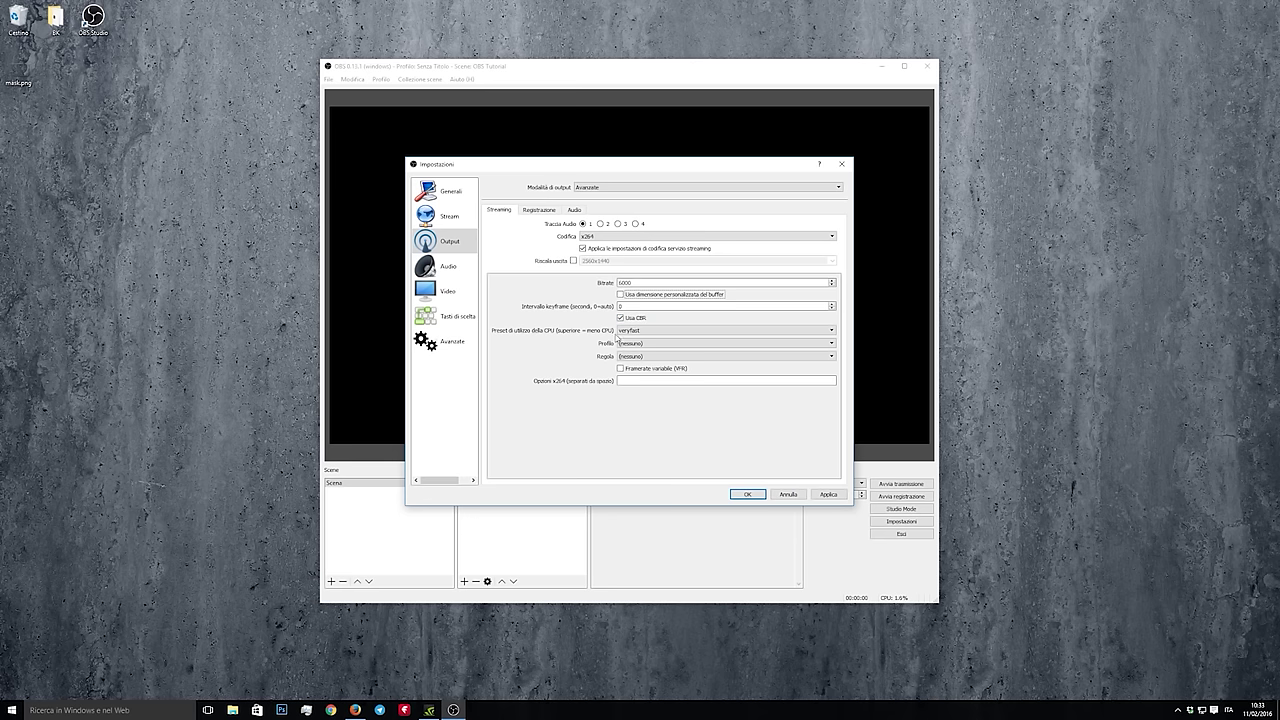
click(645, 330)
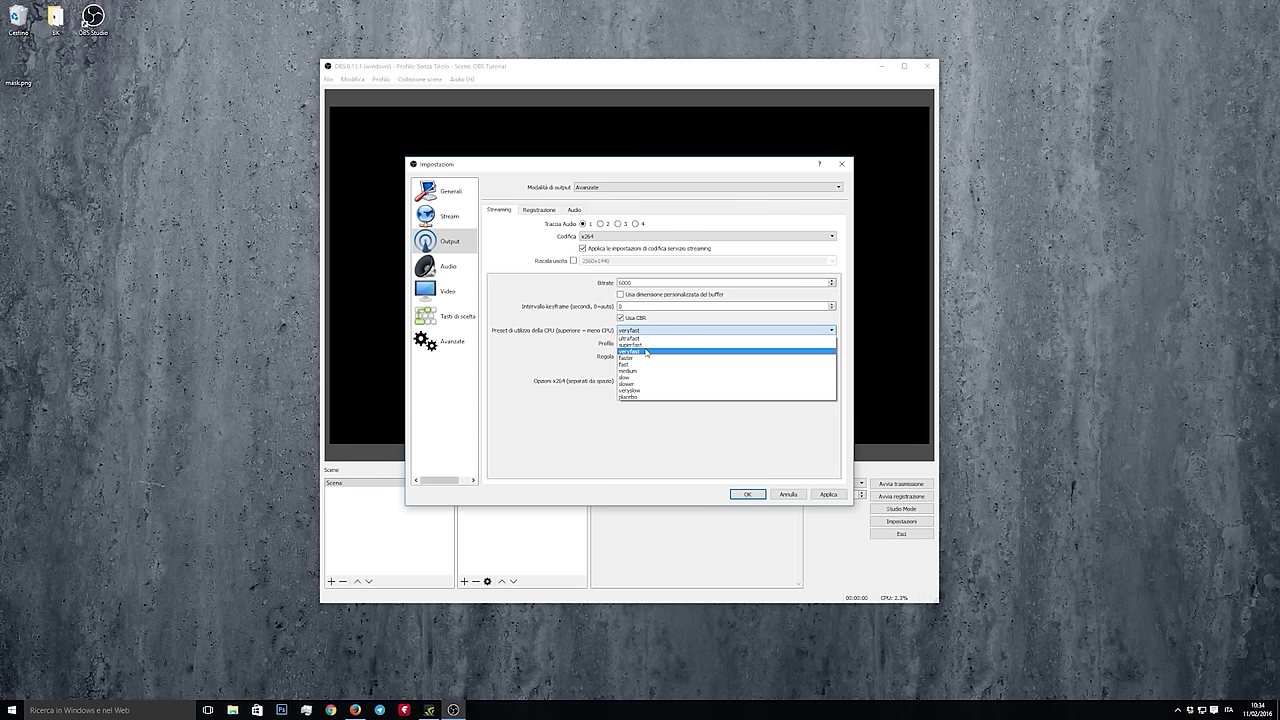
click(646, 352)
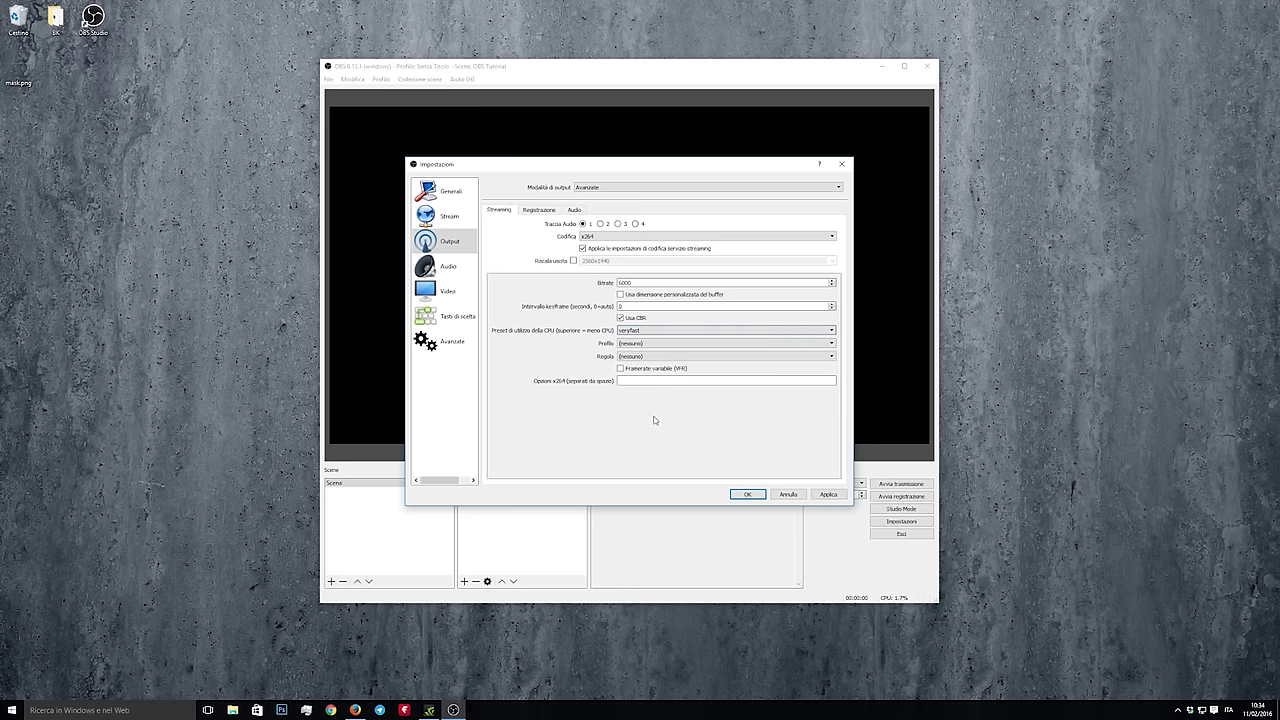
Review the audio bitrate options available for Traccia 1 in the advanced output settings.
click(575, 211)
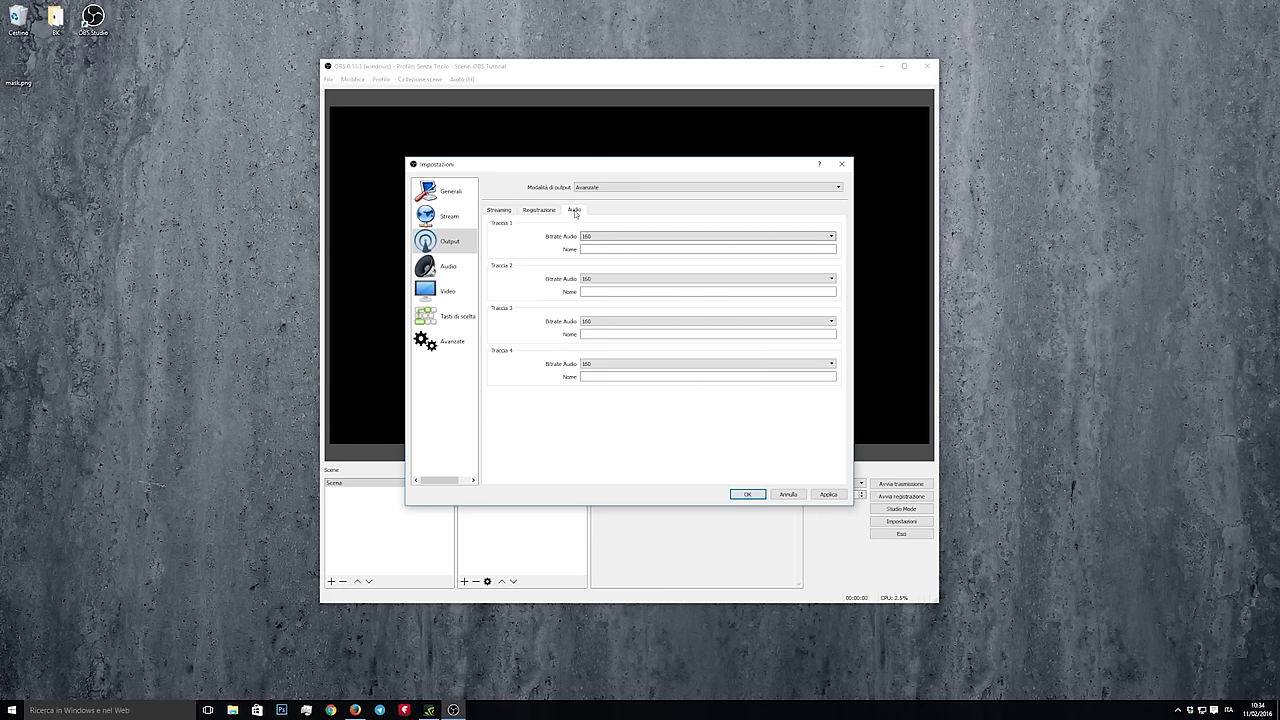
click(597, 236)
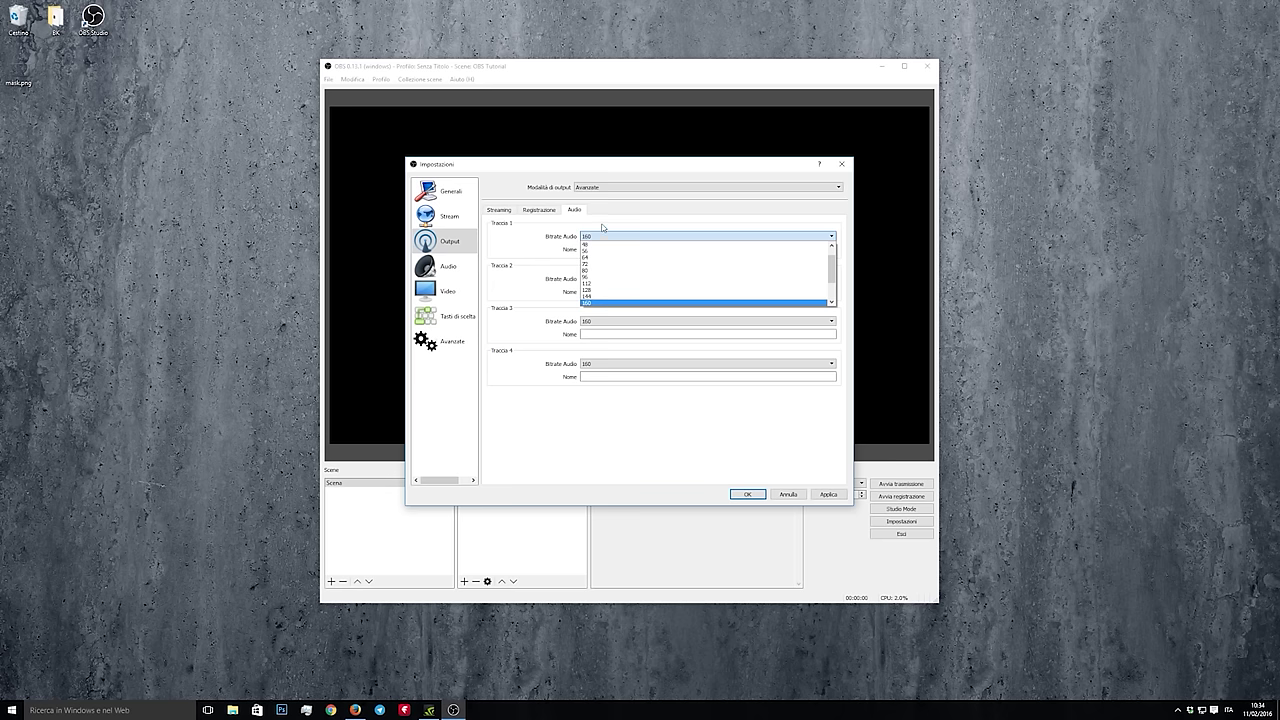
click(602, 228)
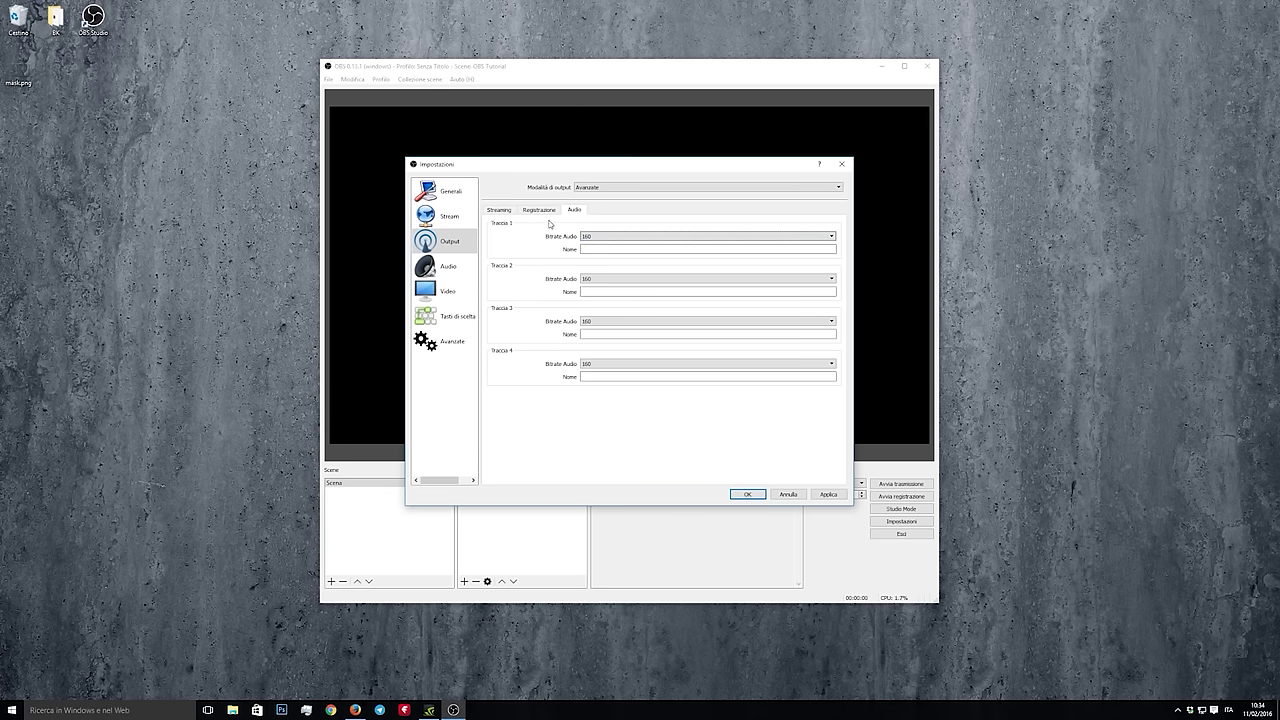
Change the streaming encoder to NVIDIA NVENC H.264 Encoder (Media Foundation) and set its bitrate to 6000.
click(498, 211)
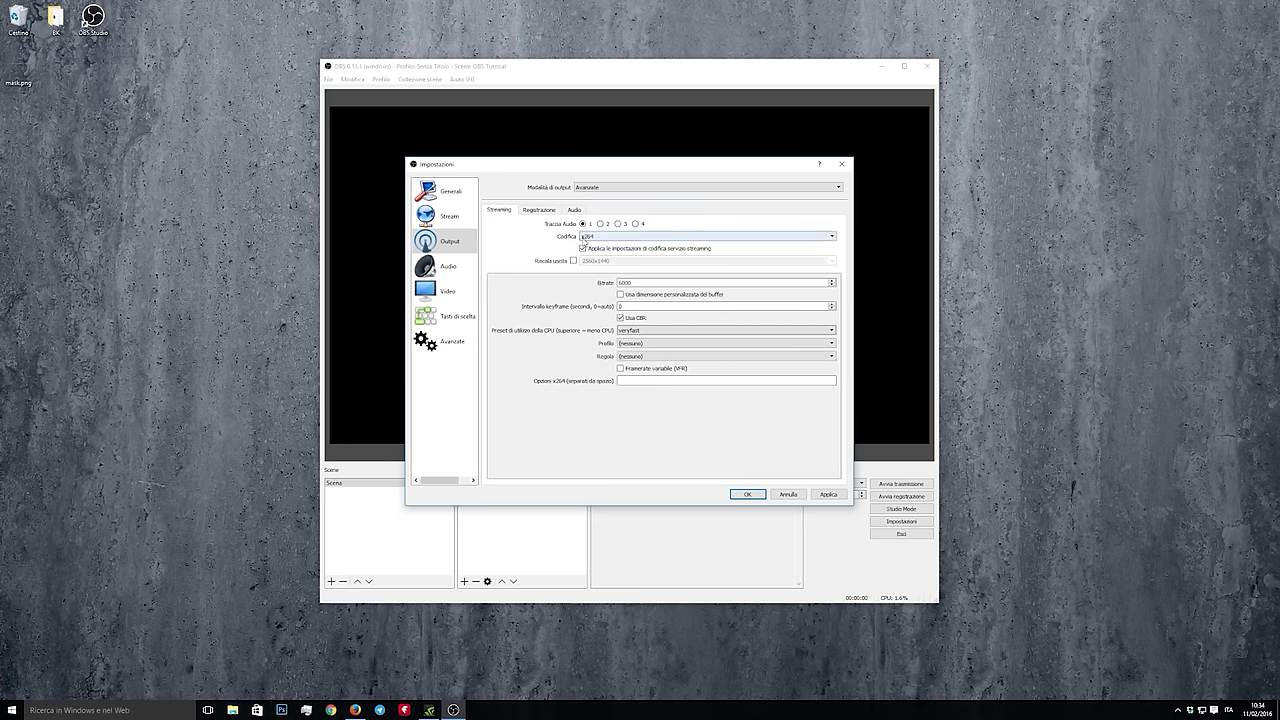
click(607, 237)
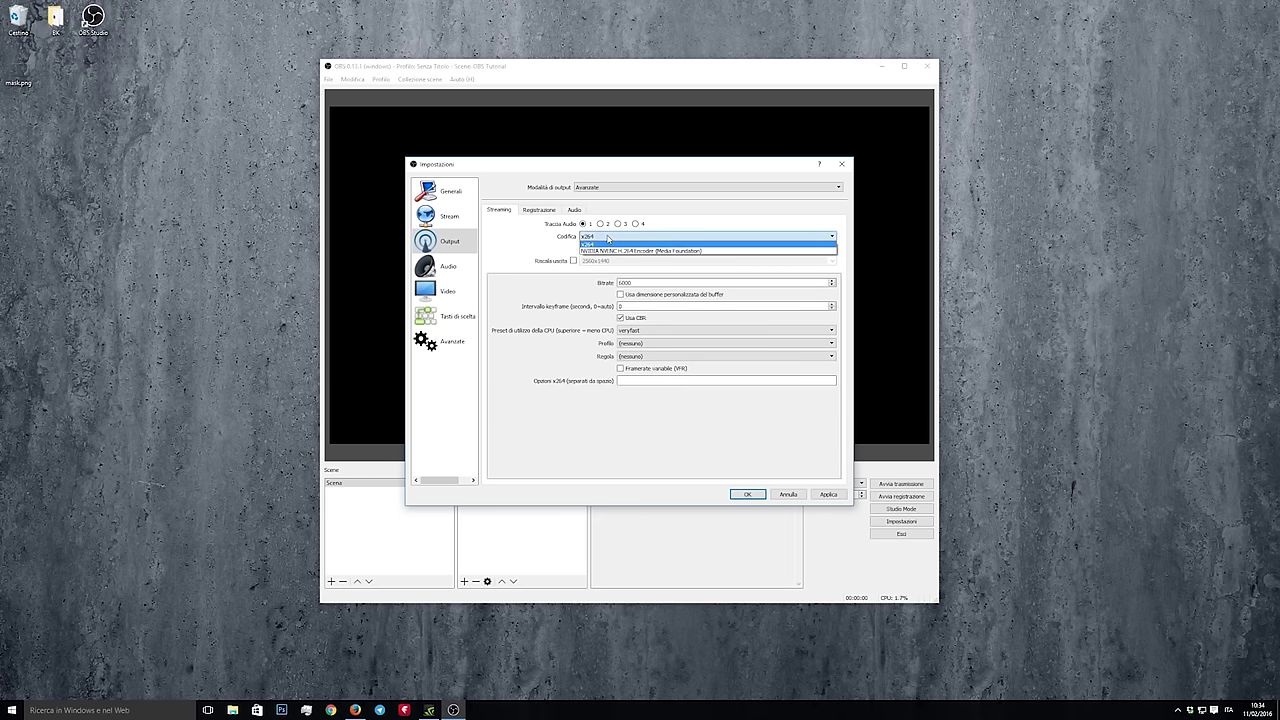
click(621, 250)
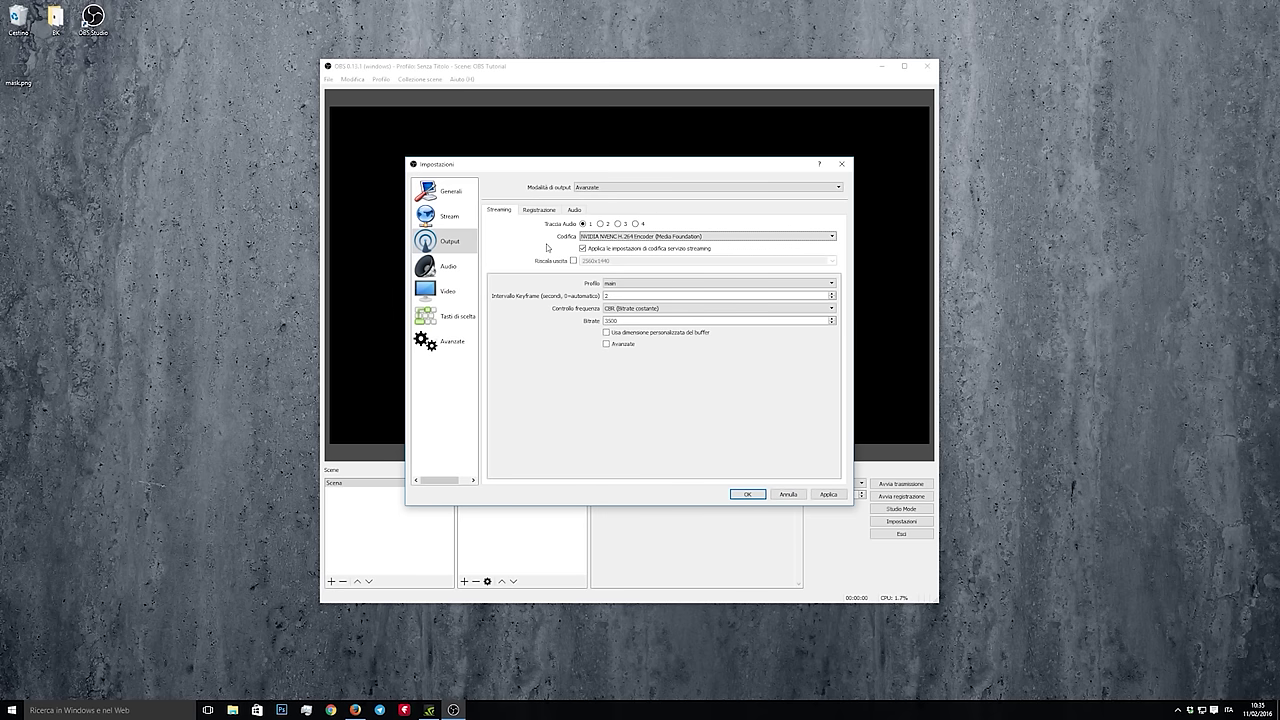
double_click(600, 321)
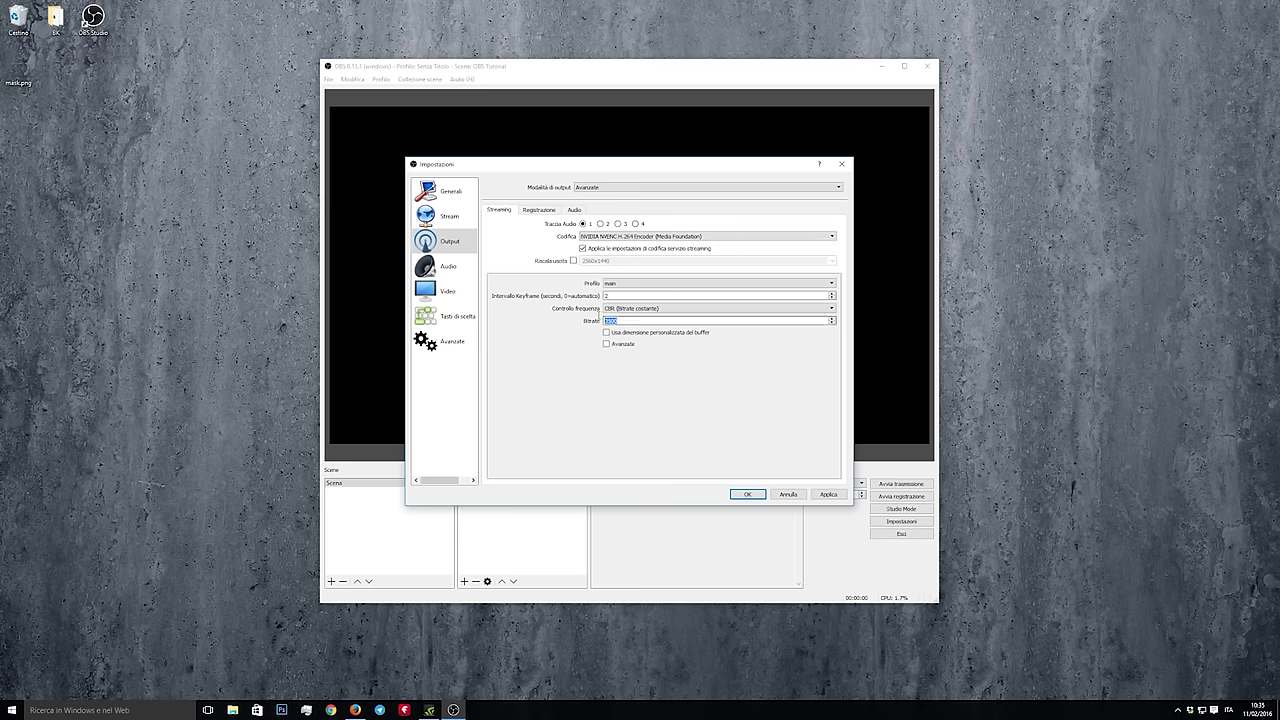
text(160)
key(Tab)
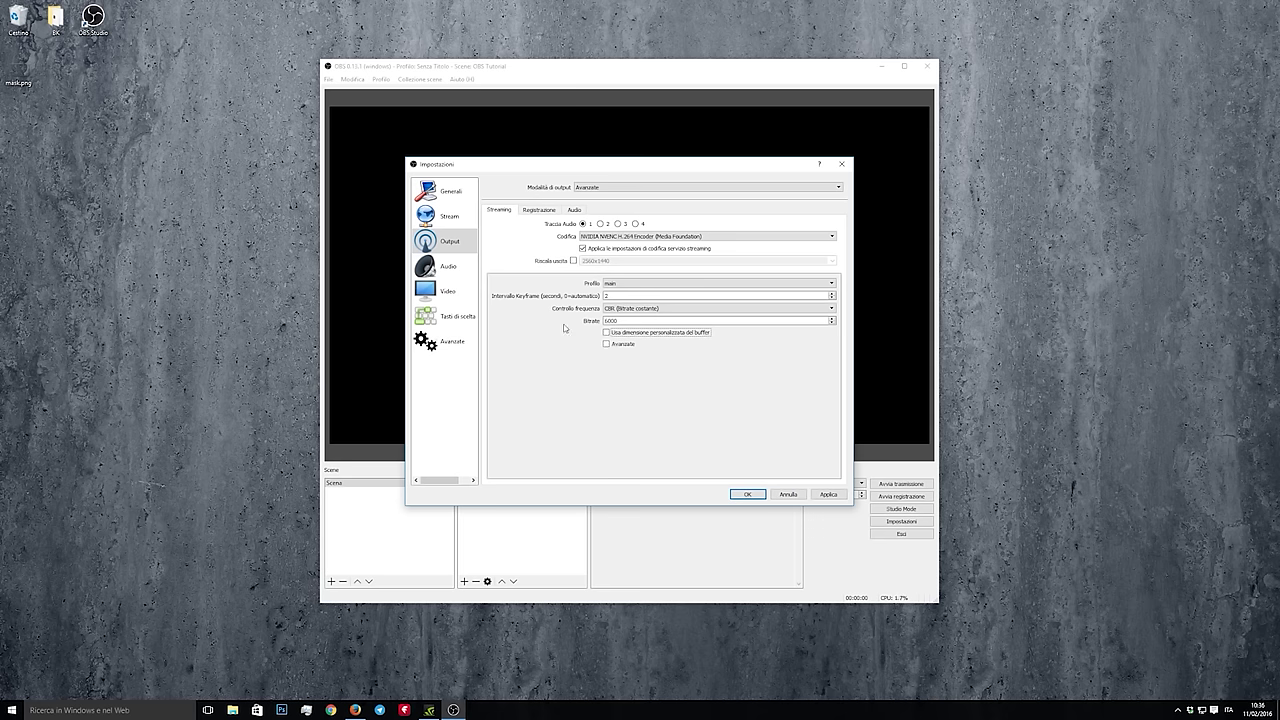
Set the desktop audio device to Predefinito in the audio settings and apply the change.
click(463, 262)
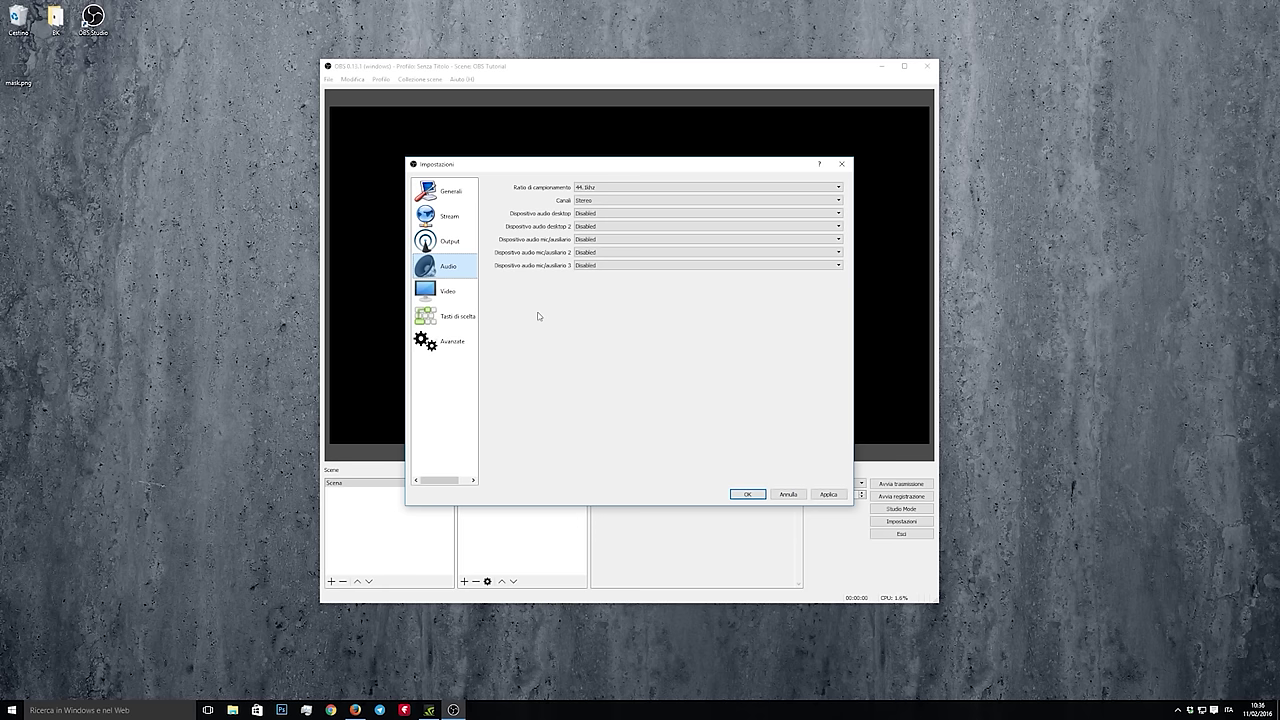
click(590, 214)
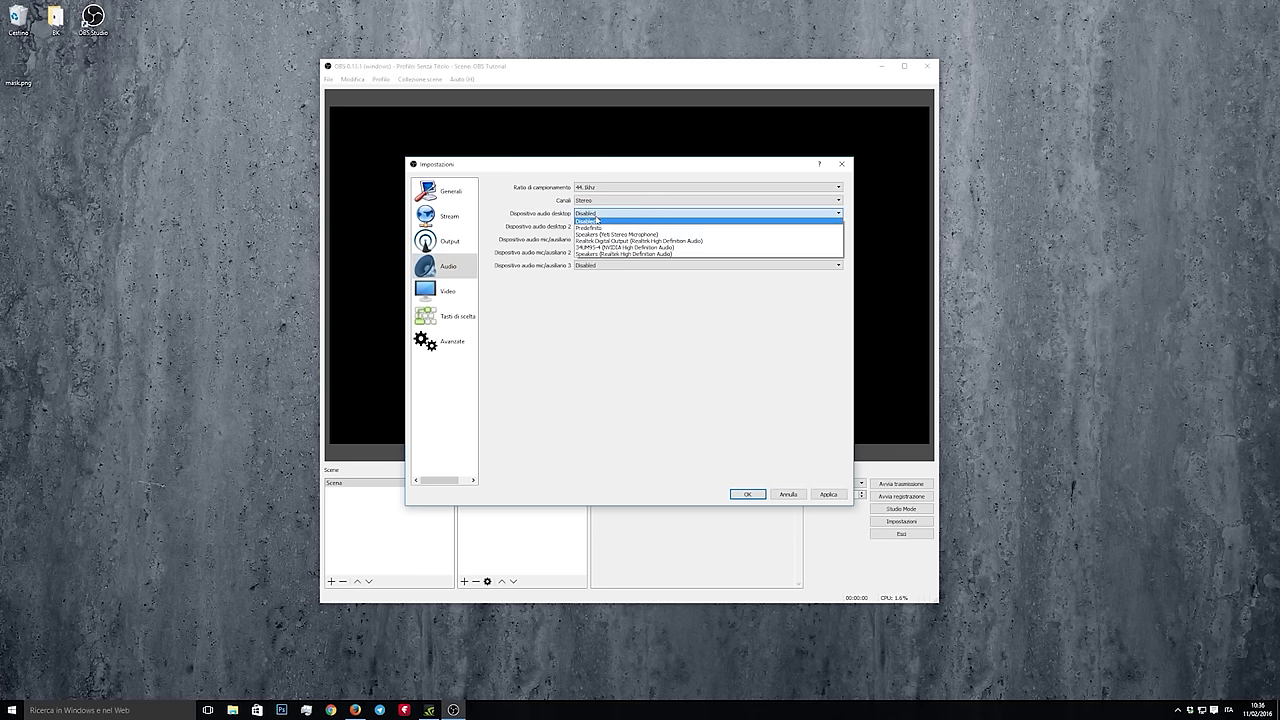
click(598, 228)
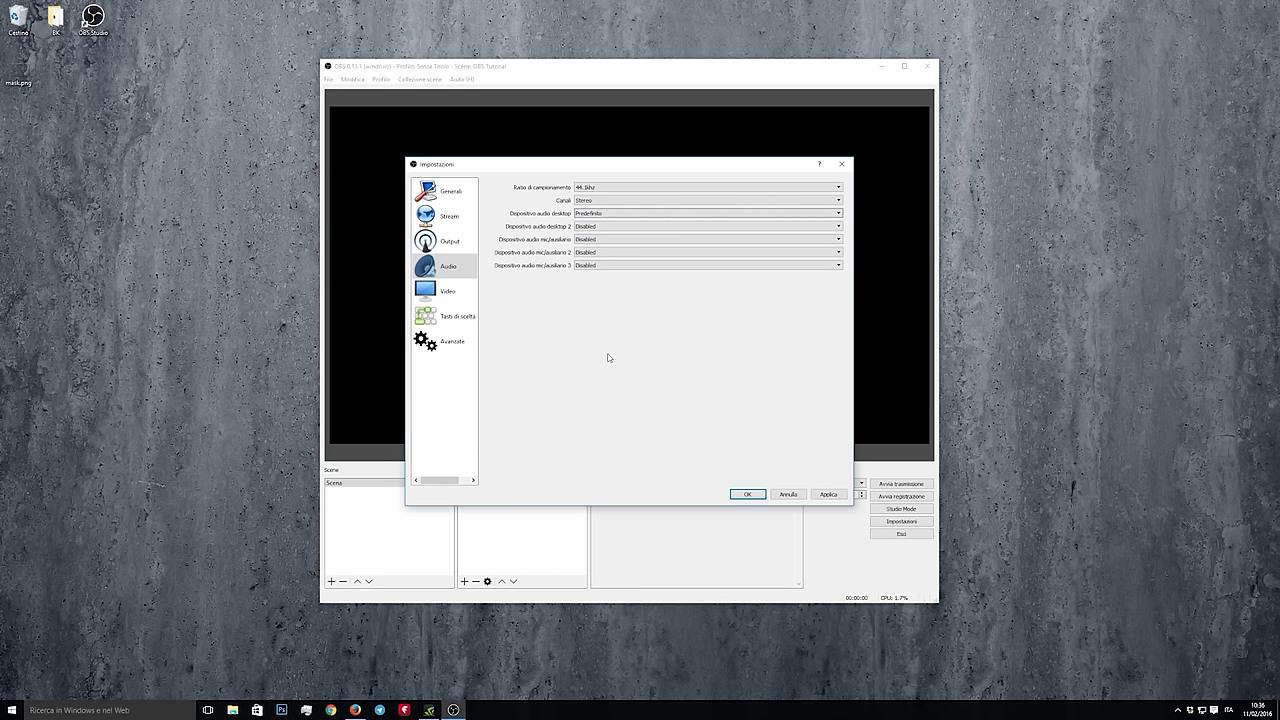
click(827, 494)
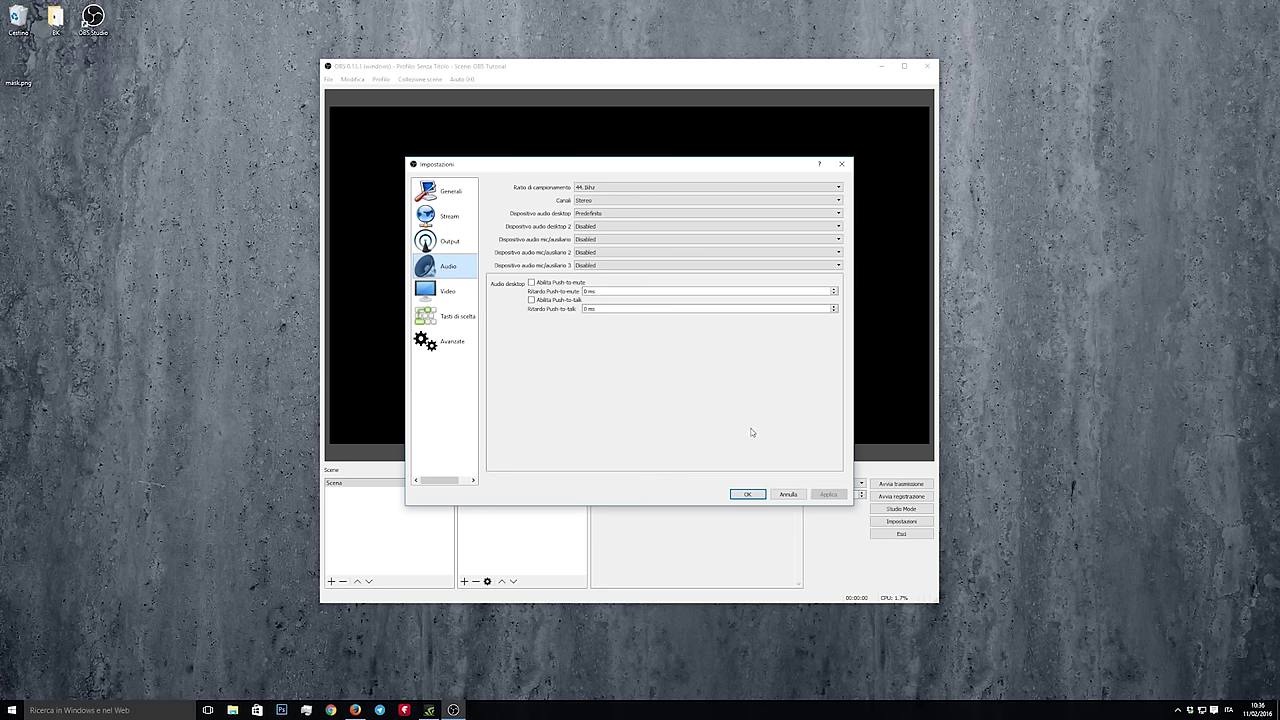
Set the video output resolution to 1920x1080 with a common frame rate of 60 FPS.
click(461, 289)
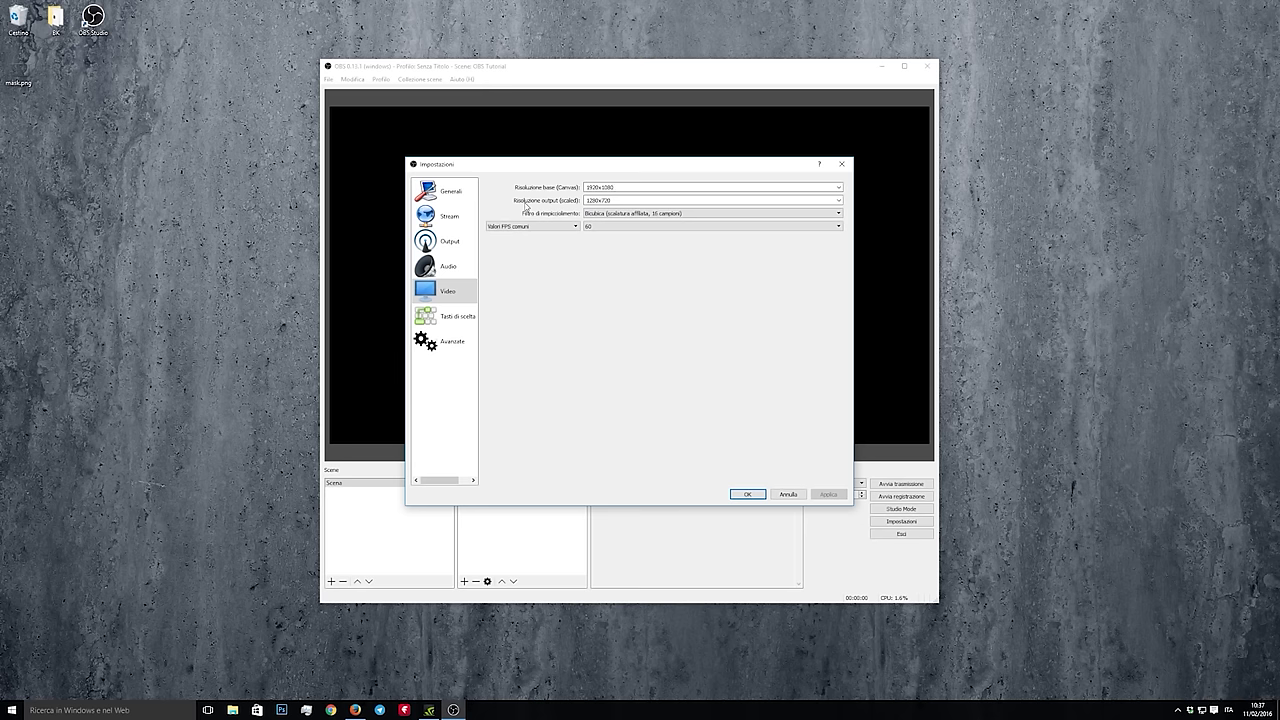
click(612, 201)
click(839, 201)
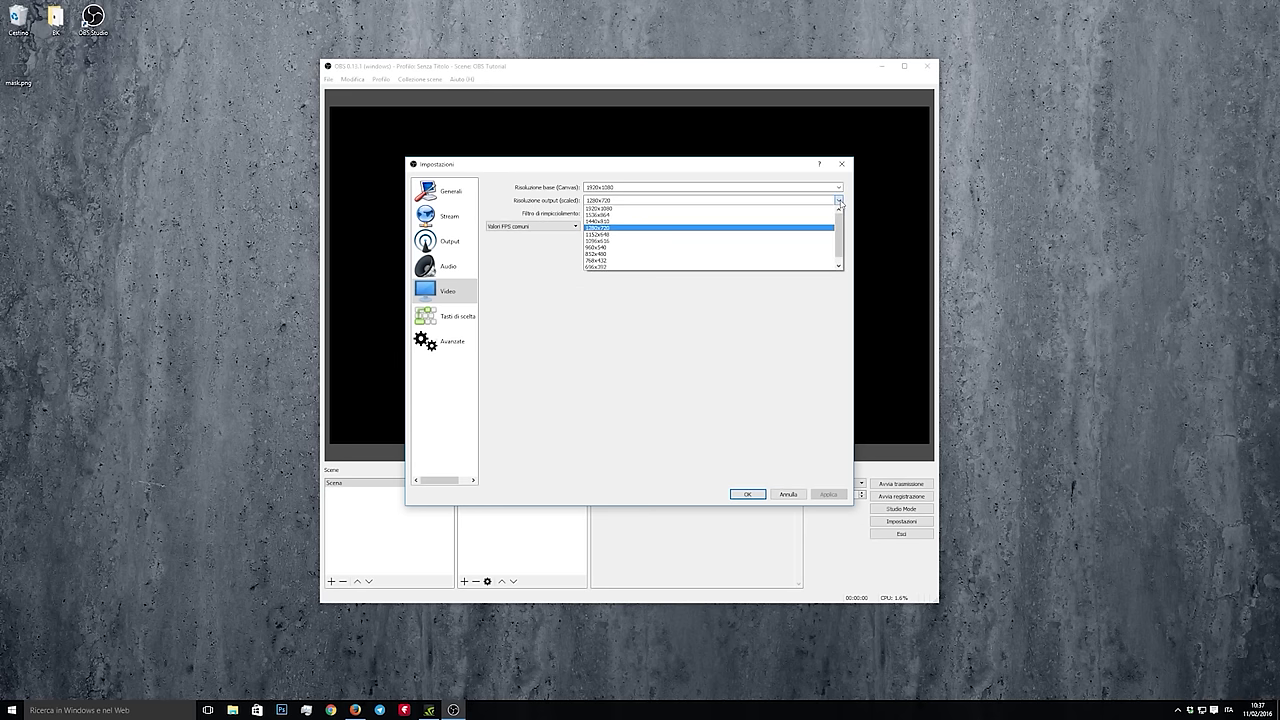
click(634, 209)
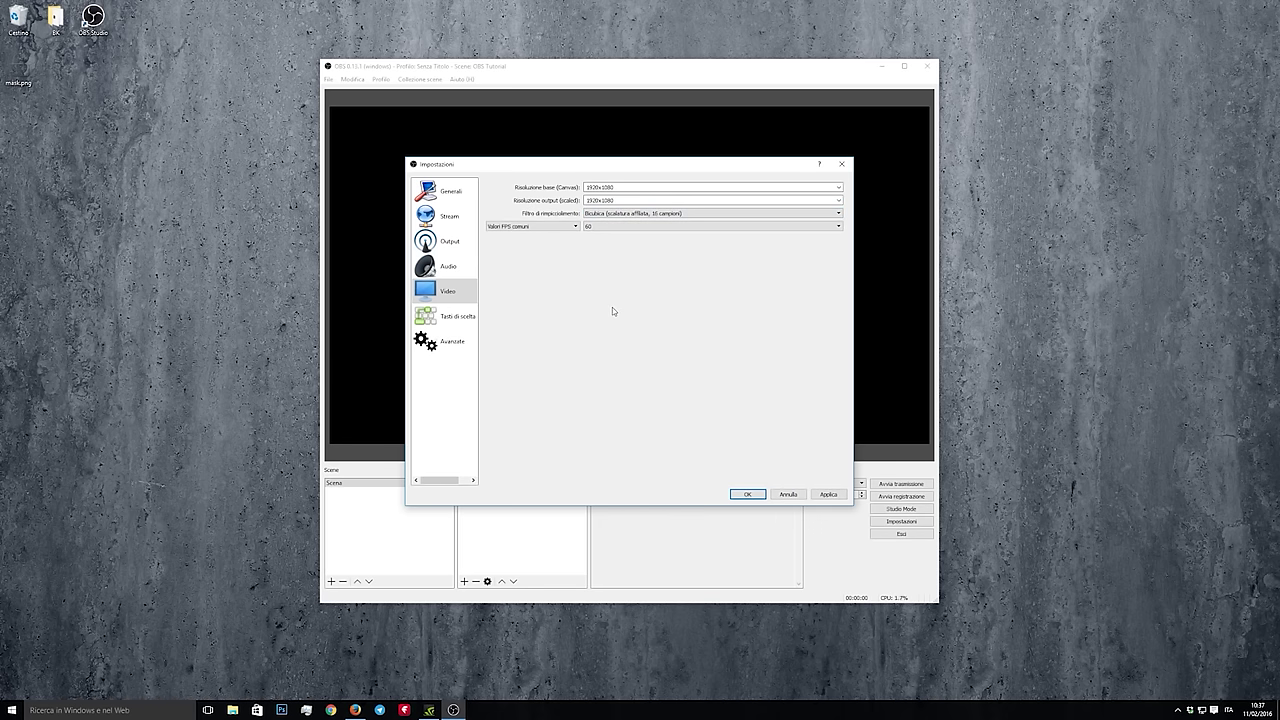
click(622, 228)
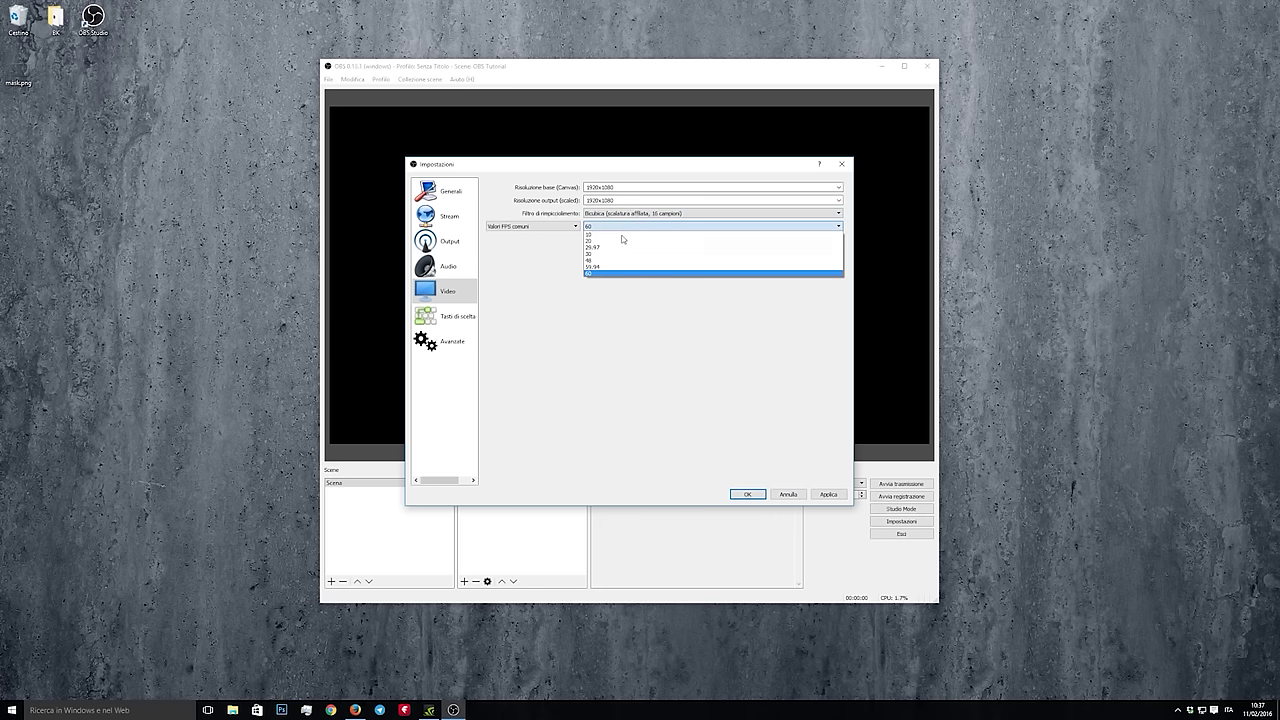
click(610, 274)
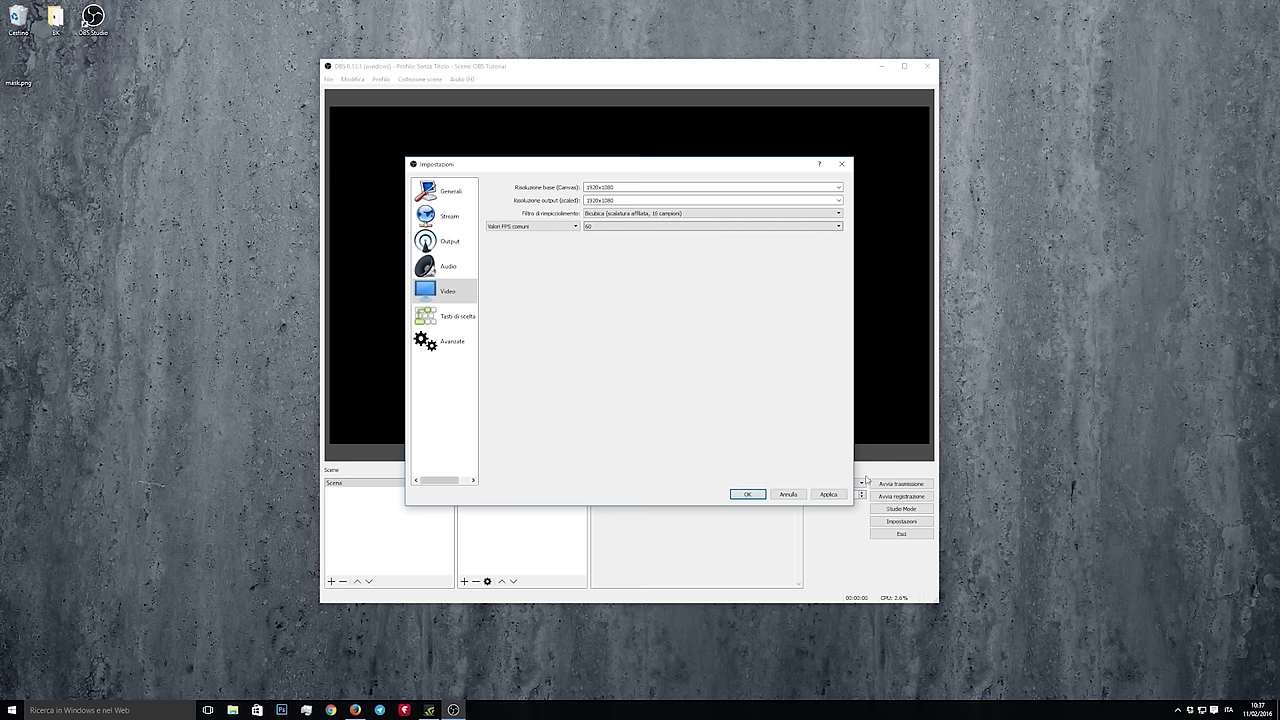
Apply the video settings and close the settings dialog.
click(828, 494)
click(746, 494)
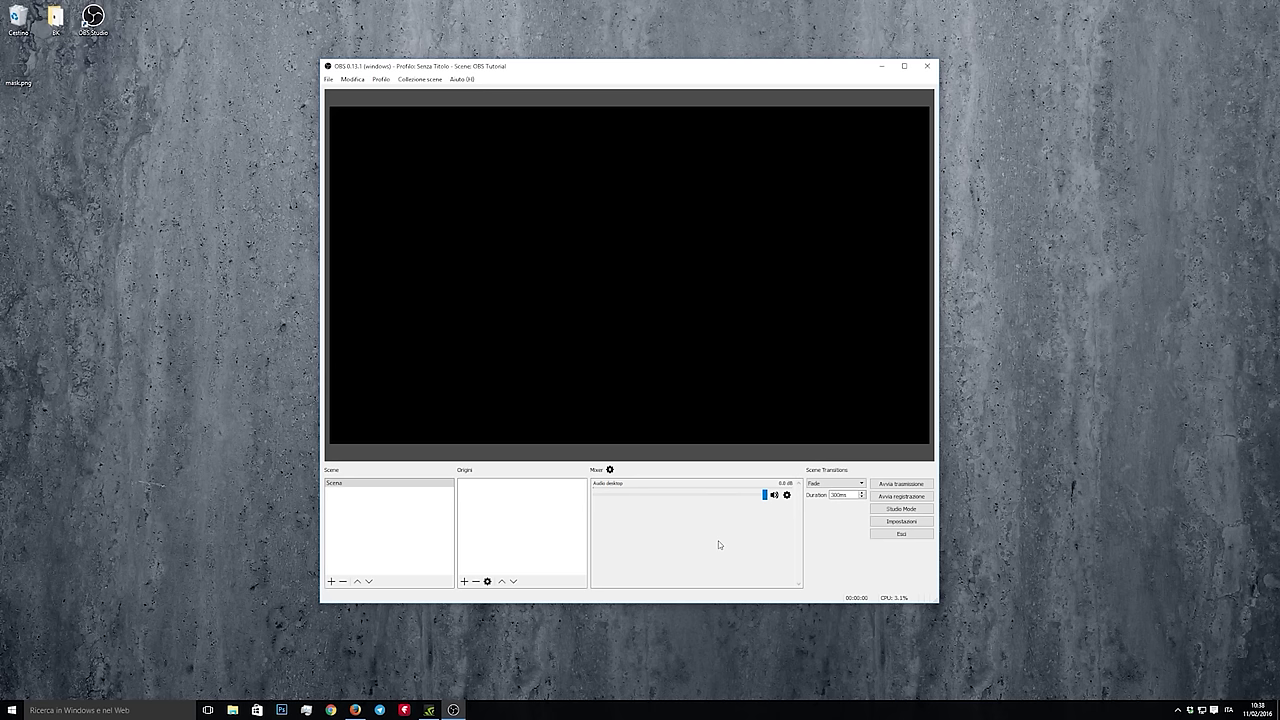
Create a new scene collection named OBS Tutorial Youtube.
click(416, 80)
click(415, 91)
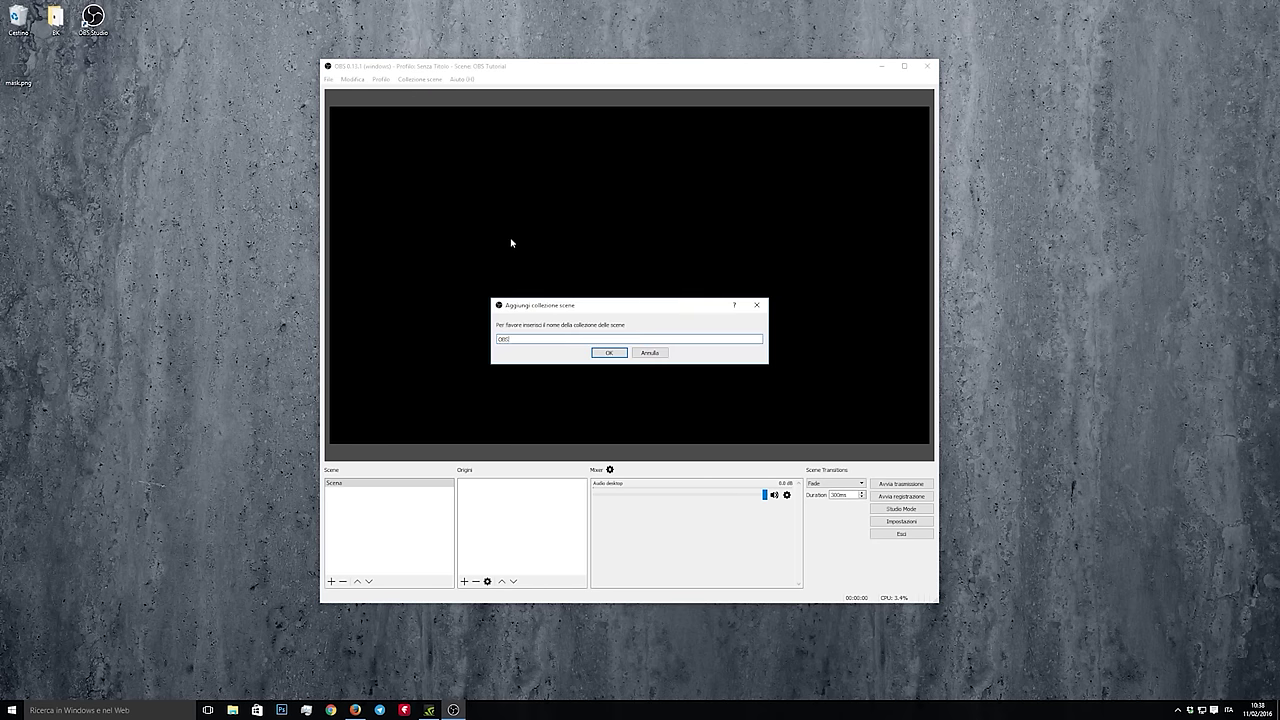
text(Tutorial Youtube)
click(609, 353)
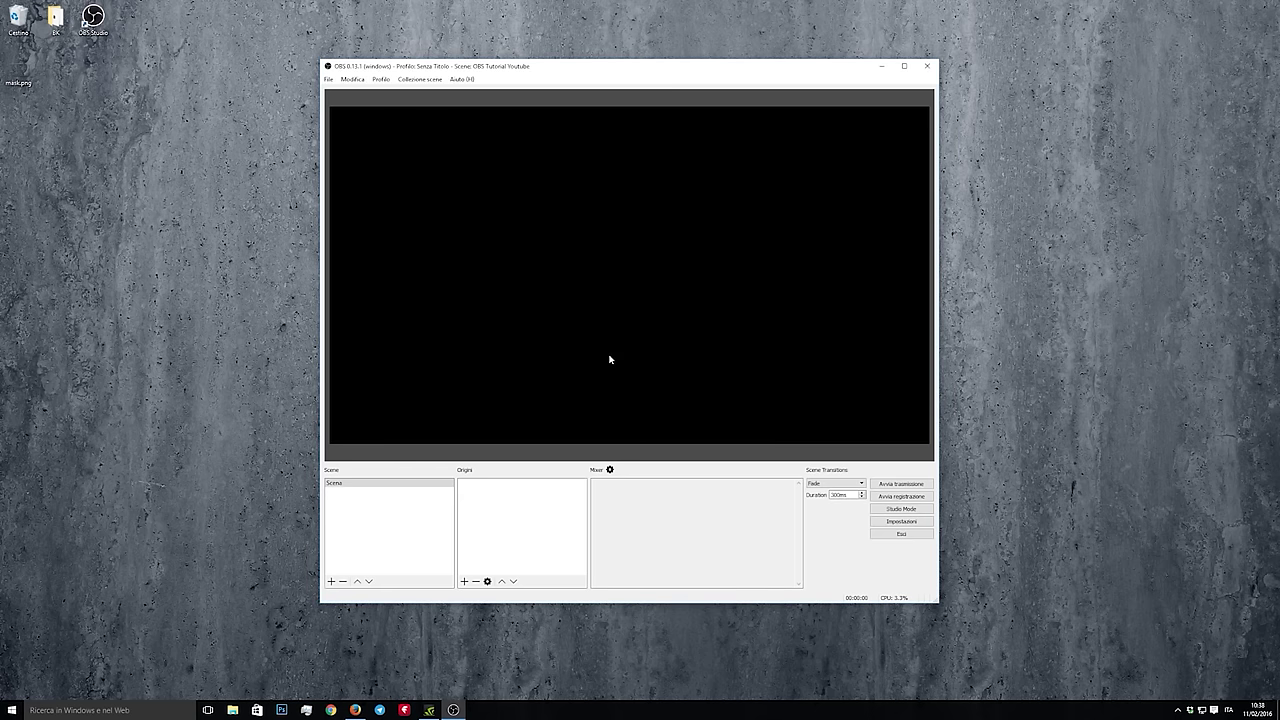
click(421, 78)
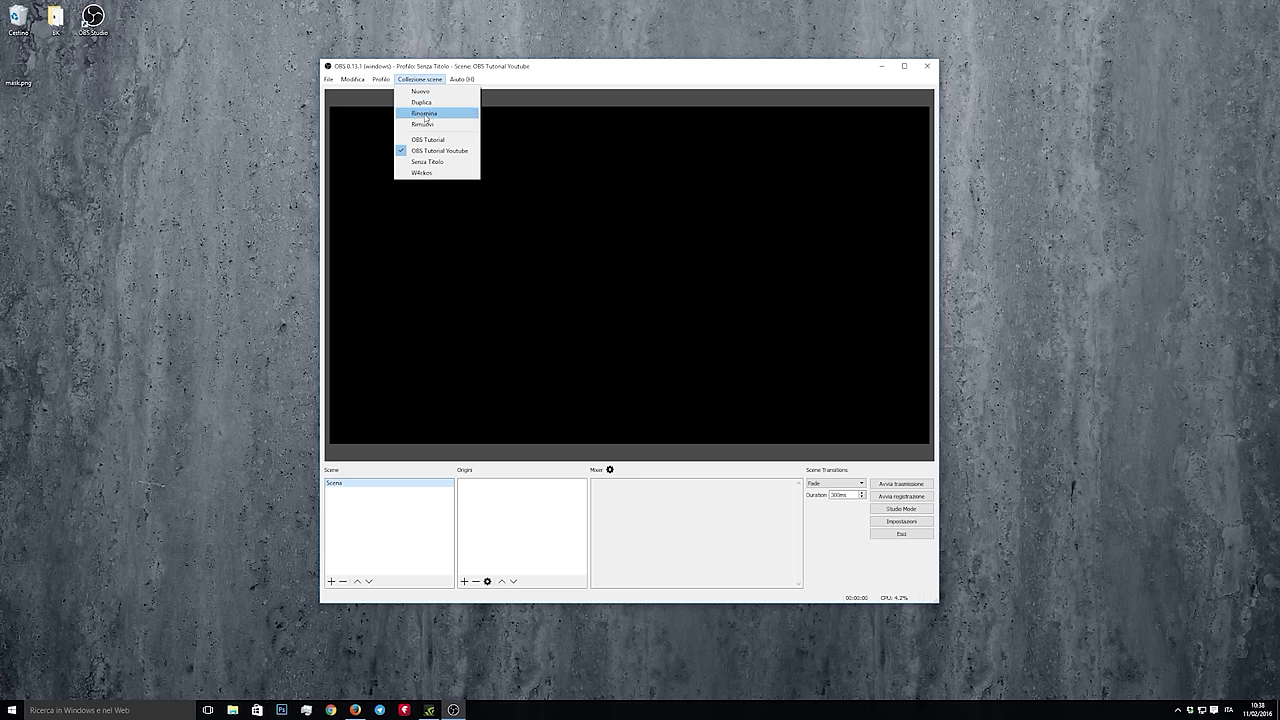
click(383, 509)
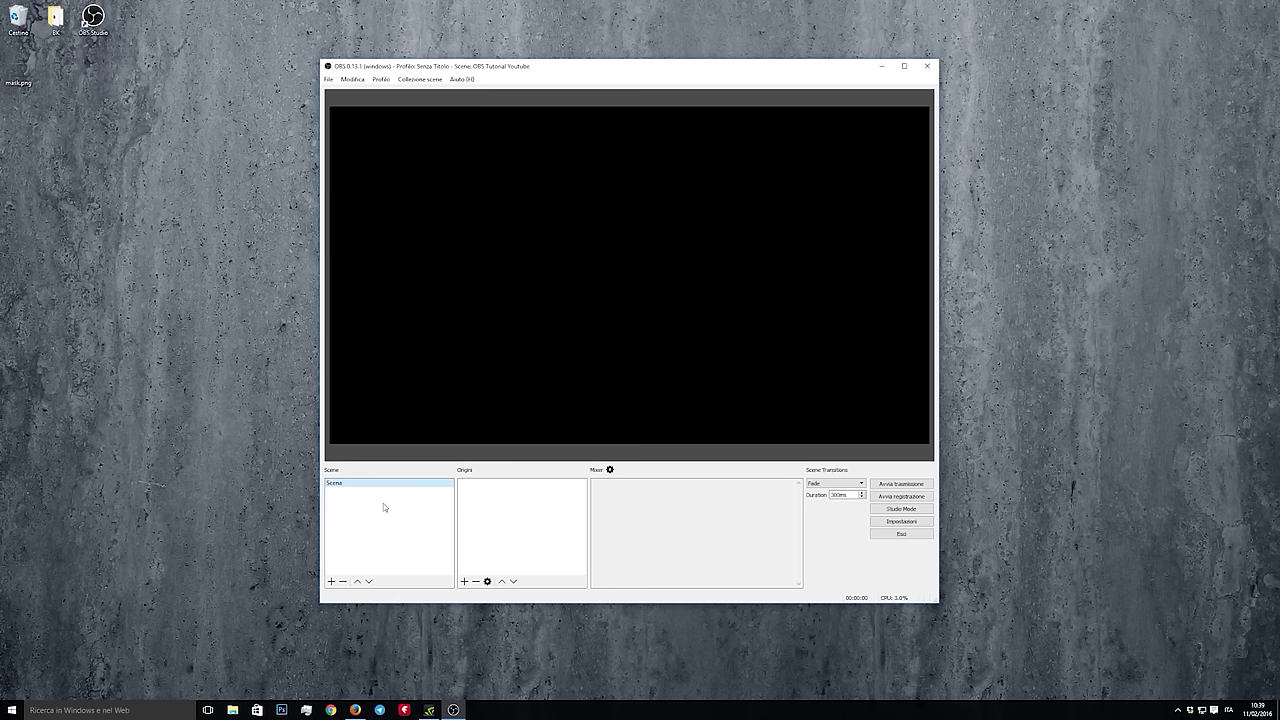
Add a new video capture device source for the webcam, named after the presenter.
click(476, 501)
click(465, 582)
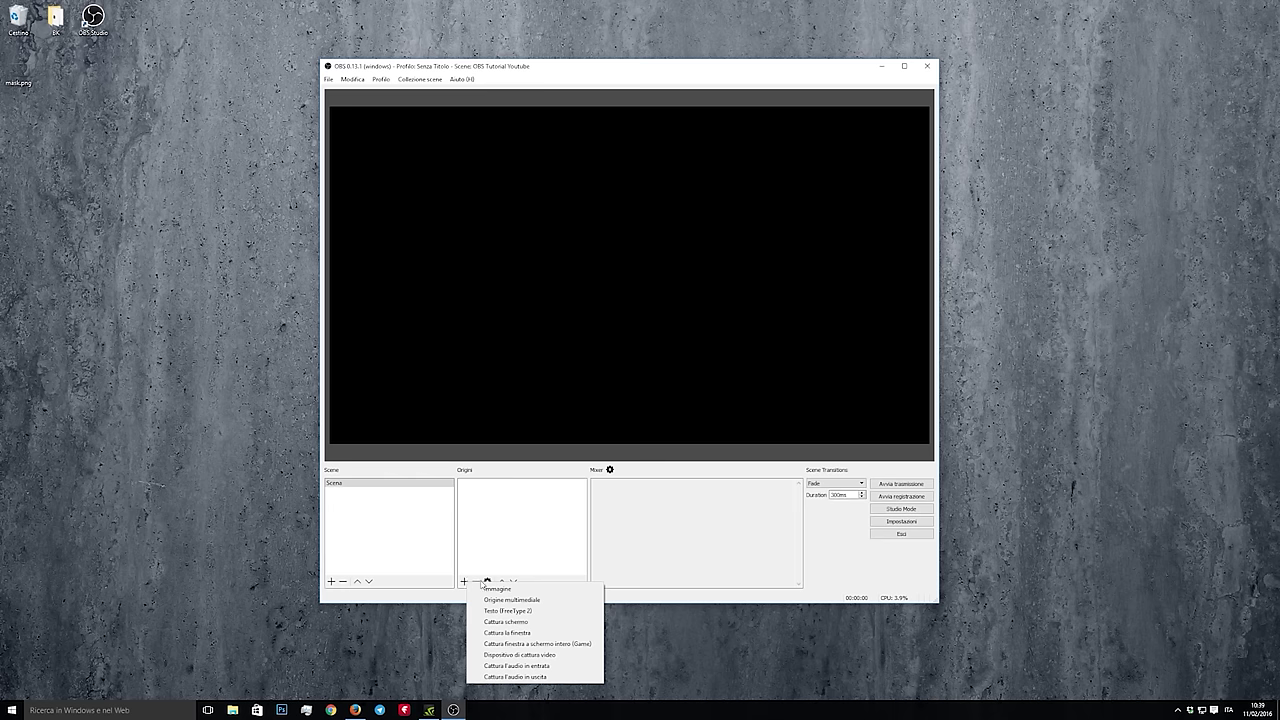
click(501, 655)
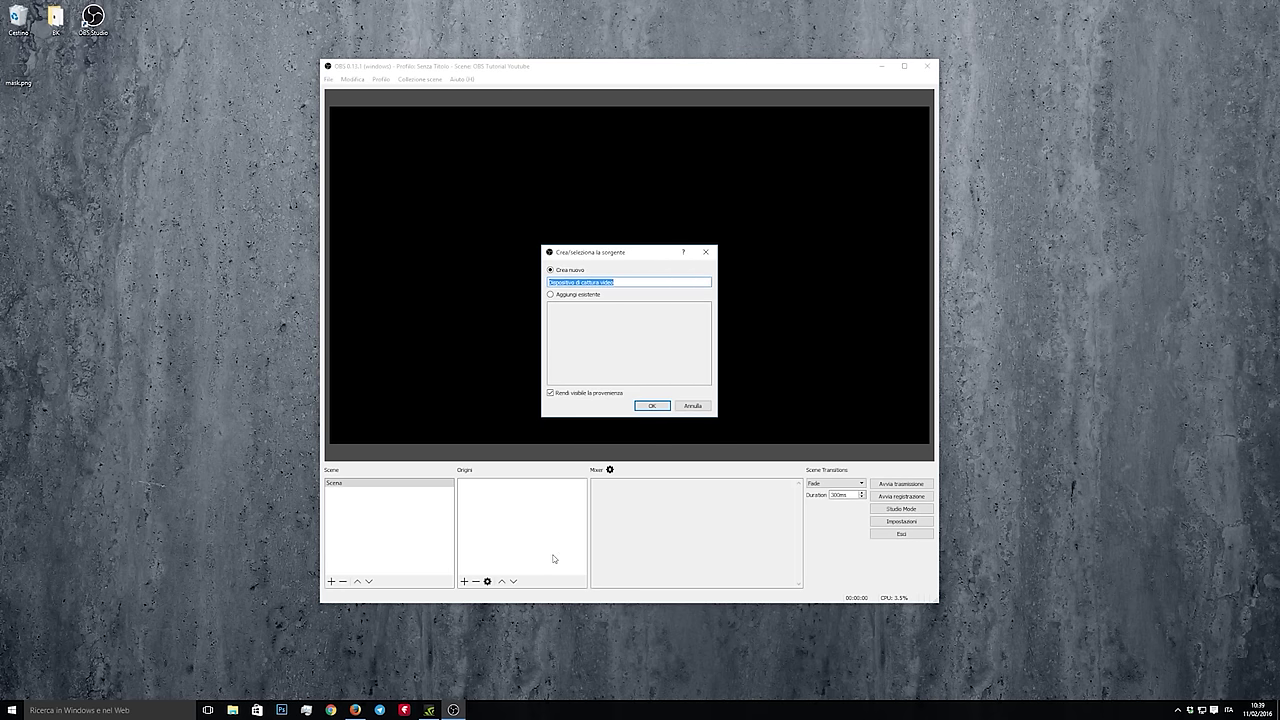
text(C)
click(648, 406)
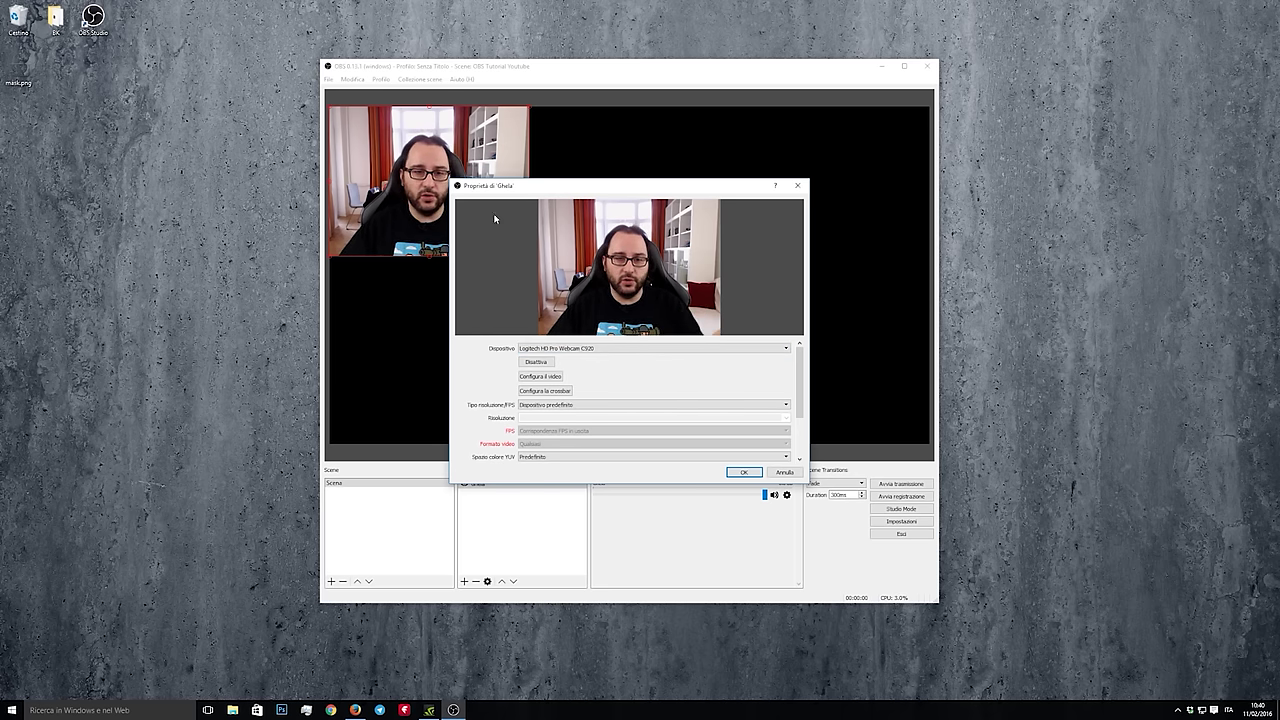
Set the webcam's resolution type to Personalizzato with a resolution of 1280x720 and confirm its properties.
click(563, 406)
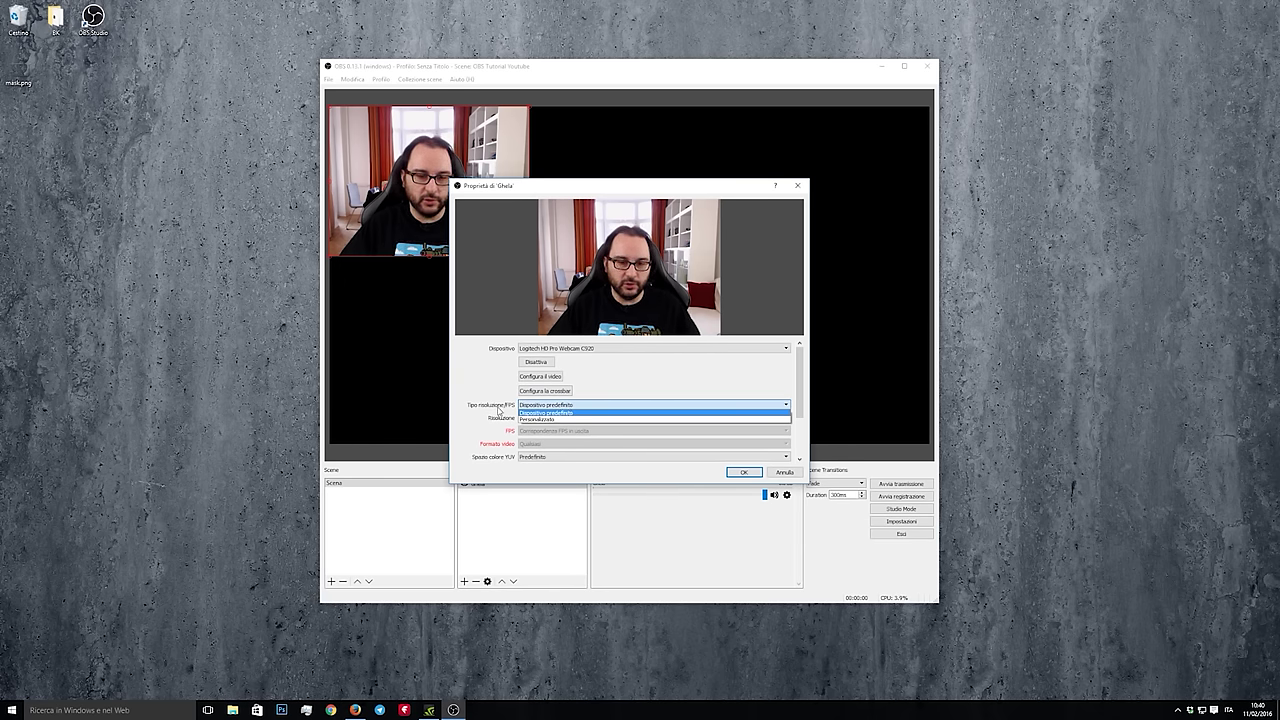
click(548, 420)
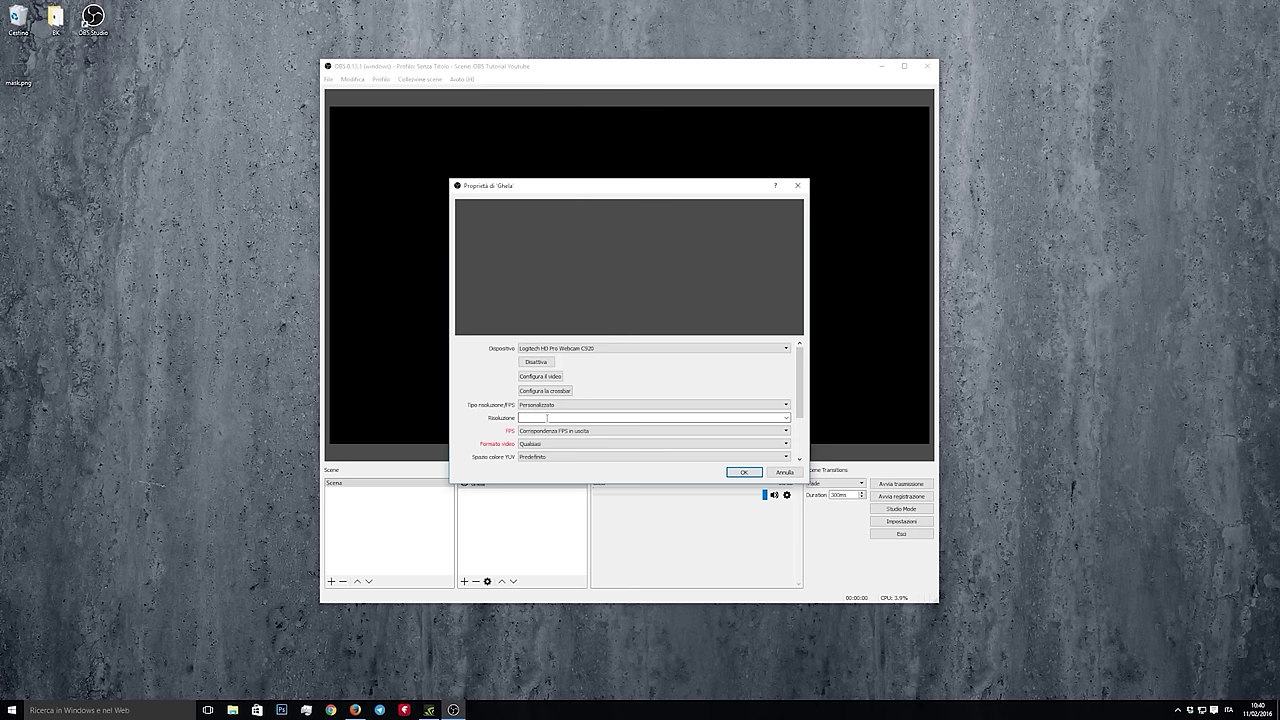
click(786, 419)
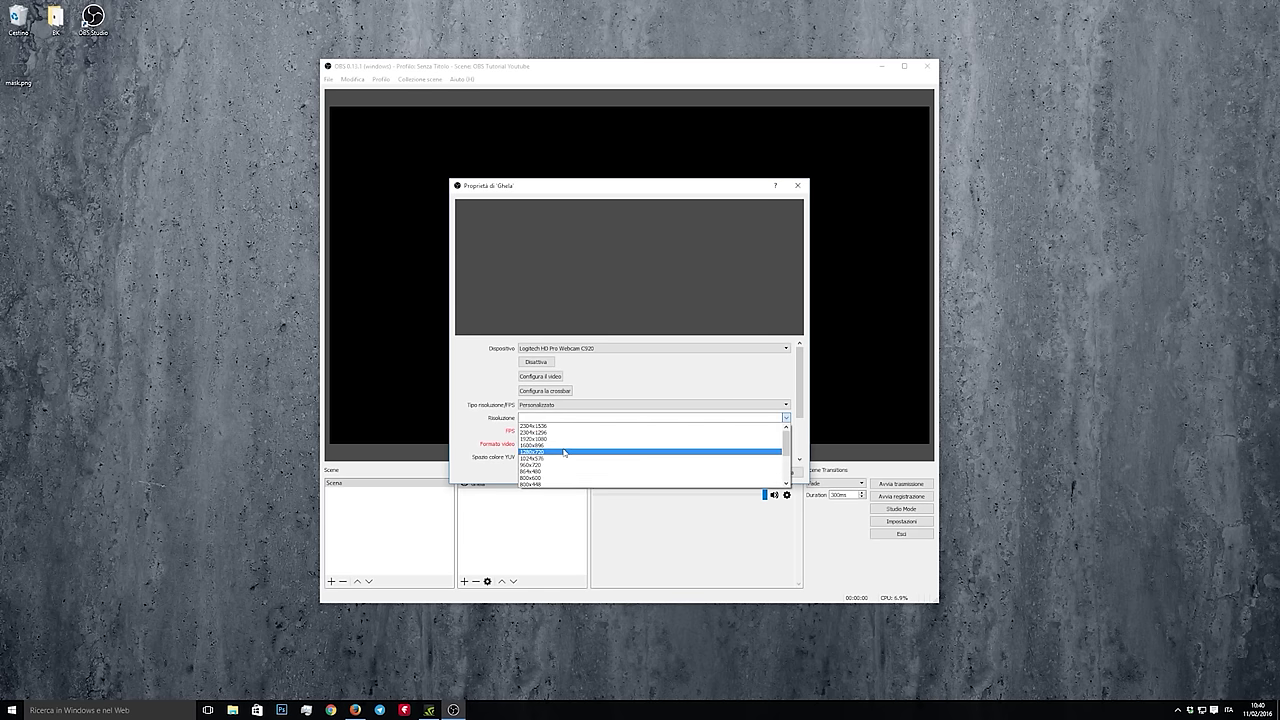
click(564, 452)
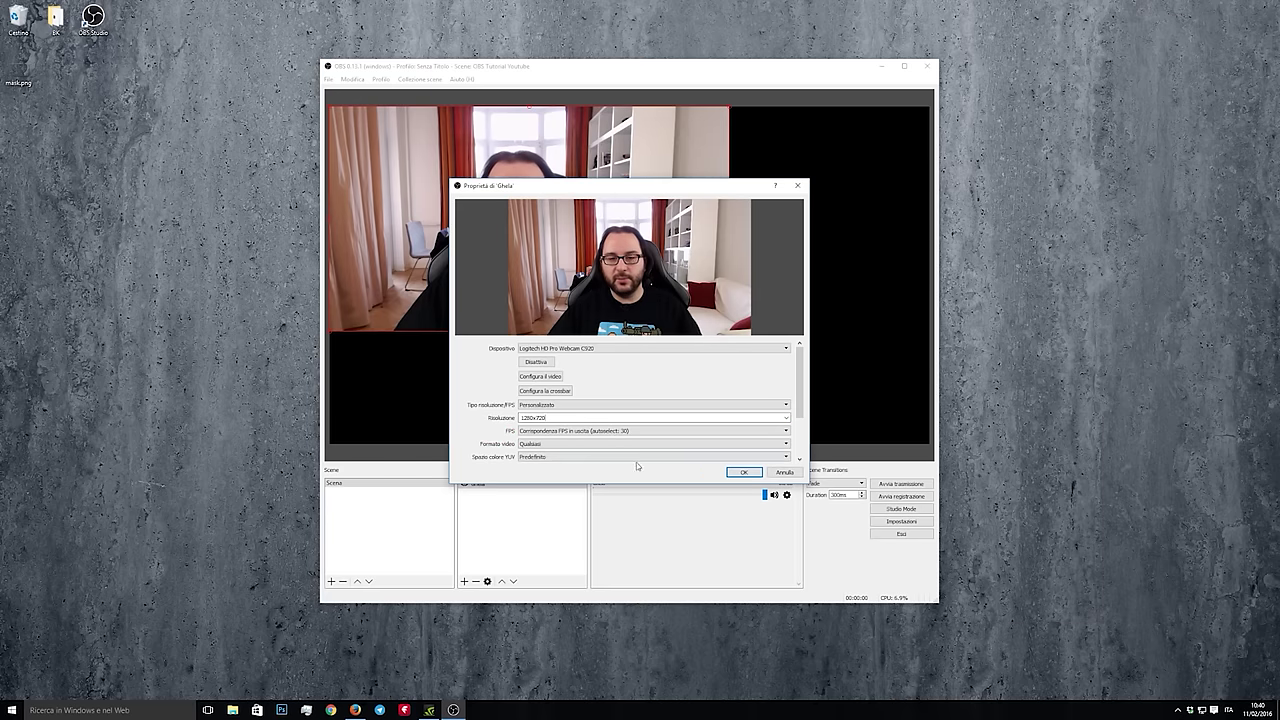
click(745, 473)
Shrink the webcam picture and place it in the upper-right corner of the canvas.
drag(699, 266, 749, 296)
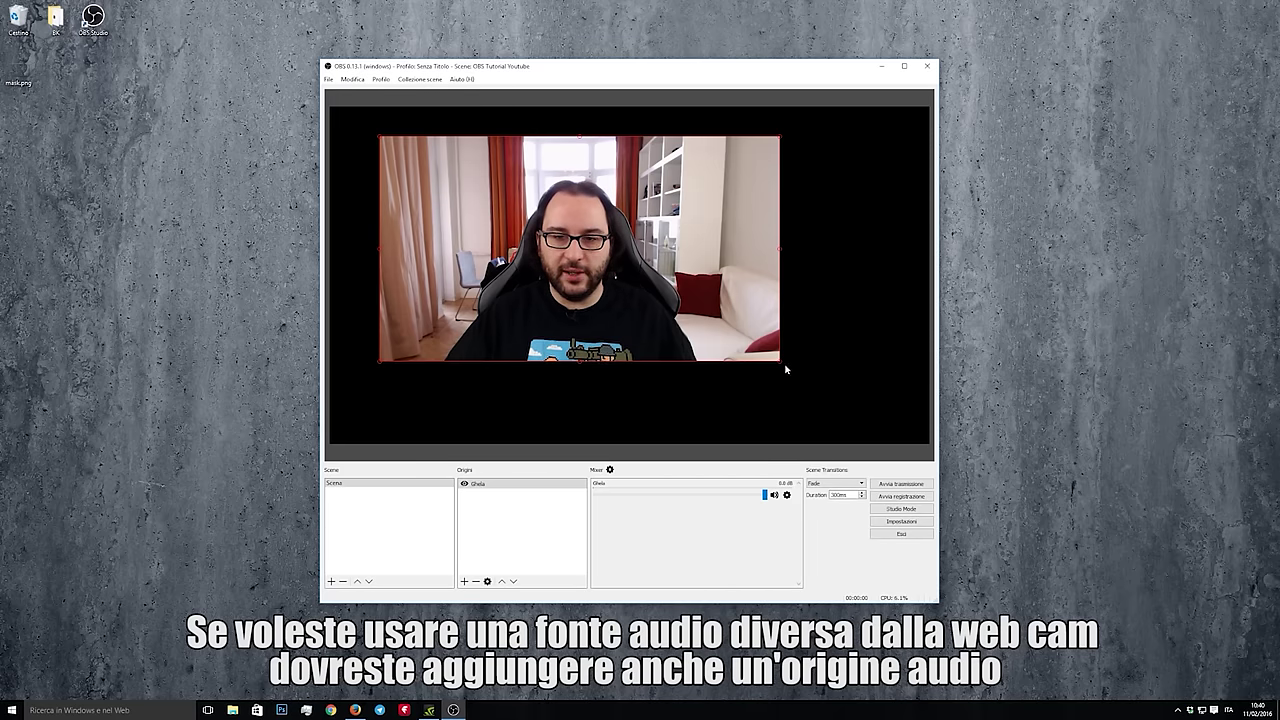
drag(781, 361, 782, 203)
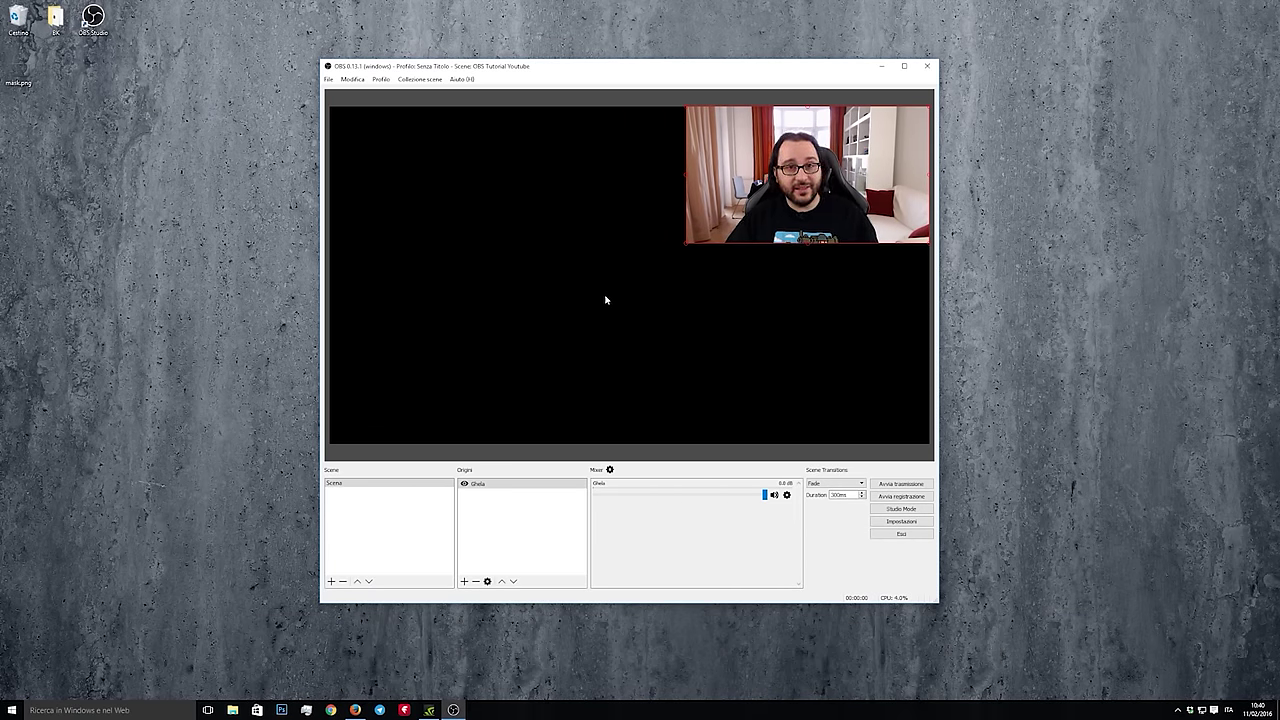
click(527, 507)
Add an image source named Mask that uses mask.png from the Desktop folder.
mouse_move(530, 510)
click(510, 540)
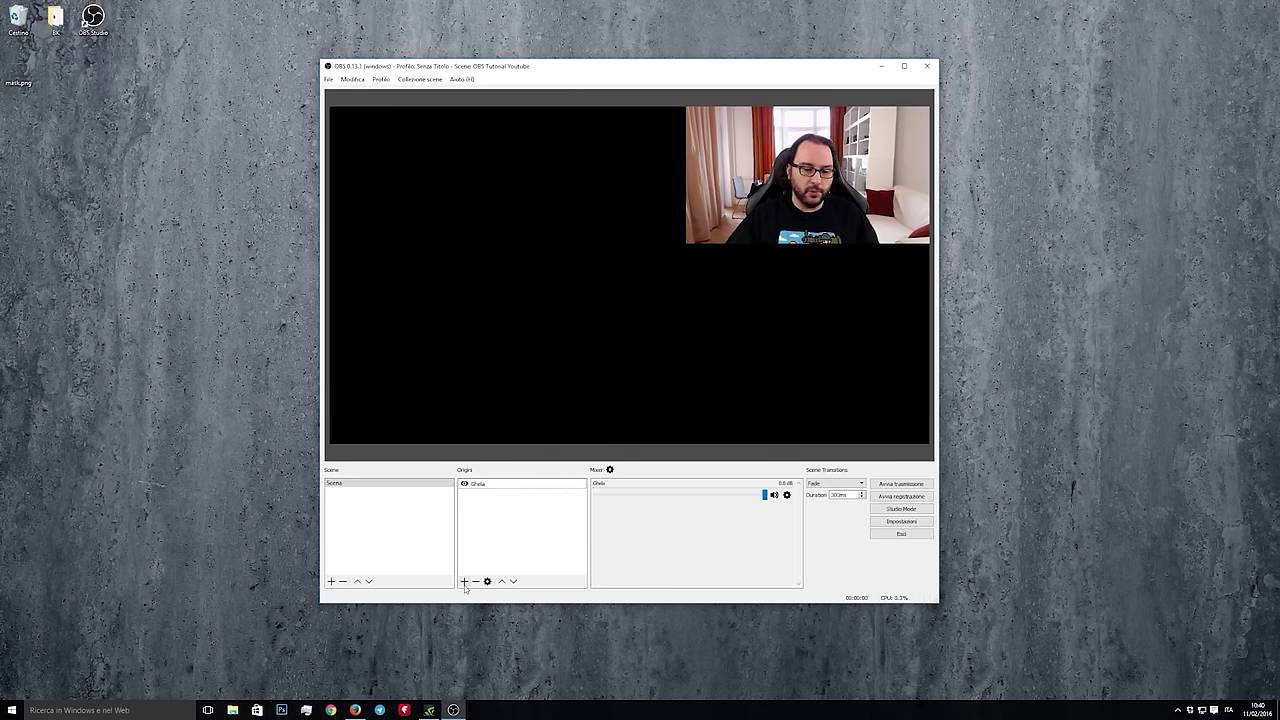
mouse_move(518, 524)
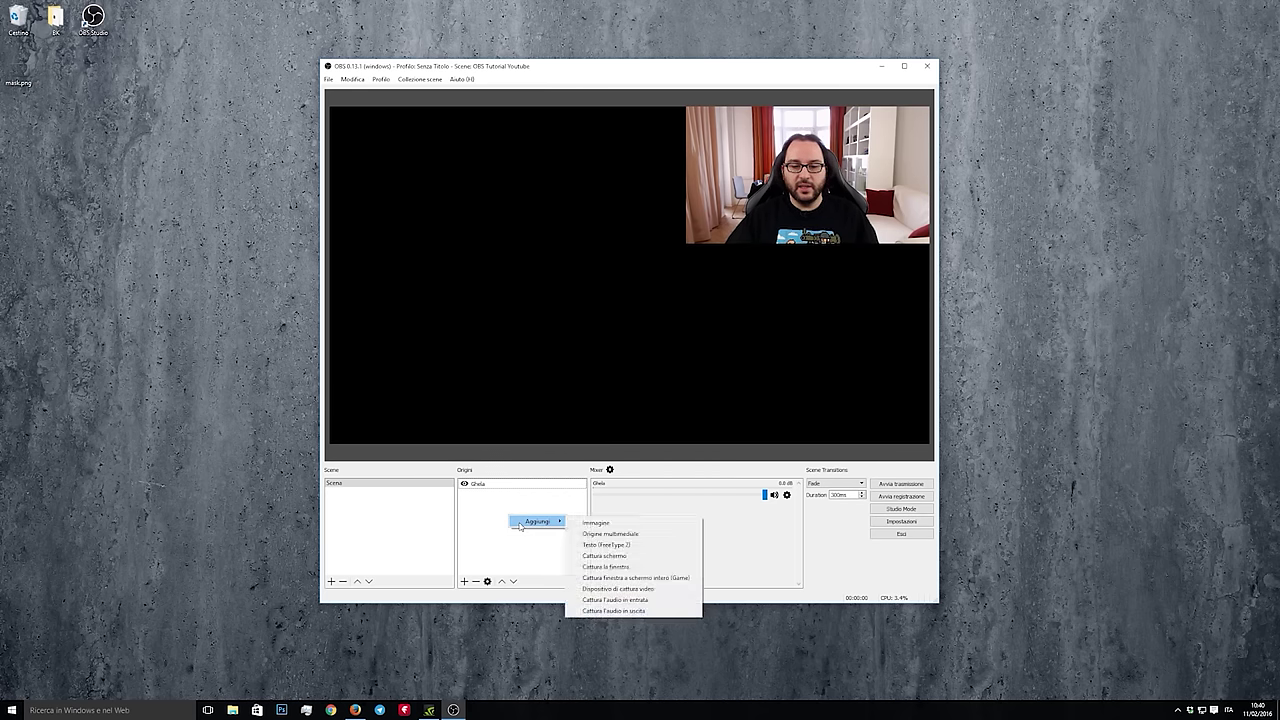
click(595, 521)
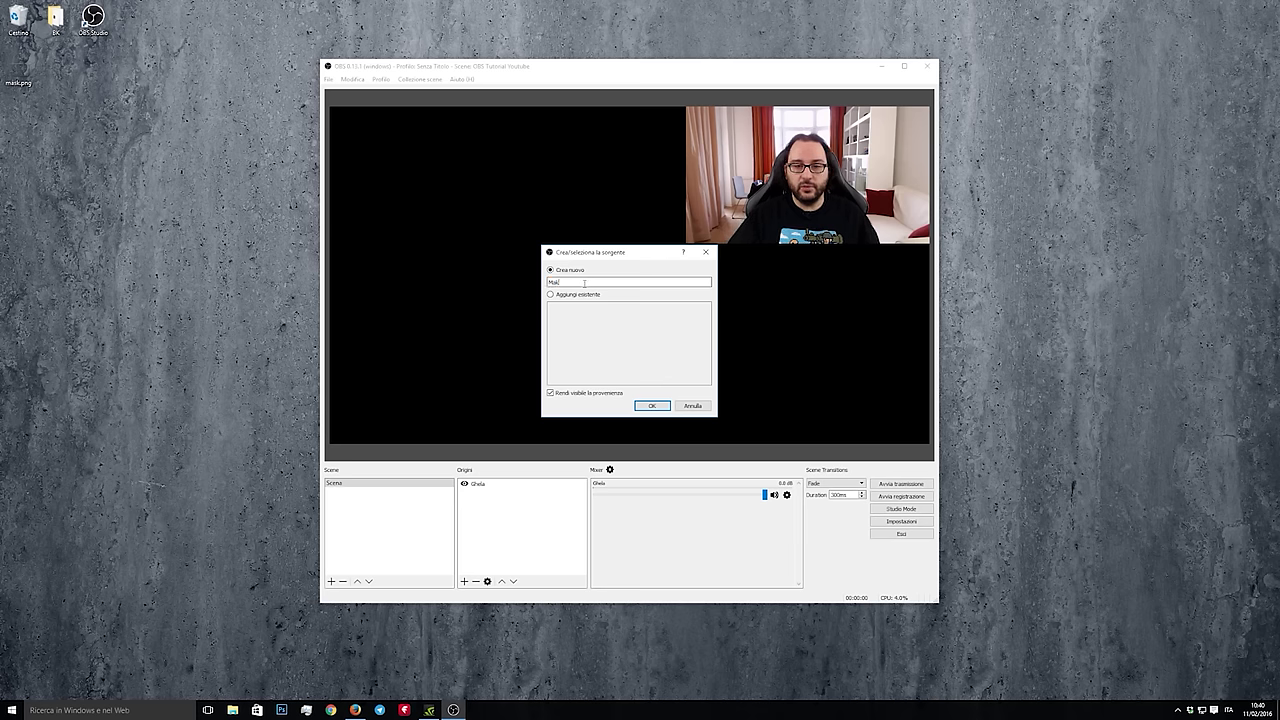
click(651, 405)
click(770, 401)
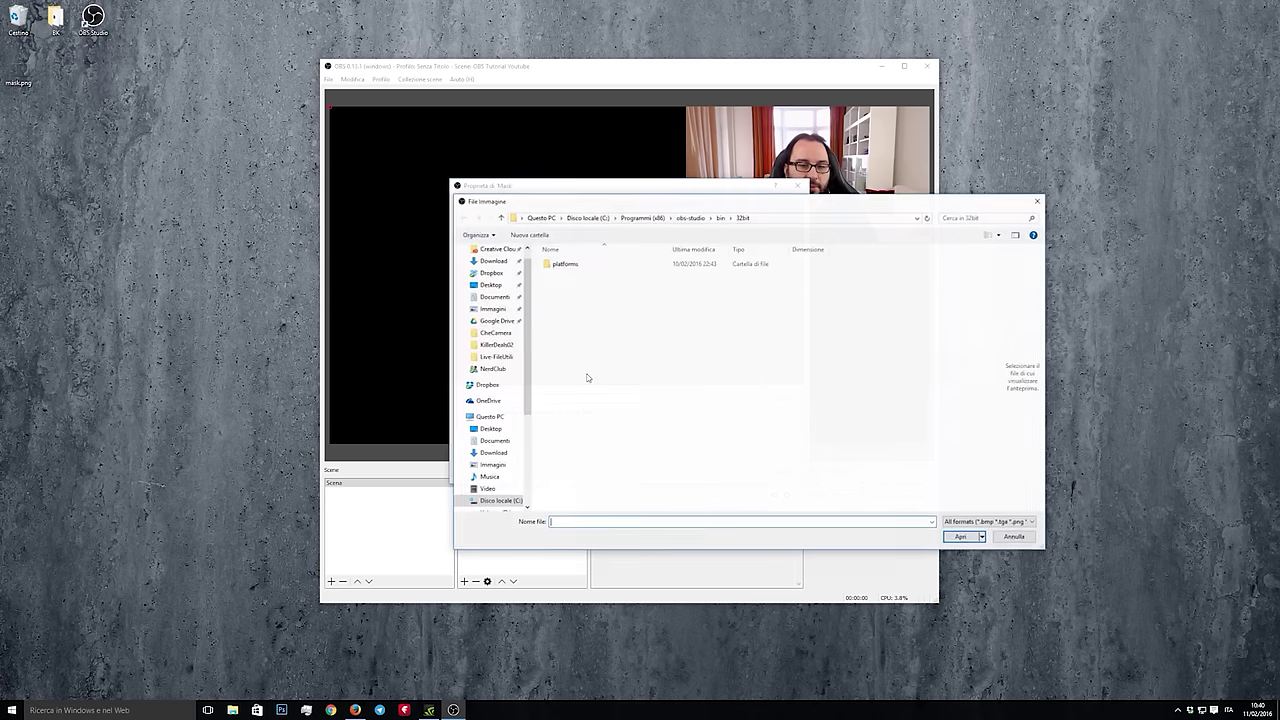
click(633, 299)
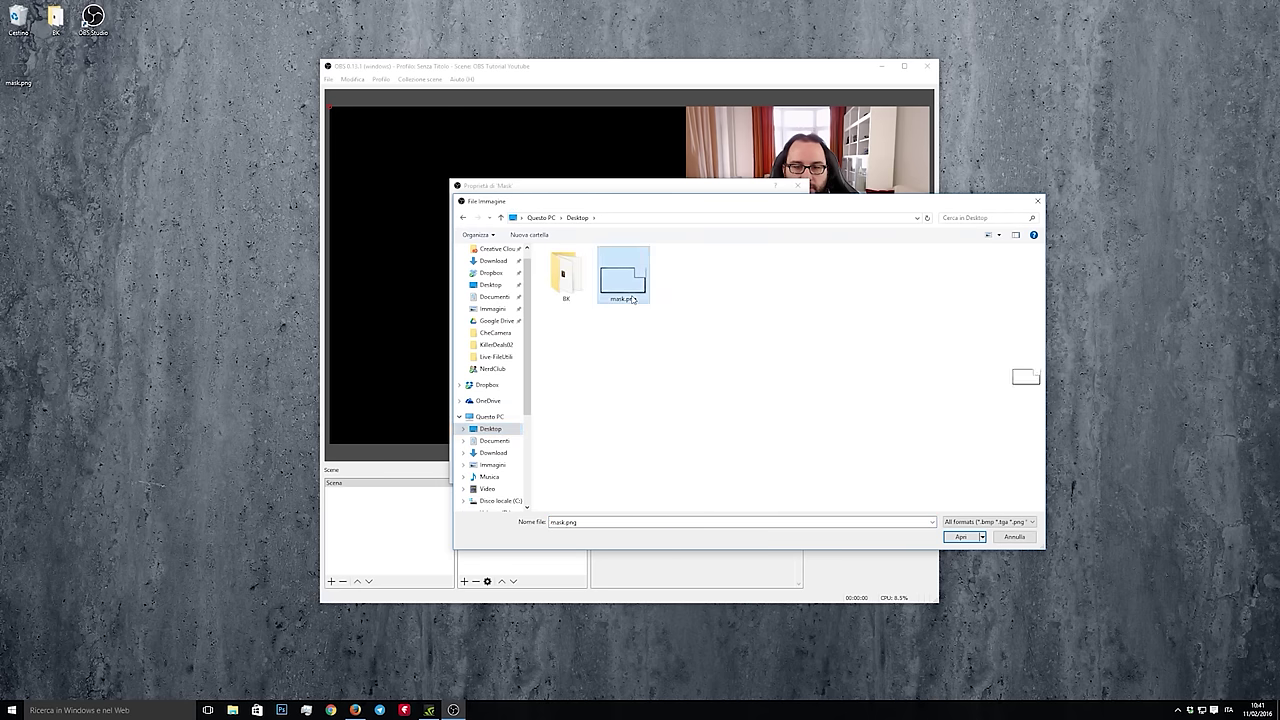
click(957, 537)
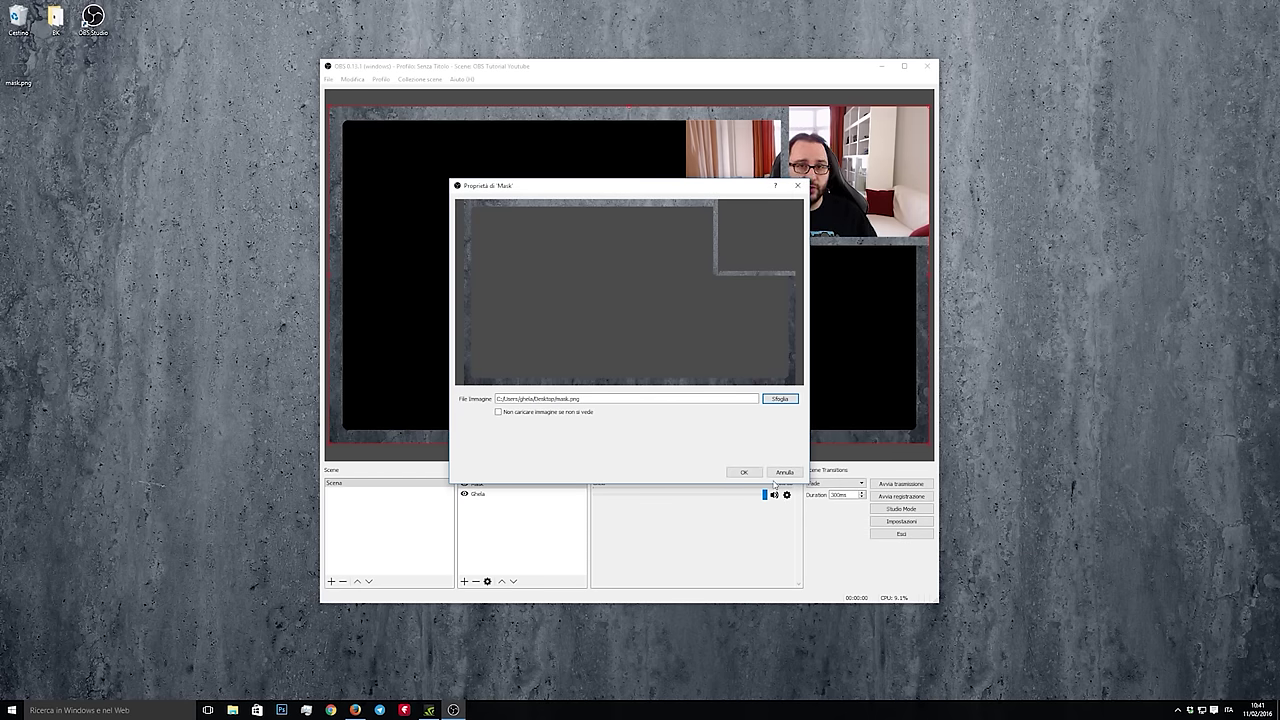
click(745, 473)
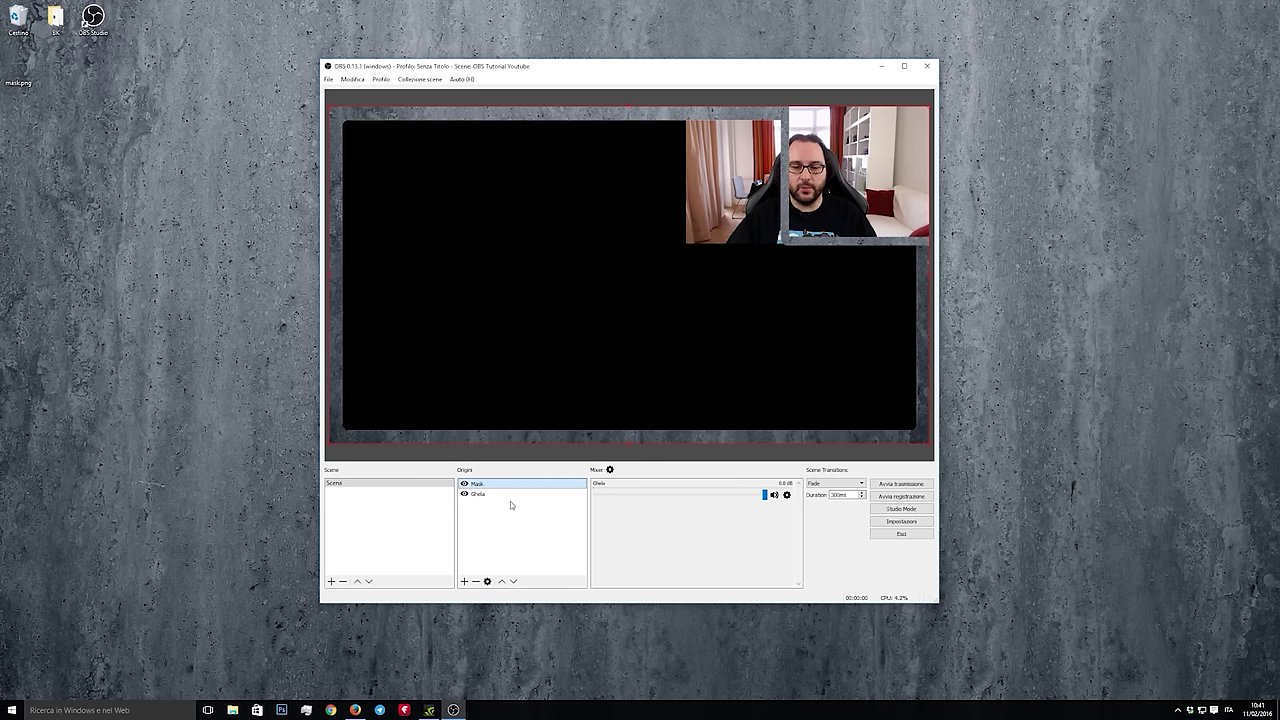
Move the webcam source above the Mask image in the source order and back below it.
click(501, 495)
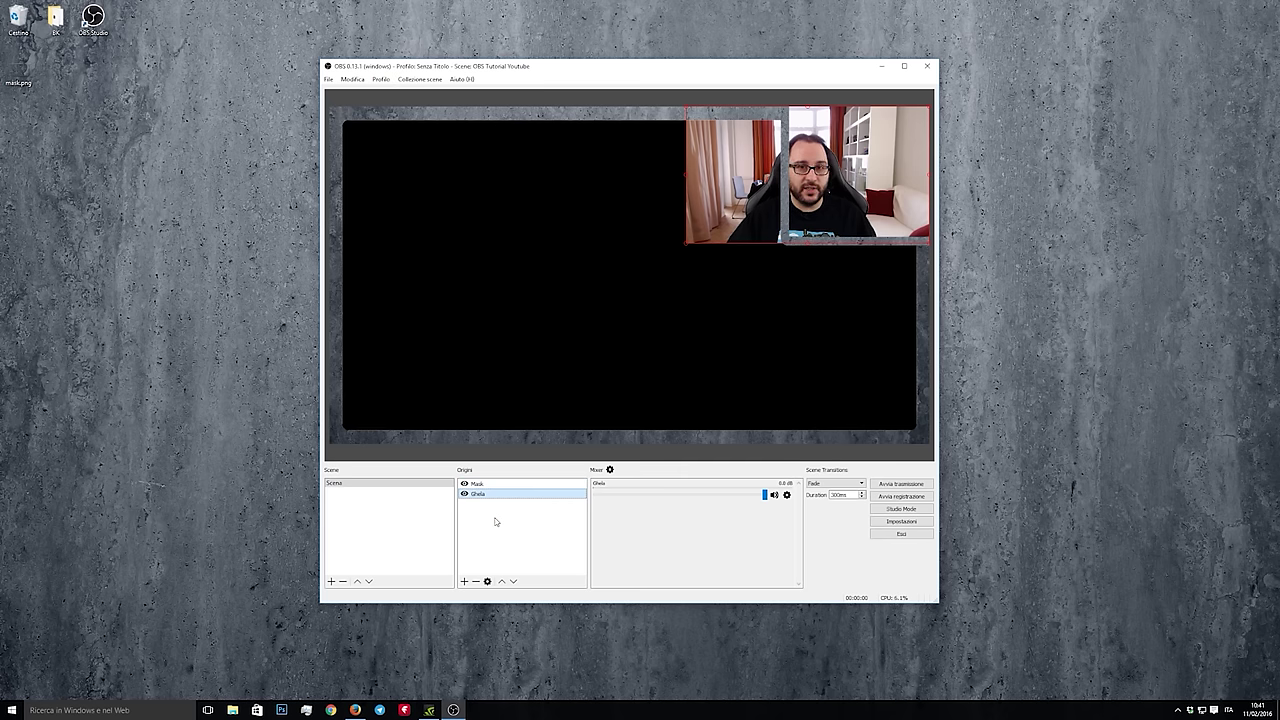
click(503, 581)
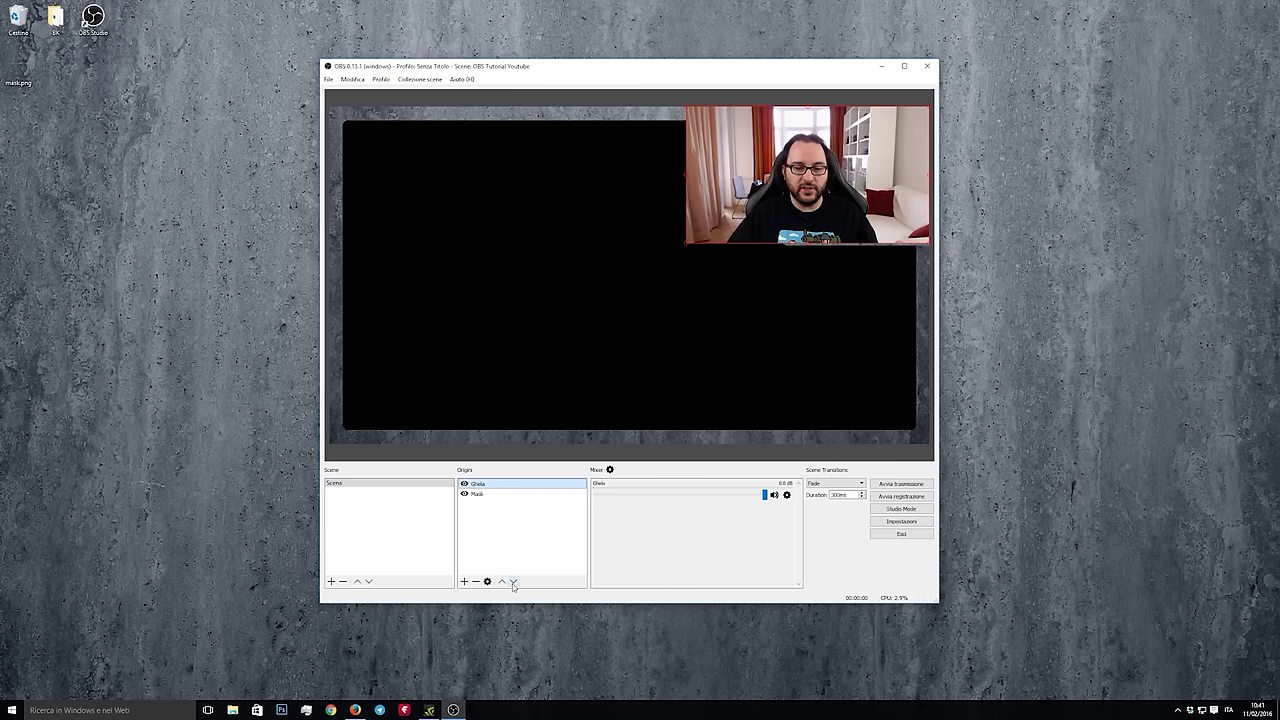
click(513, 581)
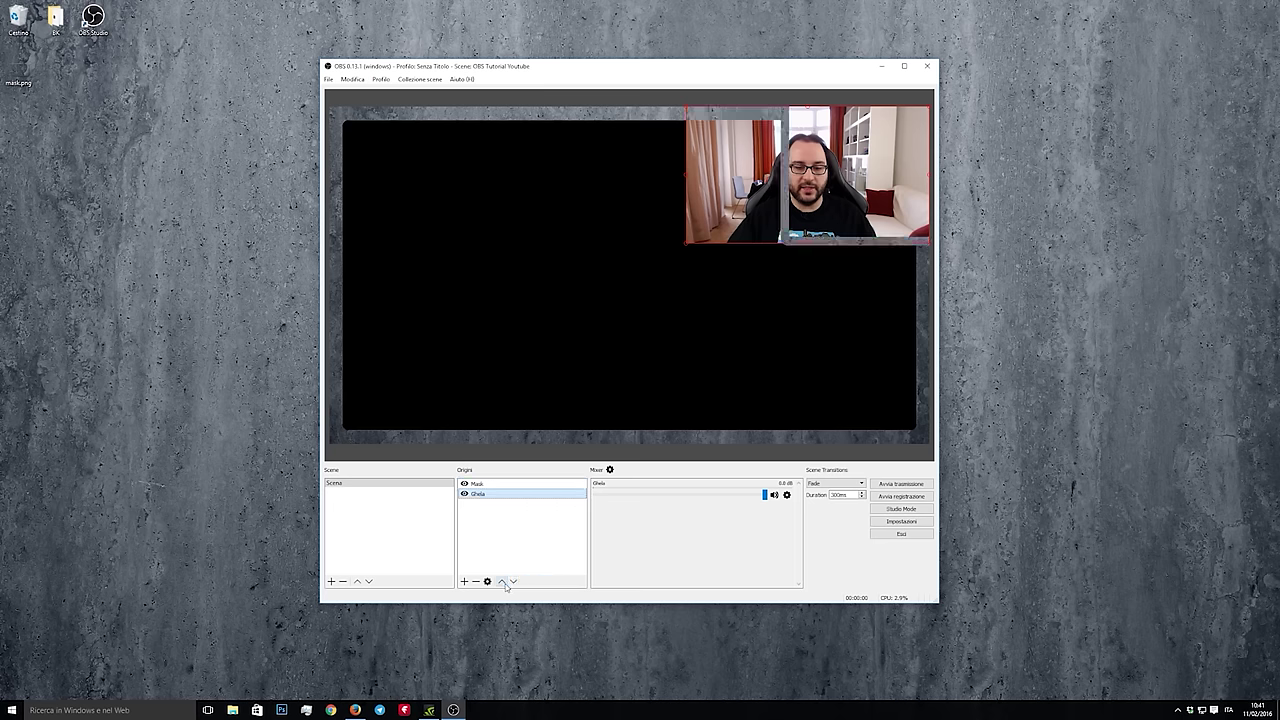
right_click(505, 495)
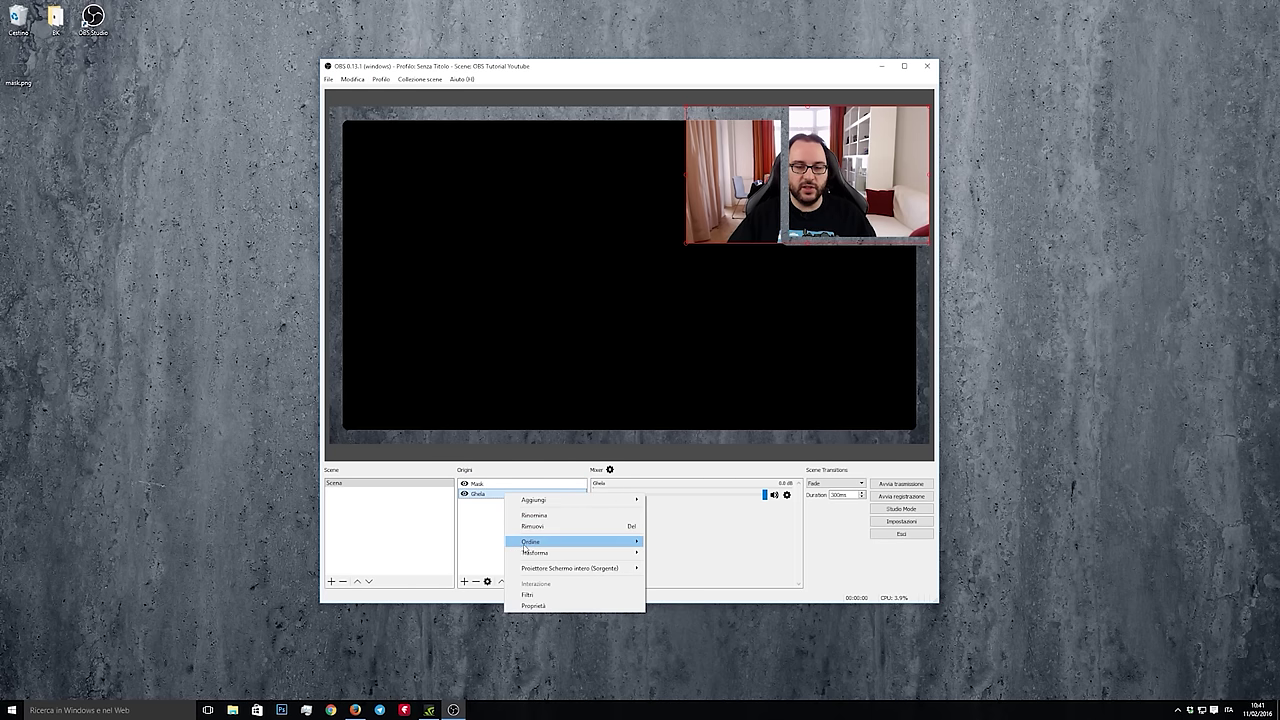
mouse_move(523, 545)
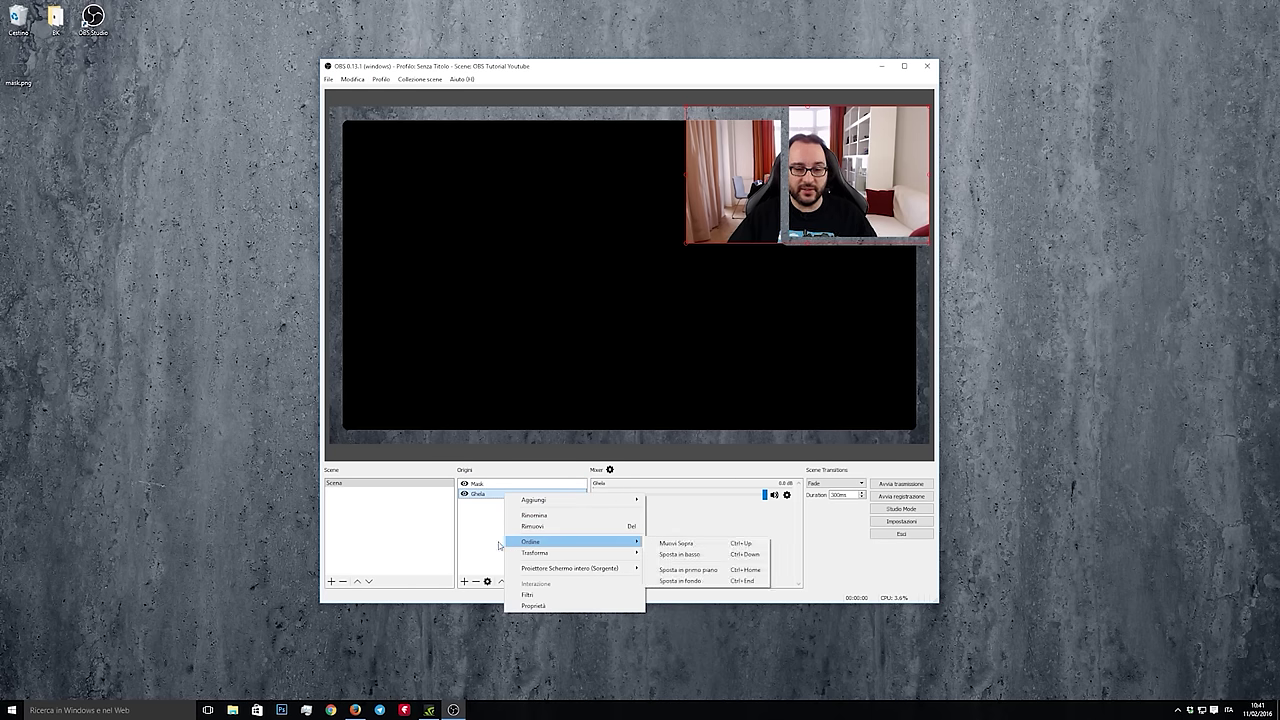
click(490, 540)
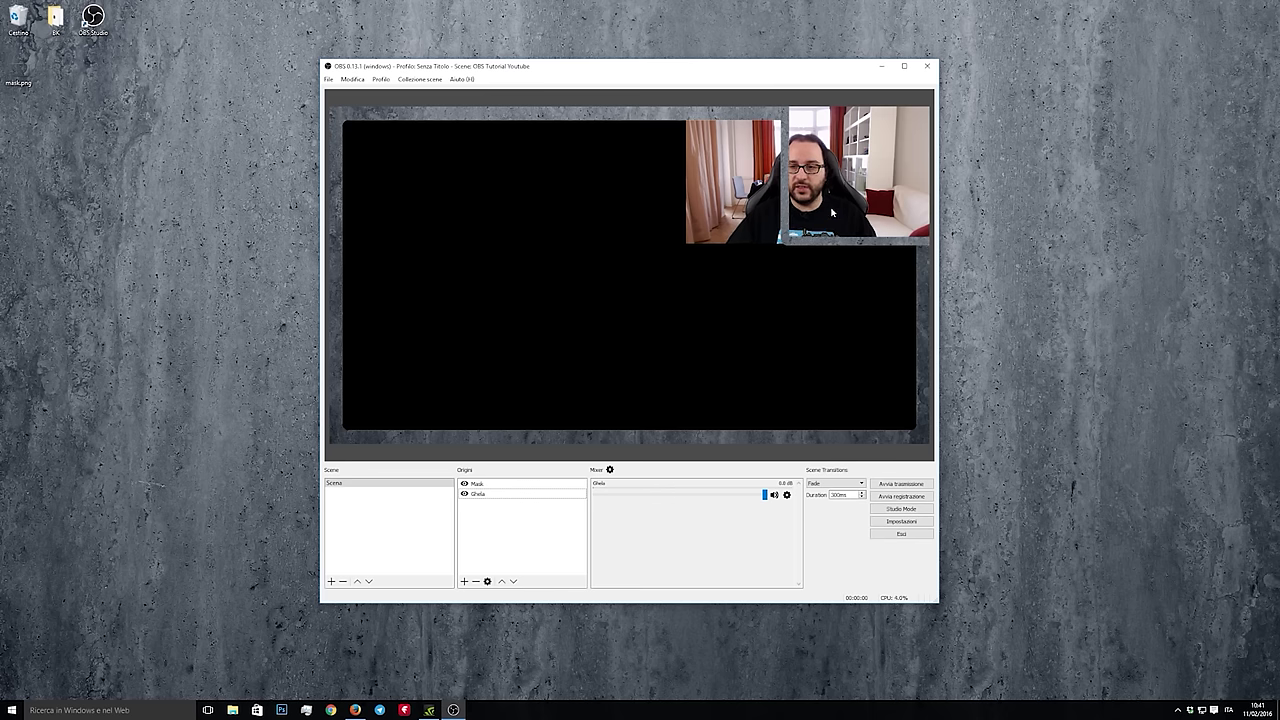
Resize and reposition the webcam picture so the face fits inside the mask's upper-right frame.
click(731, 215)
click(486, 494)
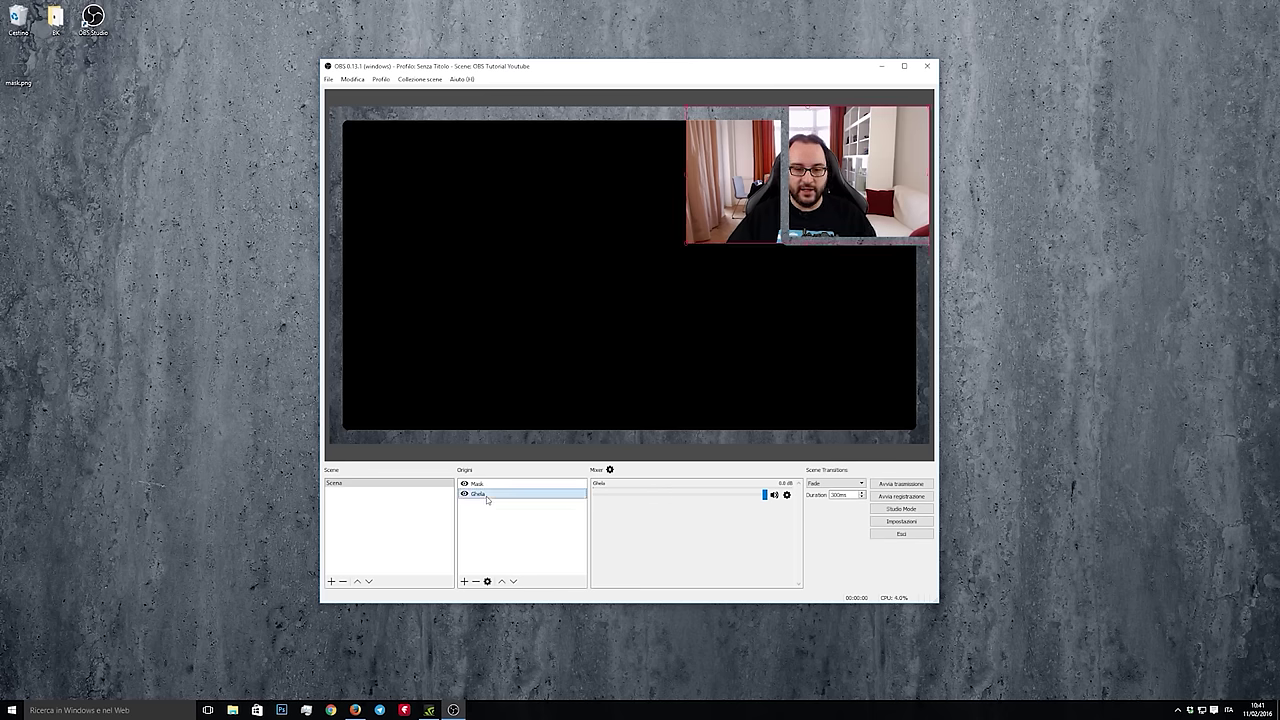
drag(727, 234, 755, 225)
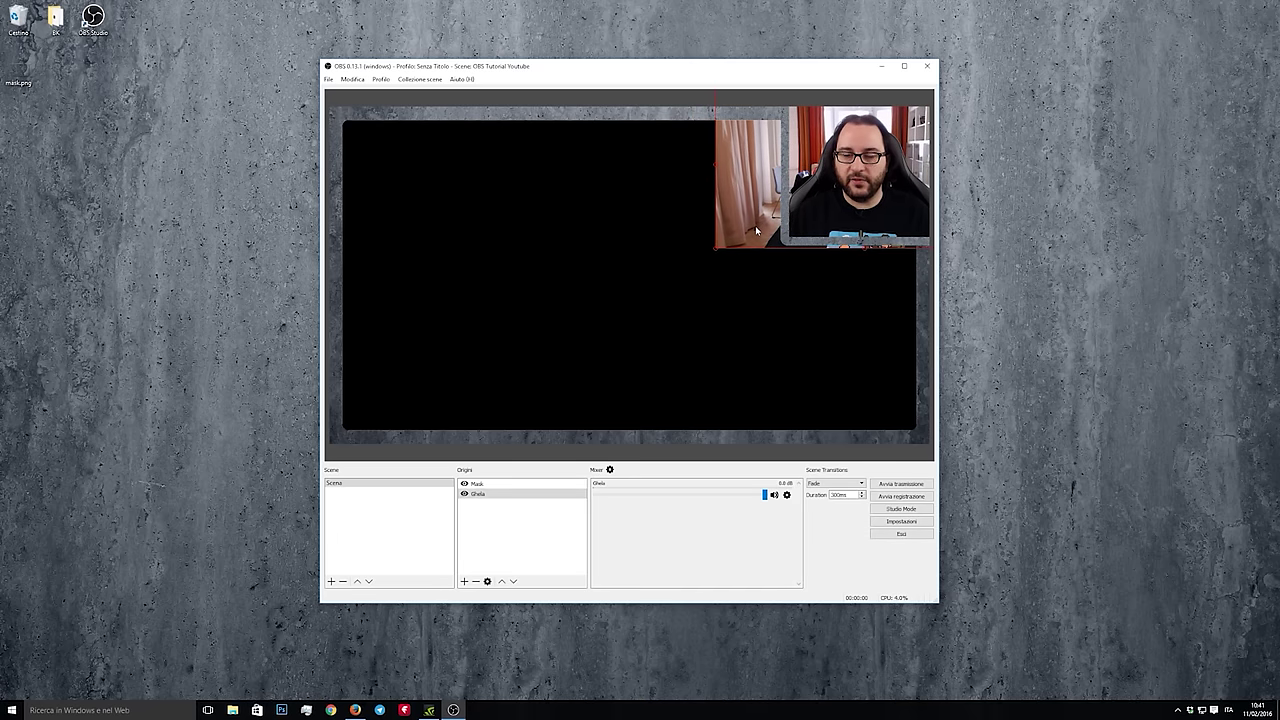
click(784, 276)
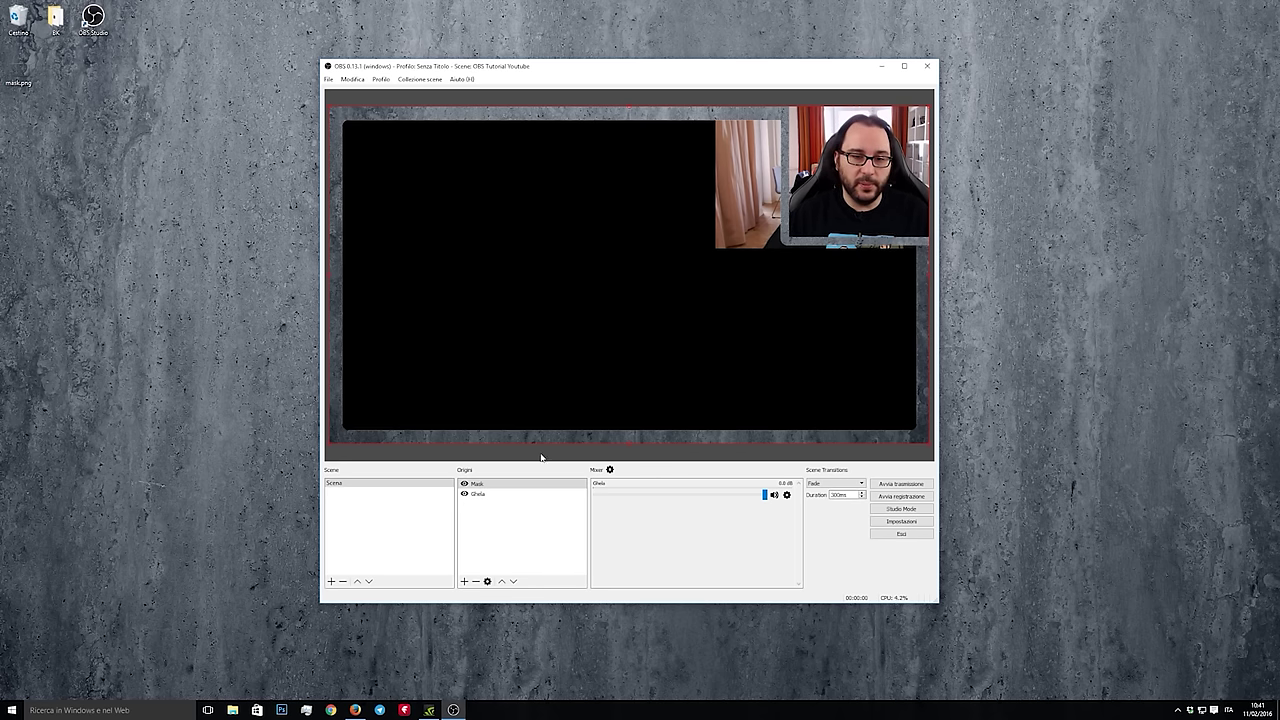
Add a crop effect filter named Ritaglia to the webcam source.
click(479, 494)
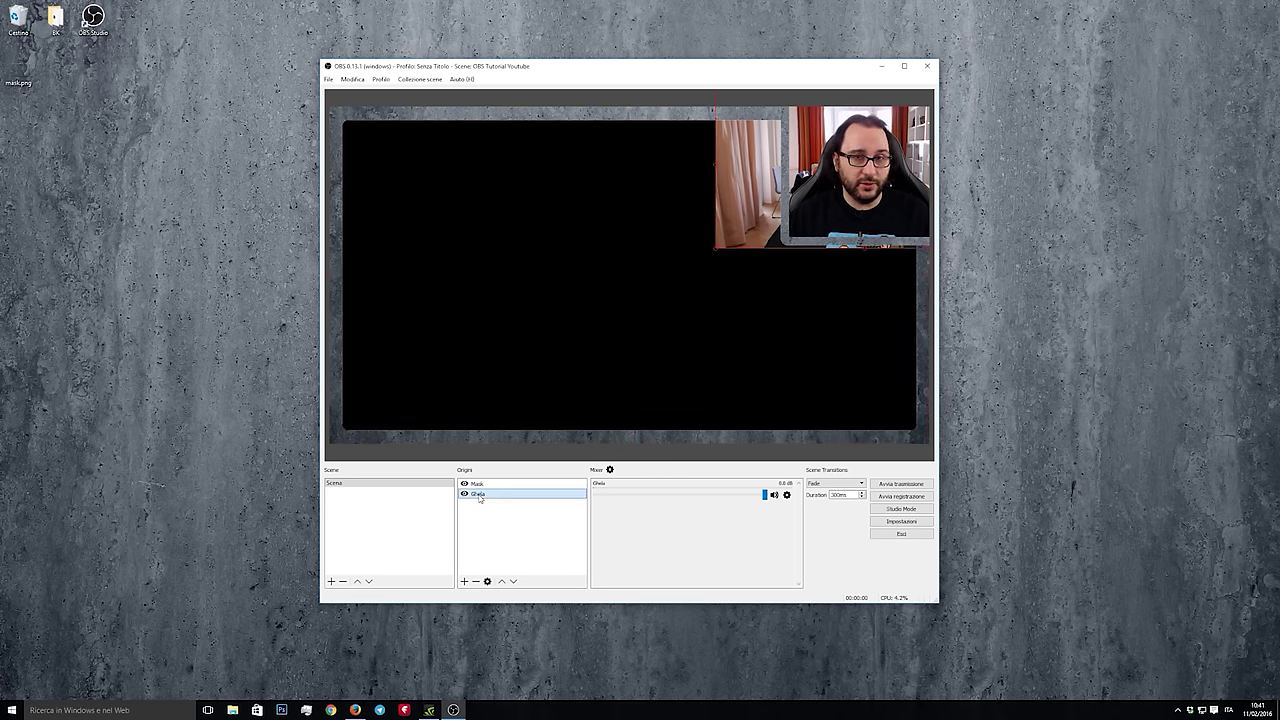
right_click(494, 496)
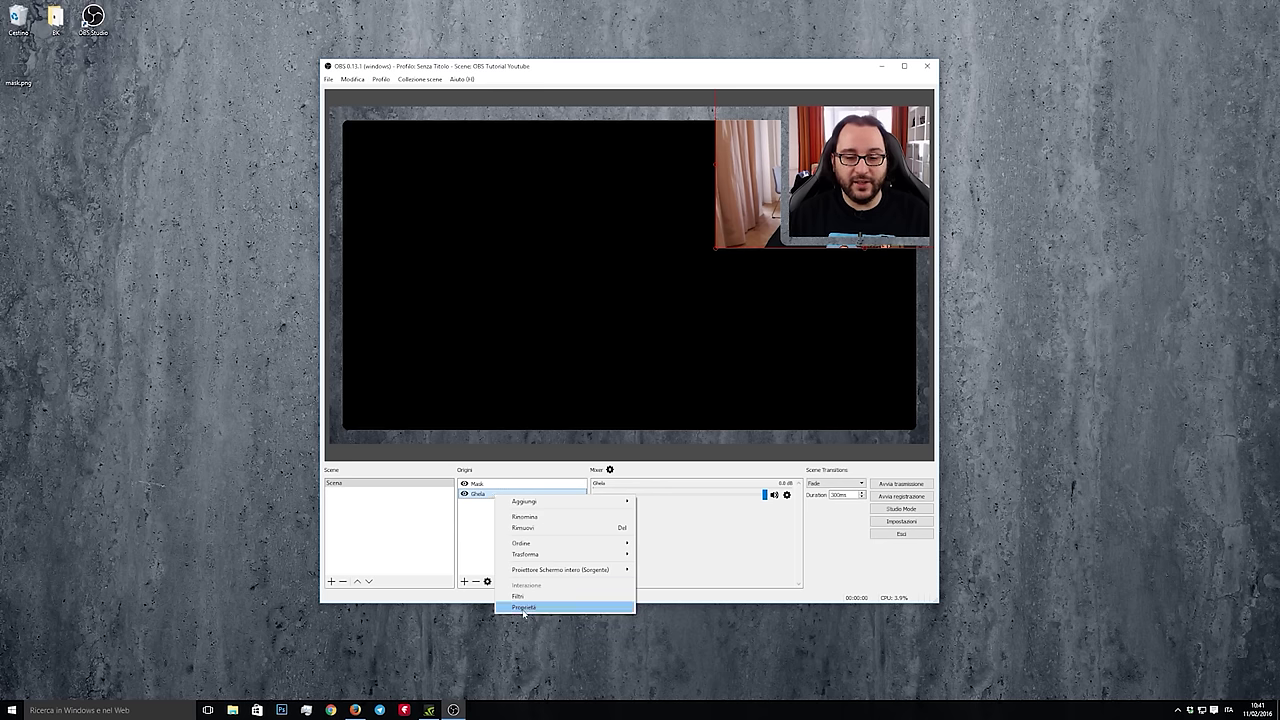
click(523, 598)
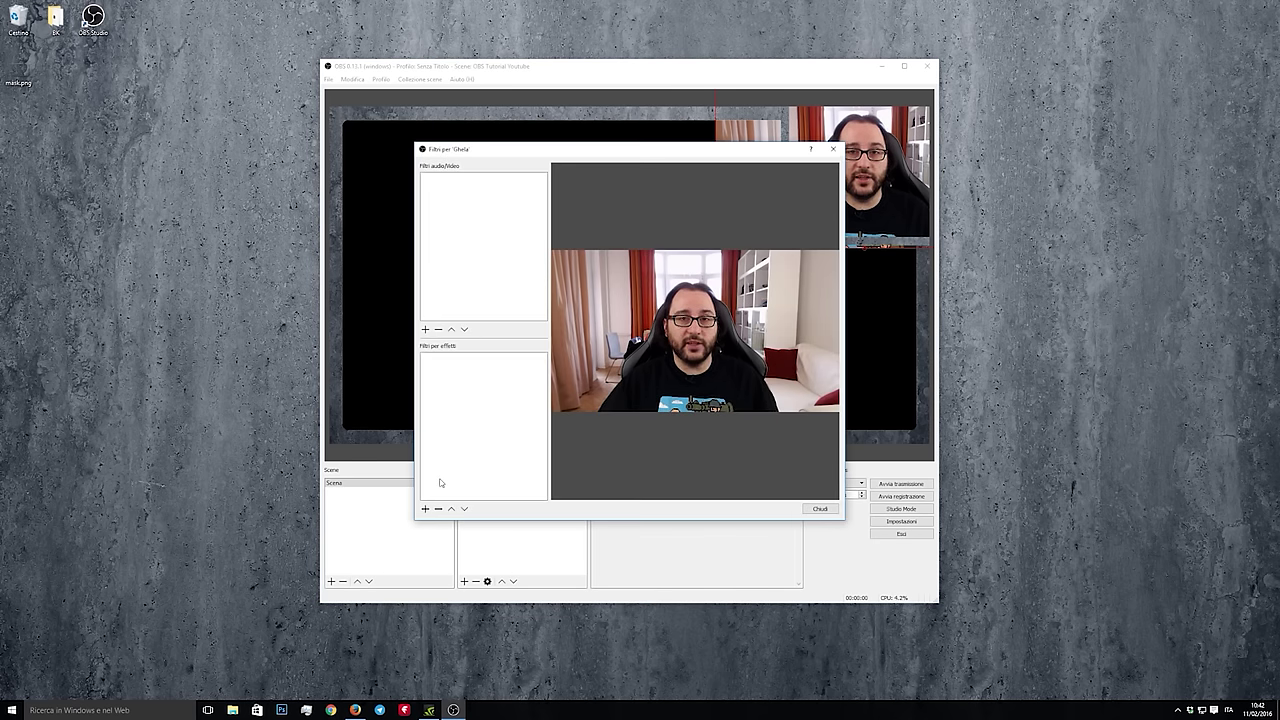
click(425, 509)
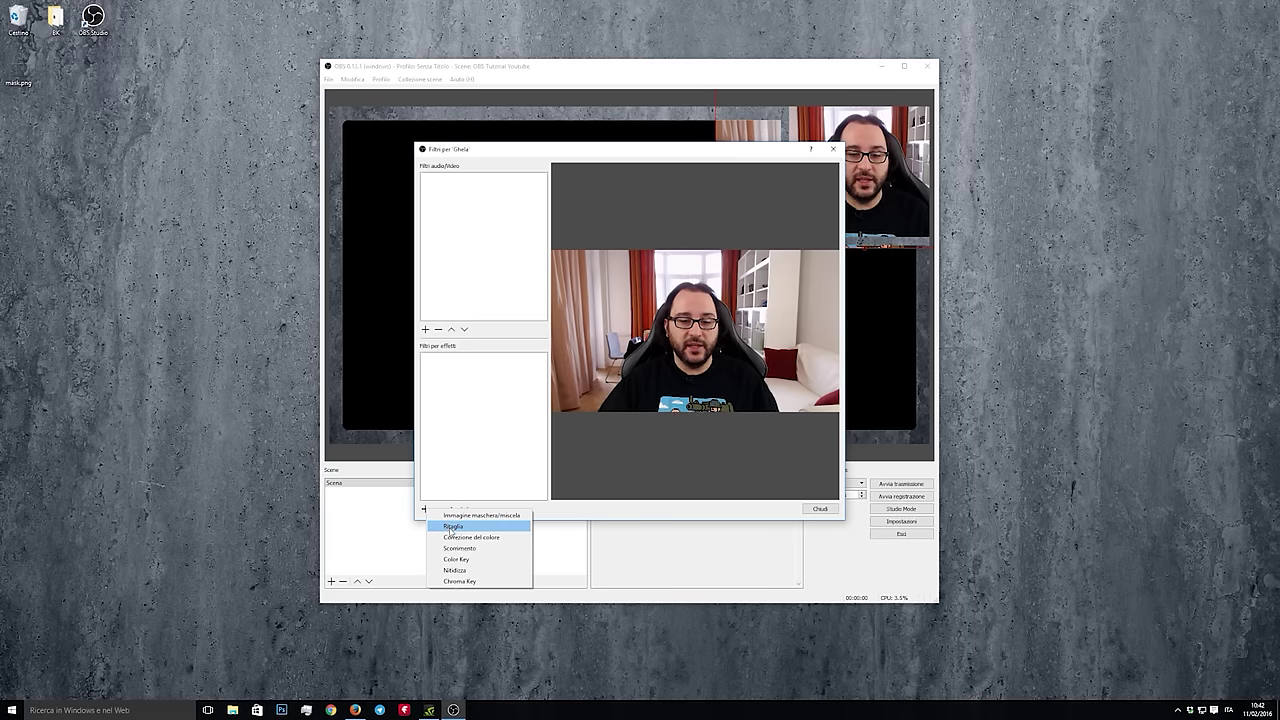
click(450, 526)
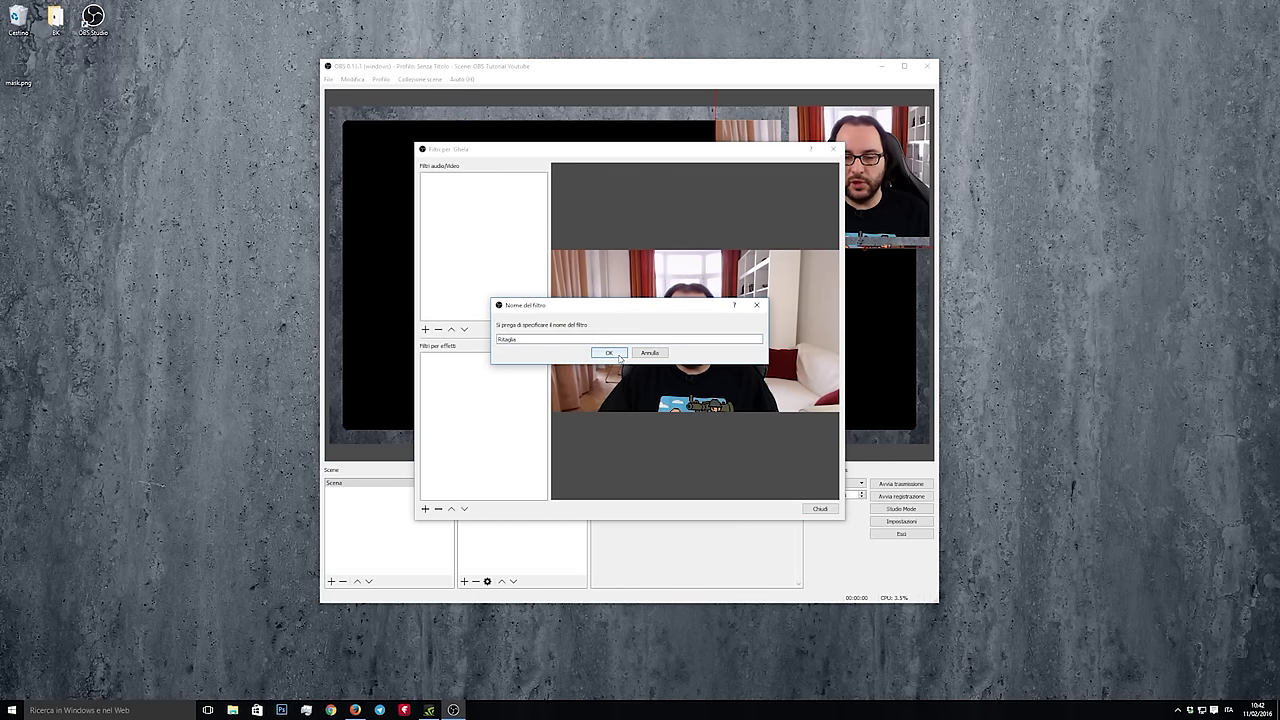
click(609, 352)
Set the webcam's crop to 200 on the left and 200 on the right, and close the filters.
drag(620, 149, 459, 171)
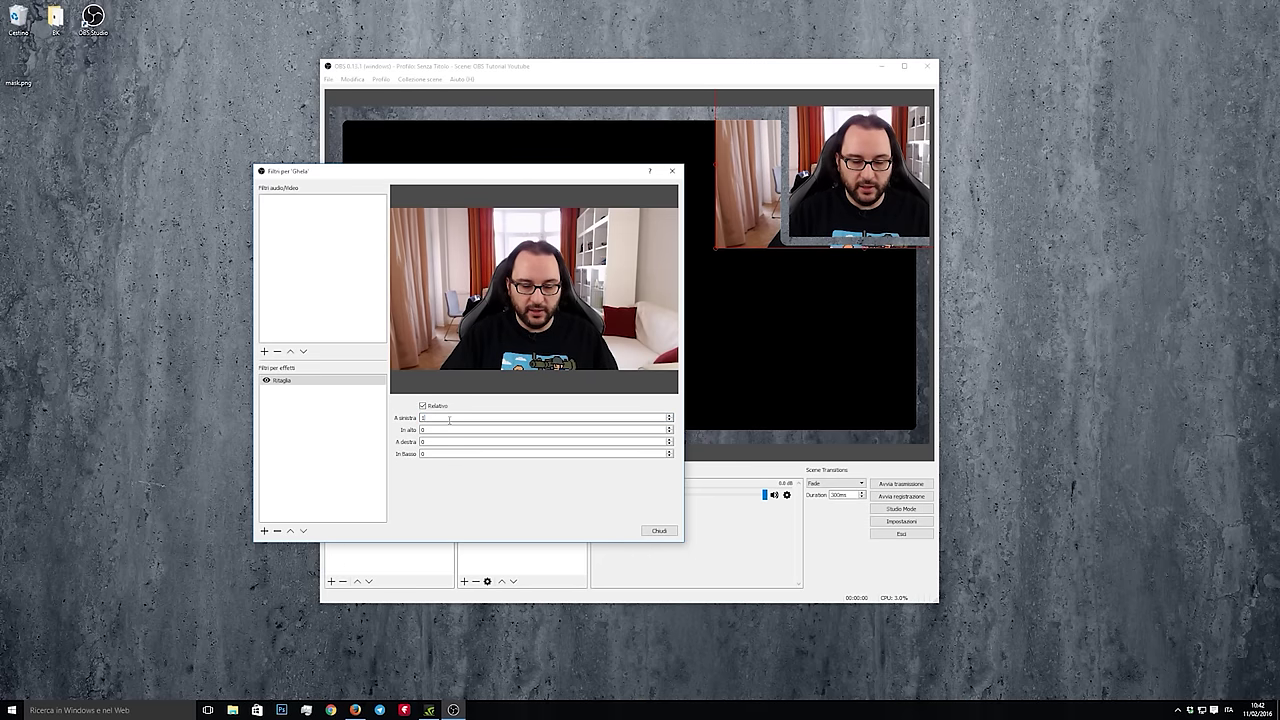
text(100100)
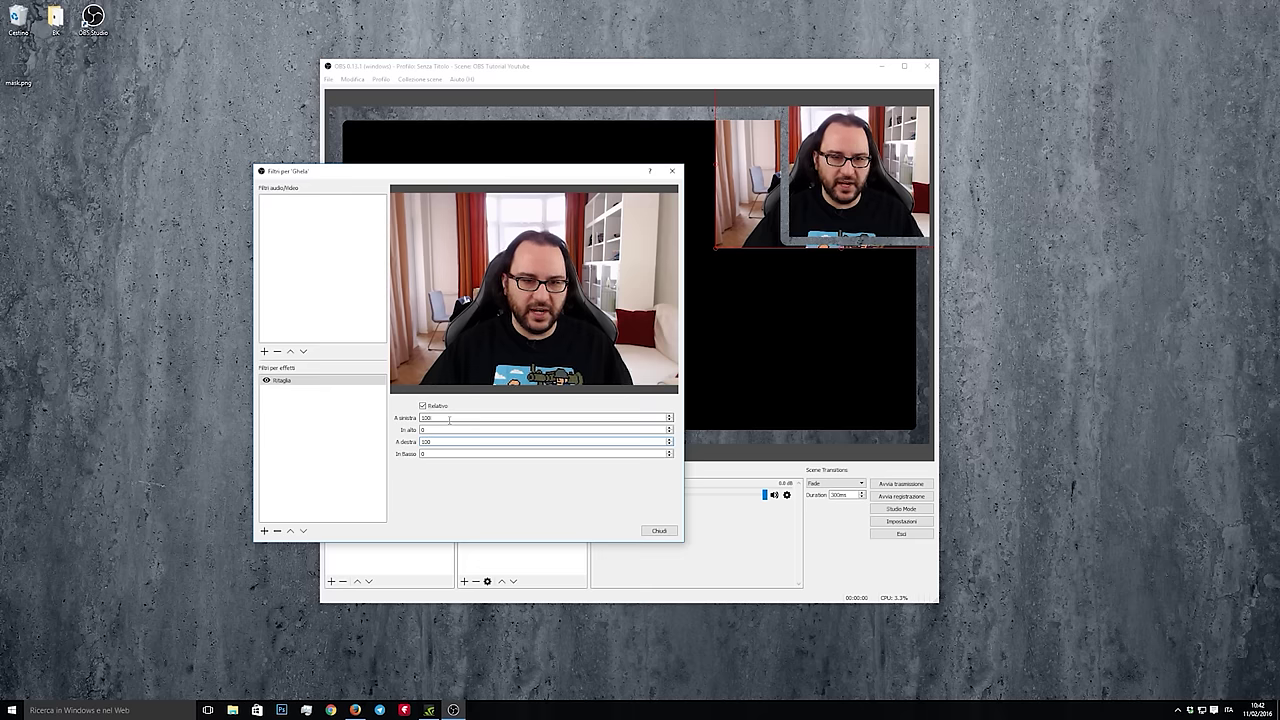
text(200)
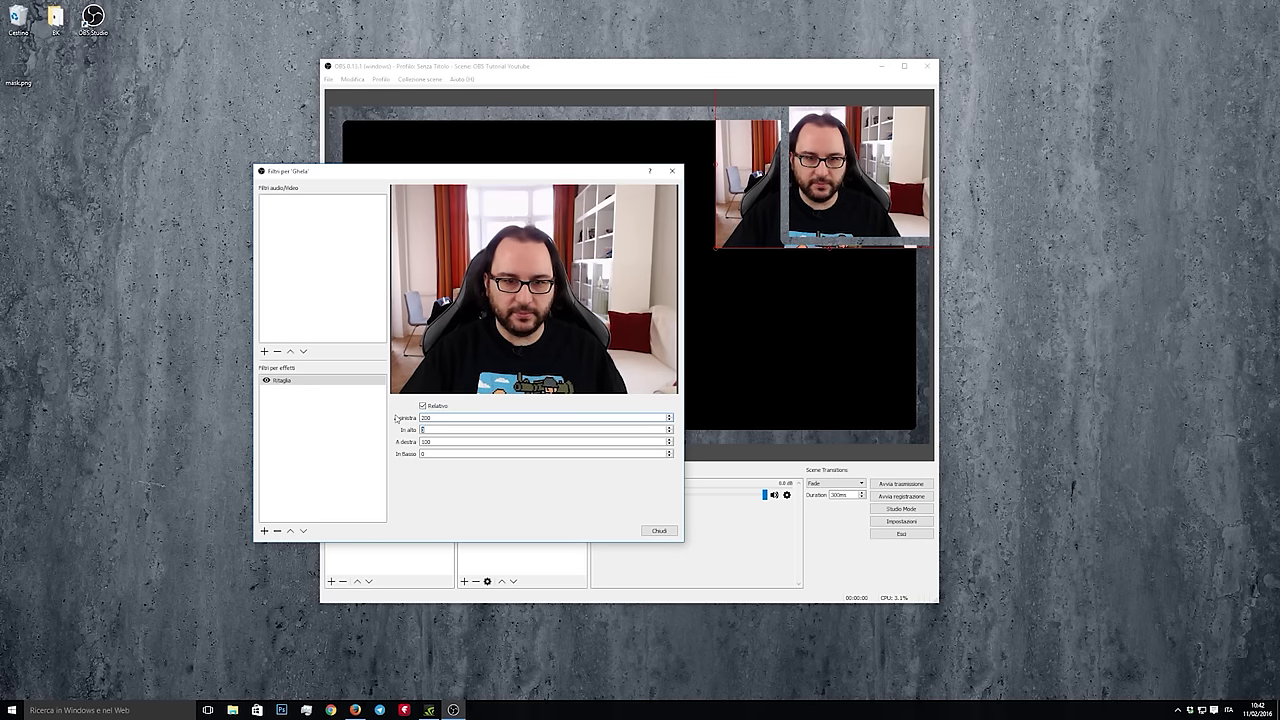
text(200)
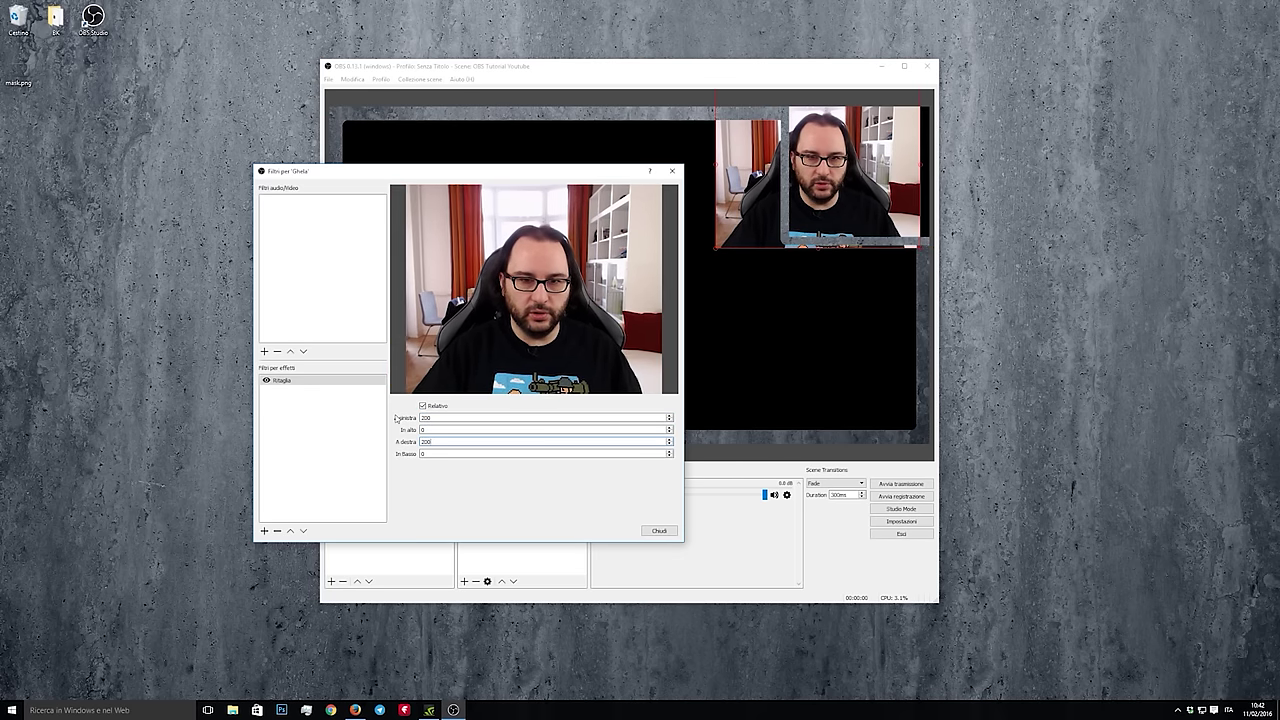
click(659, 530)
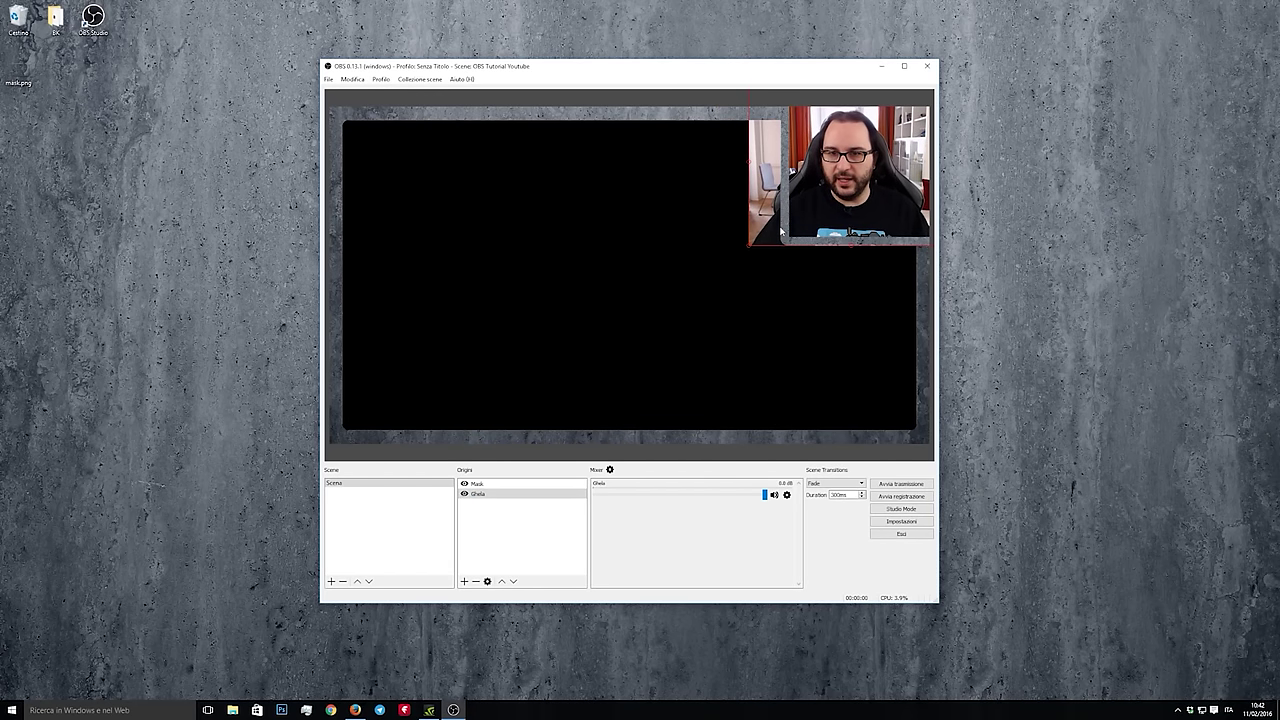
Bring up the Firefox window and add a window capture source named Browser to the OBS scene.
click(753, 301)
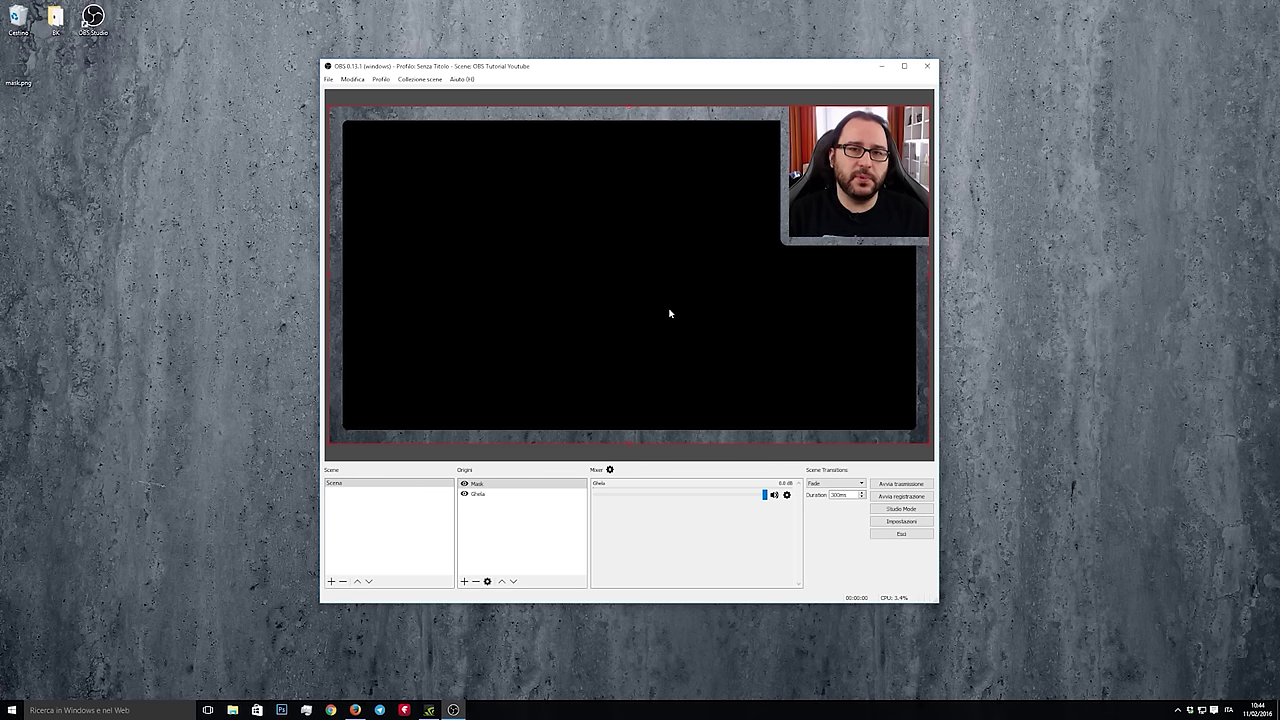
click(505, 526)
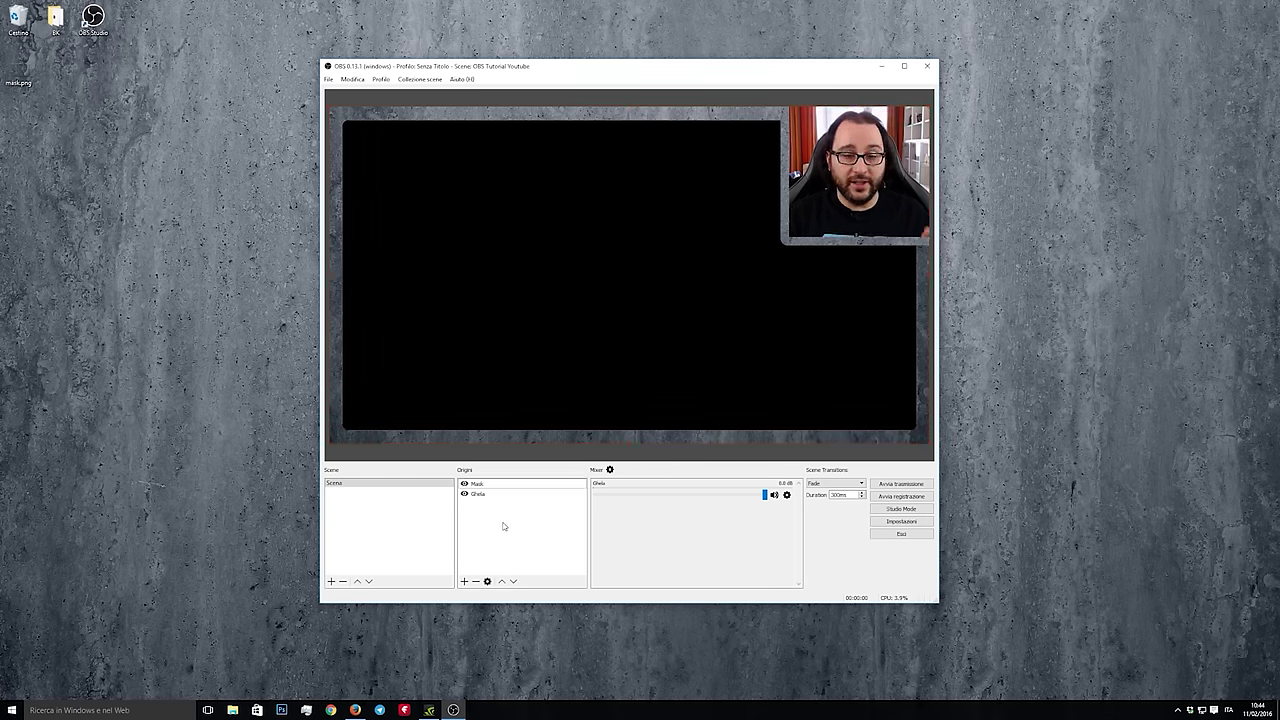
right_click(502, 527)
mouse_move(528, 533)
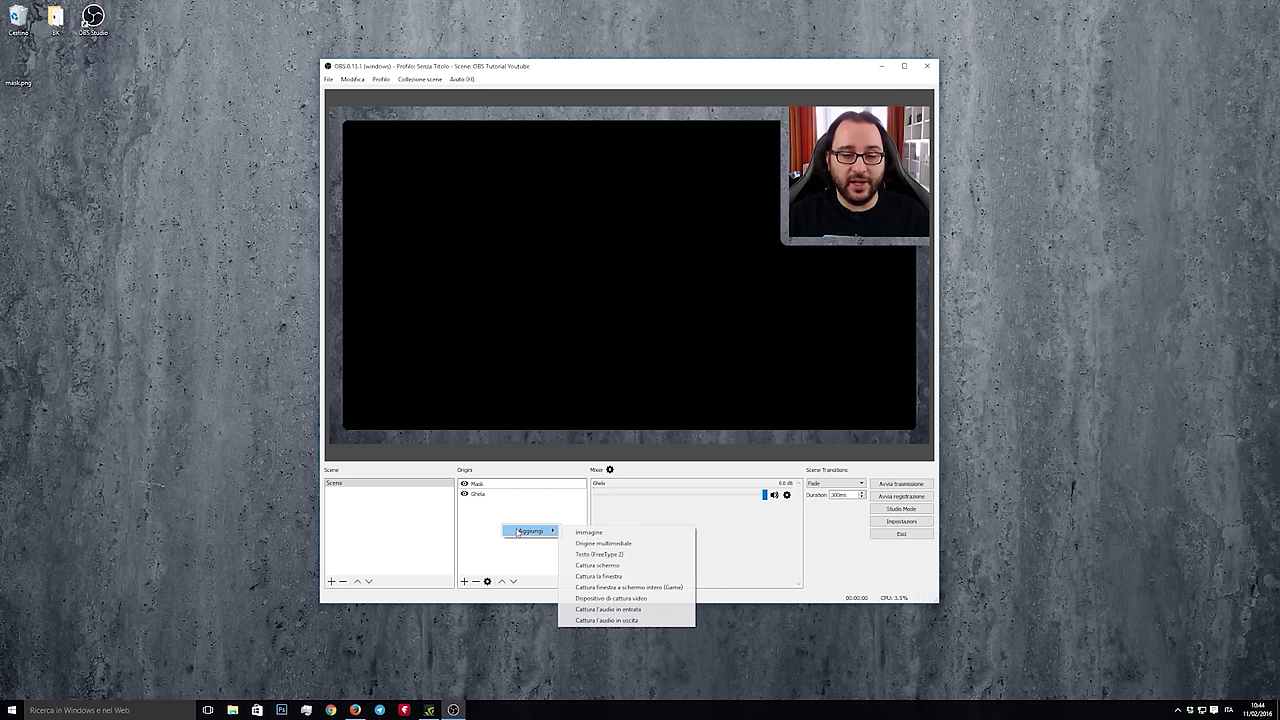
click(610, 576)
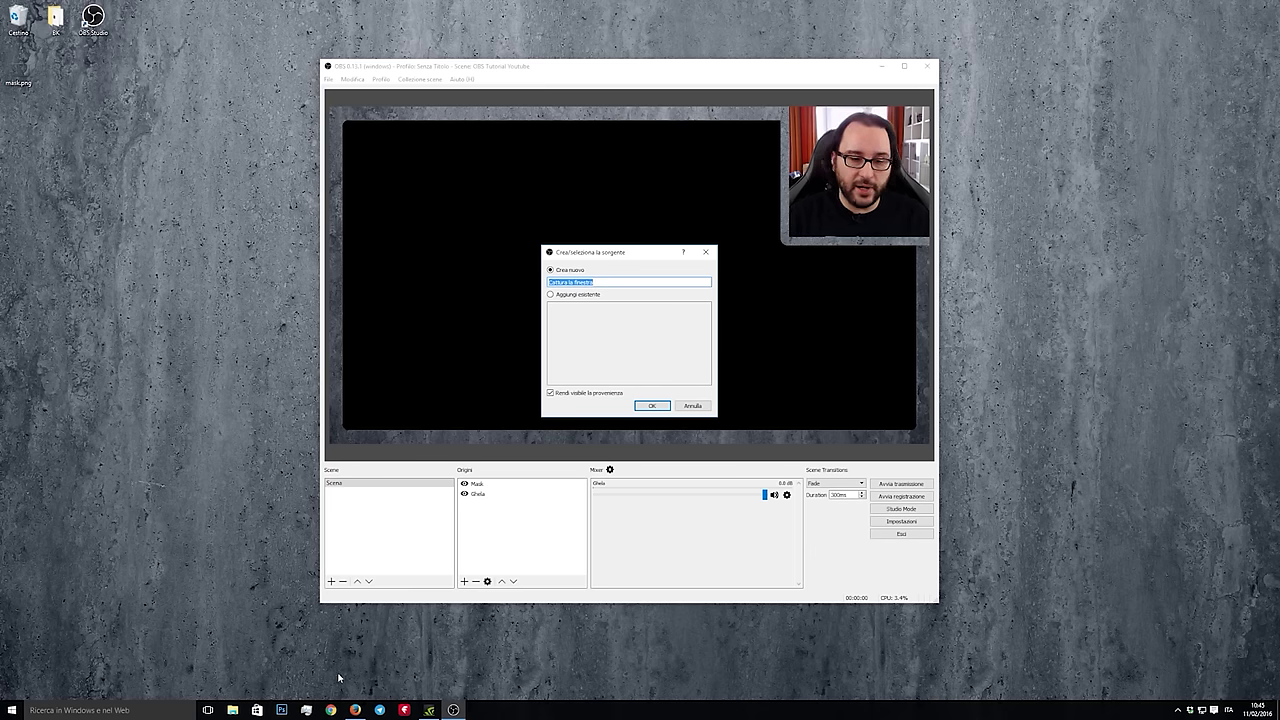
click(355, 709)
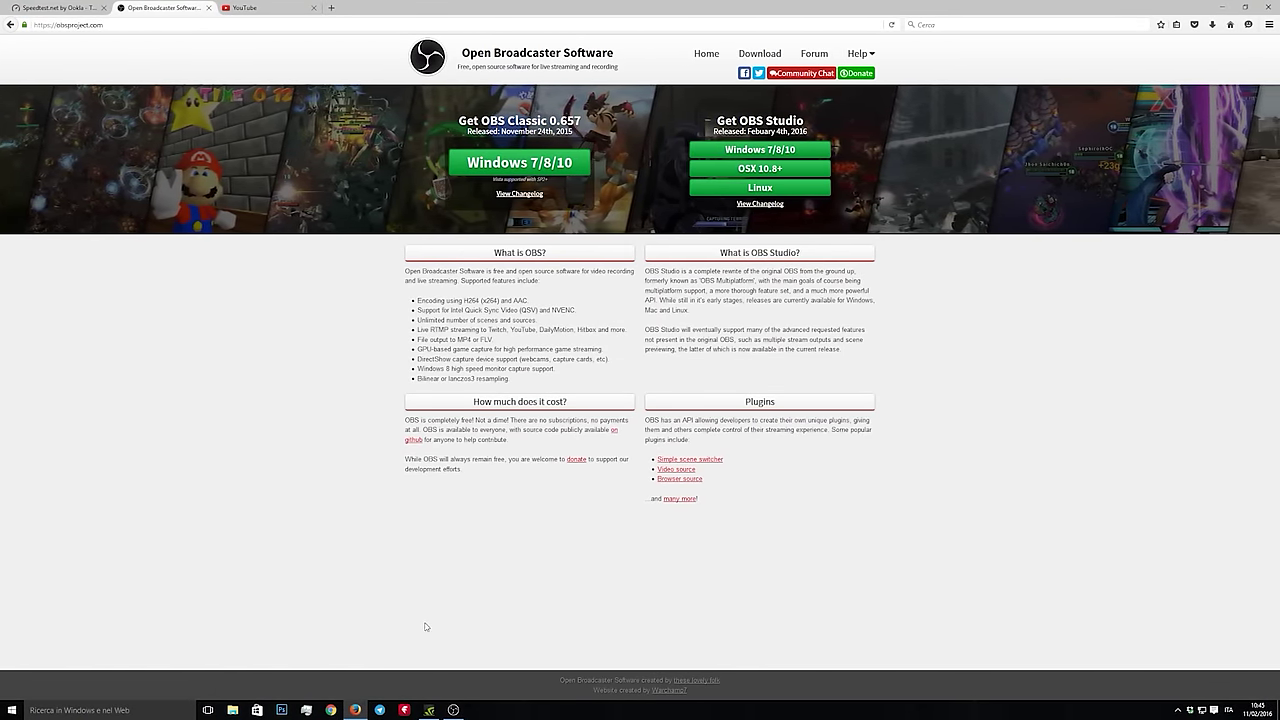
click(453, 709)
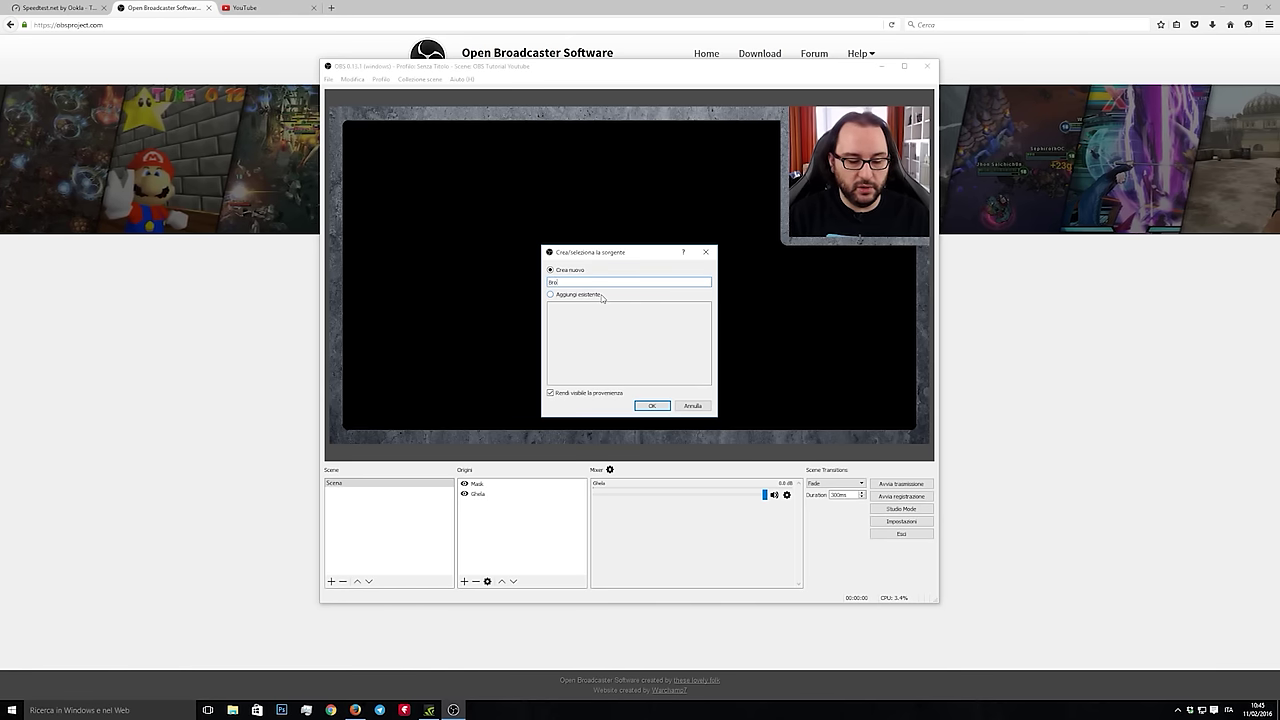
click(655, 405)
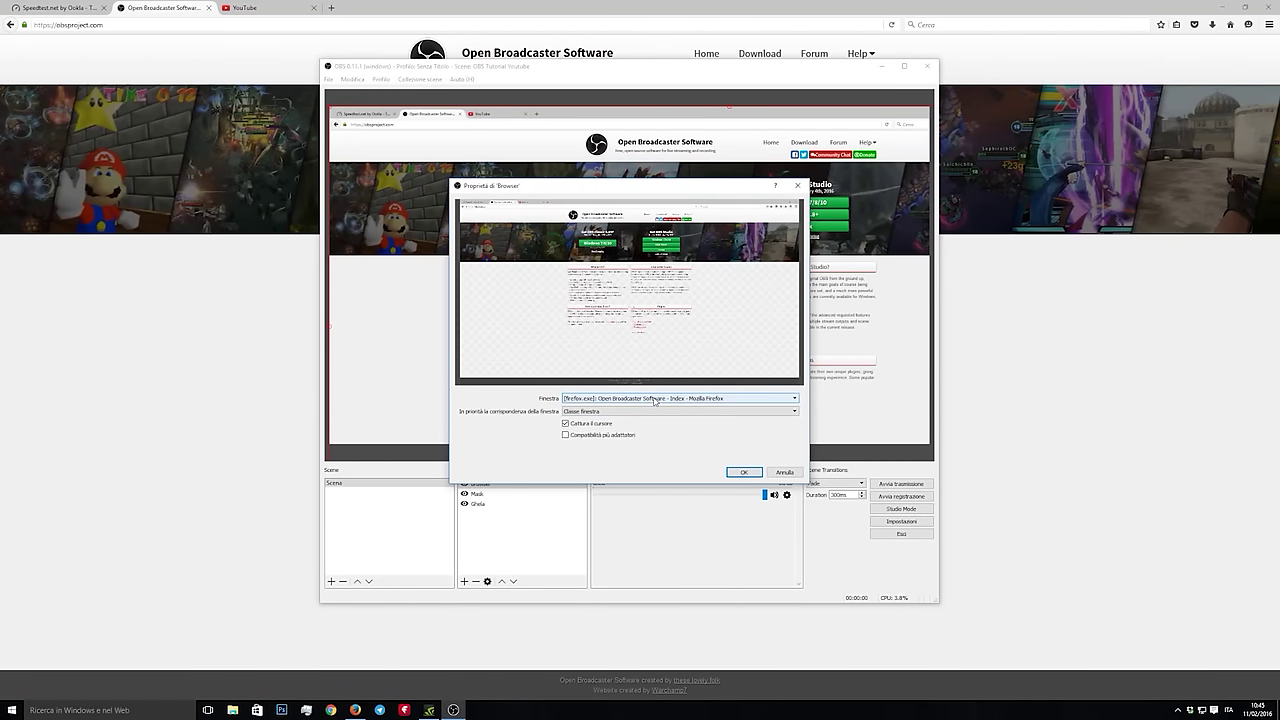
Have the Browser source capture the Firefox window with the cursor included, and confirm its properties.
click(655, 399)
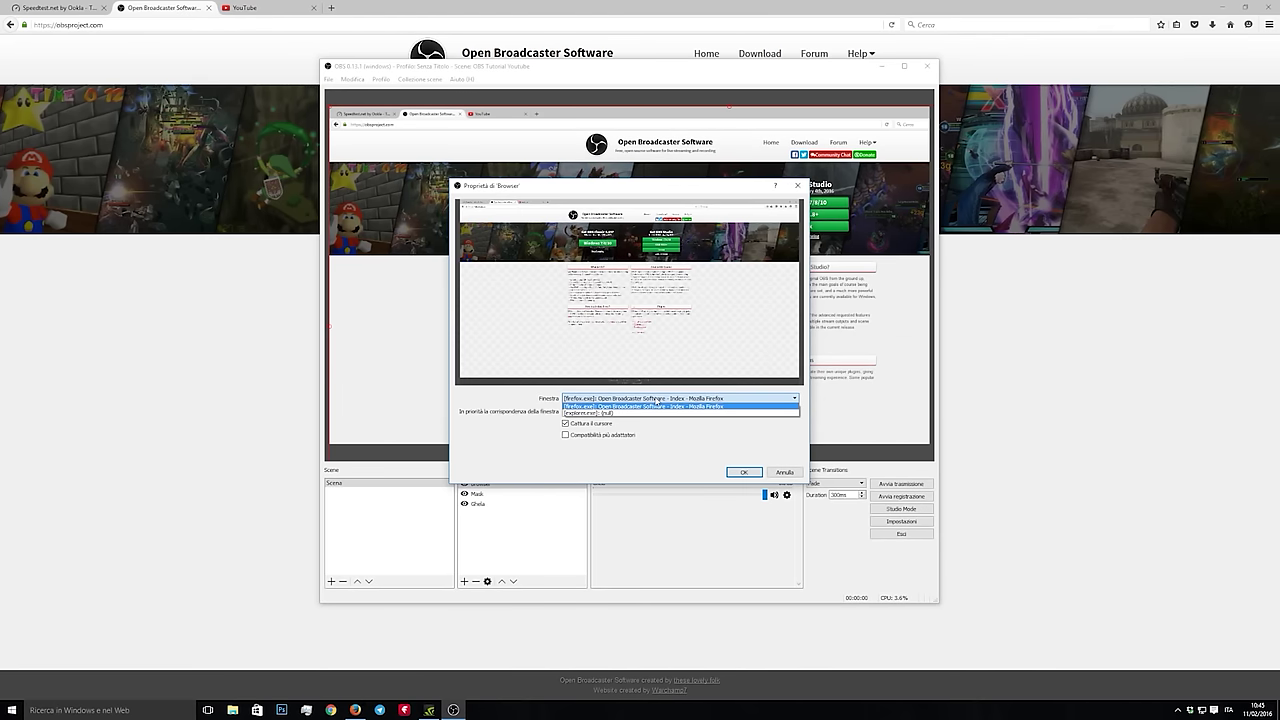
click(656, 432)
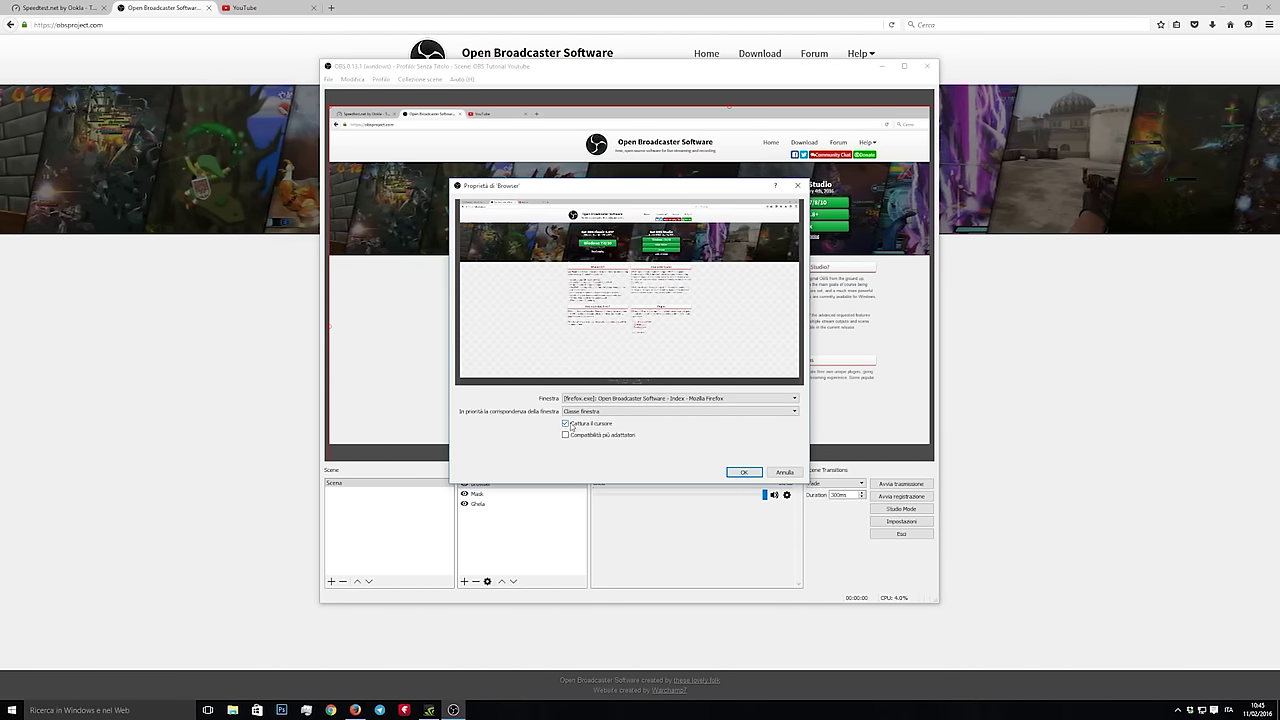
click(743, 472)
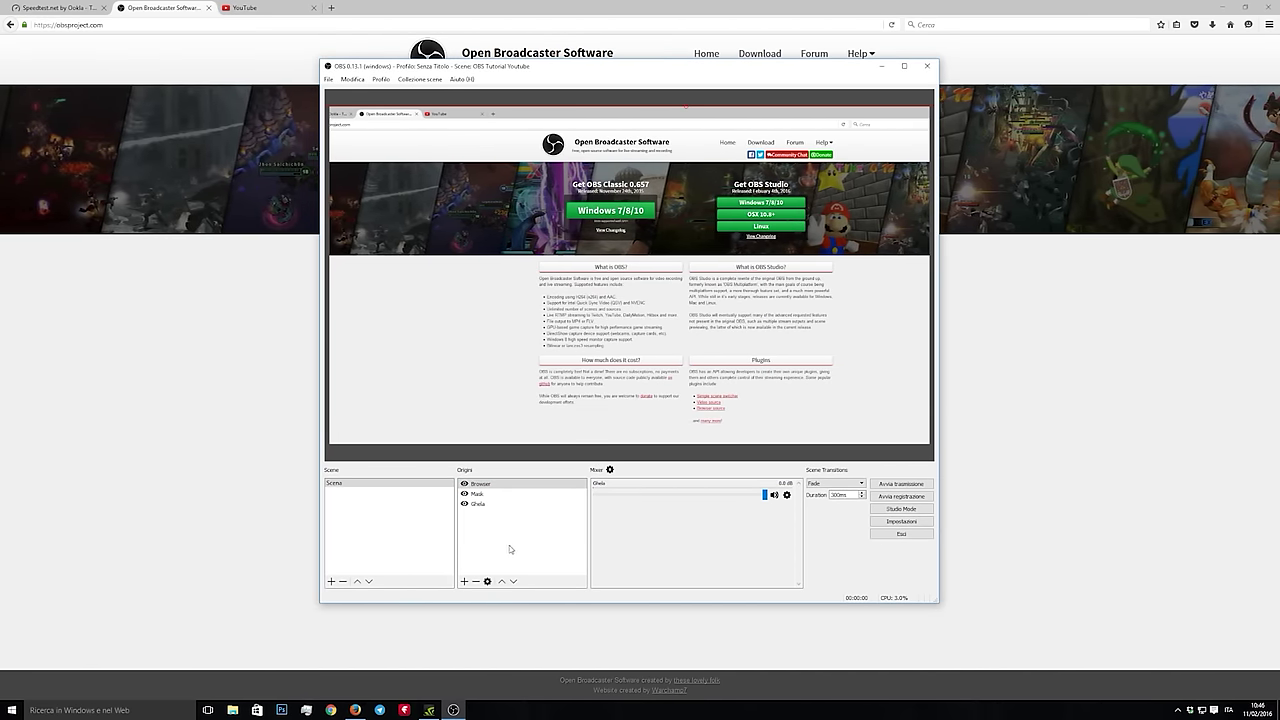
Order the Browser source below Mask and the webcam, and reposition and enlarge it inside the mask's main frame.
click(513, 581)
click(513, 581)
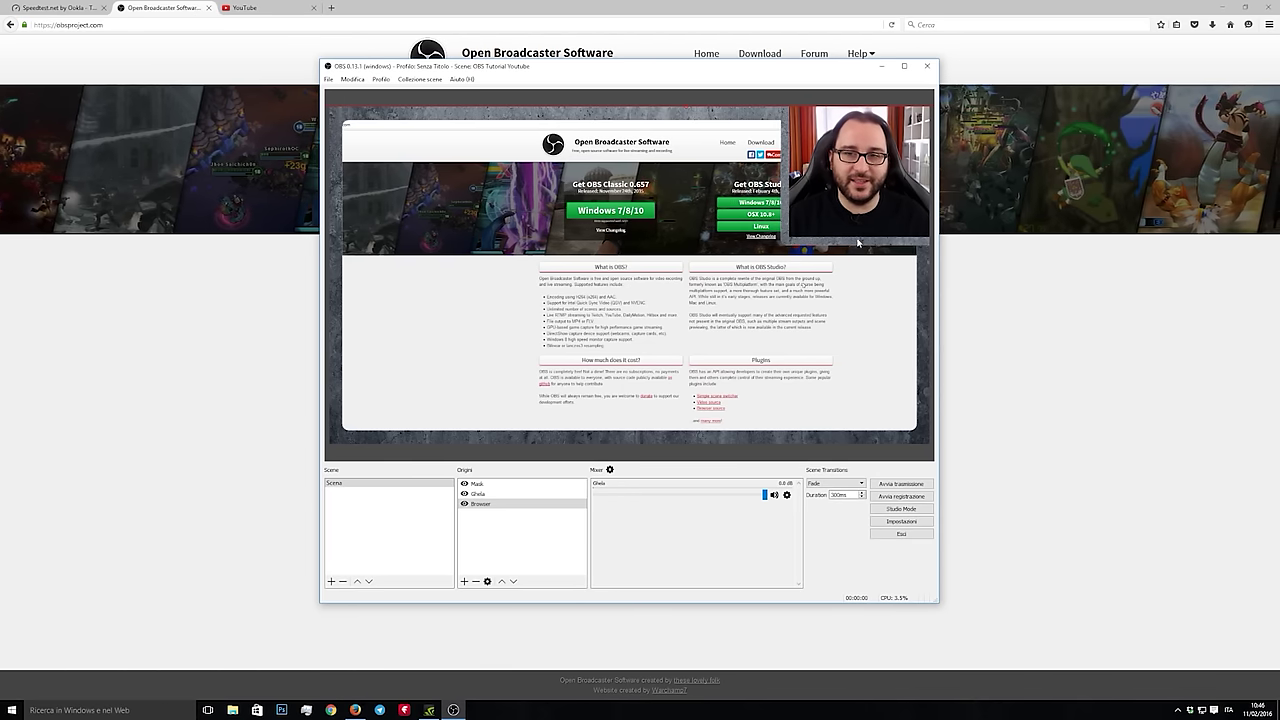
drag(696, 335, 656, 320)
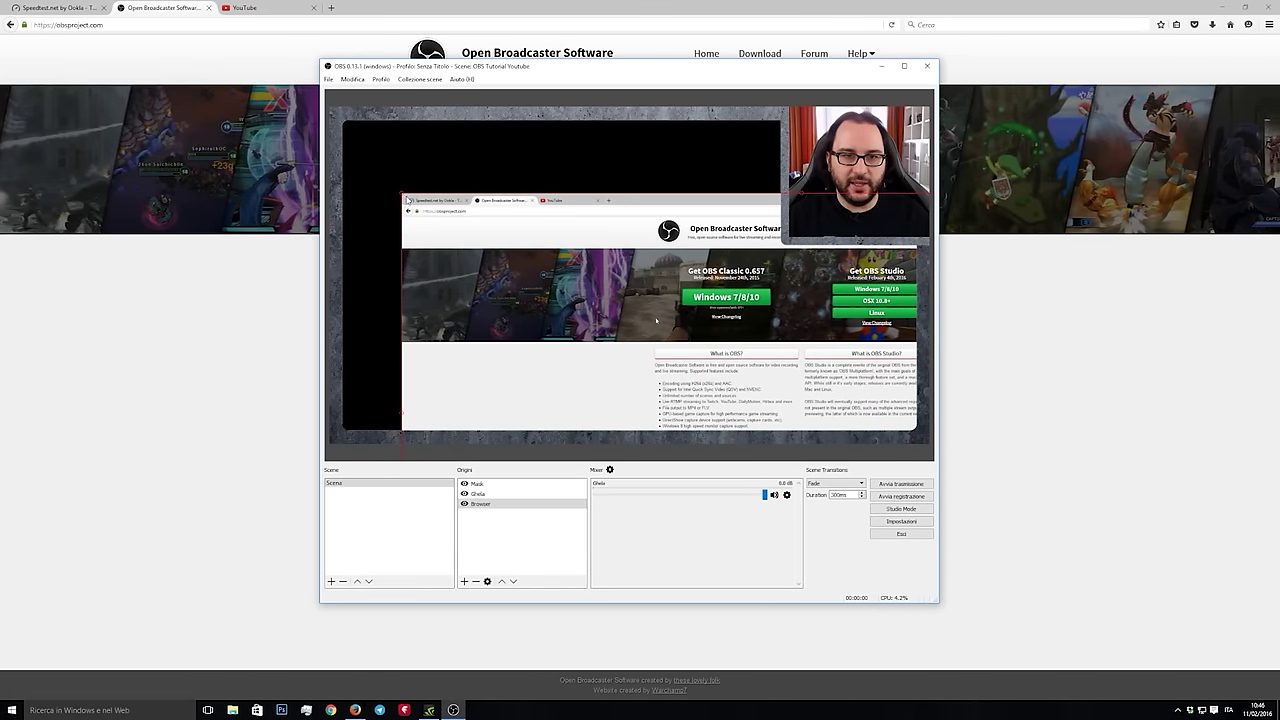
drag(406, 199, 280, 139)
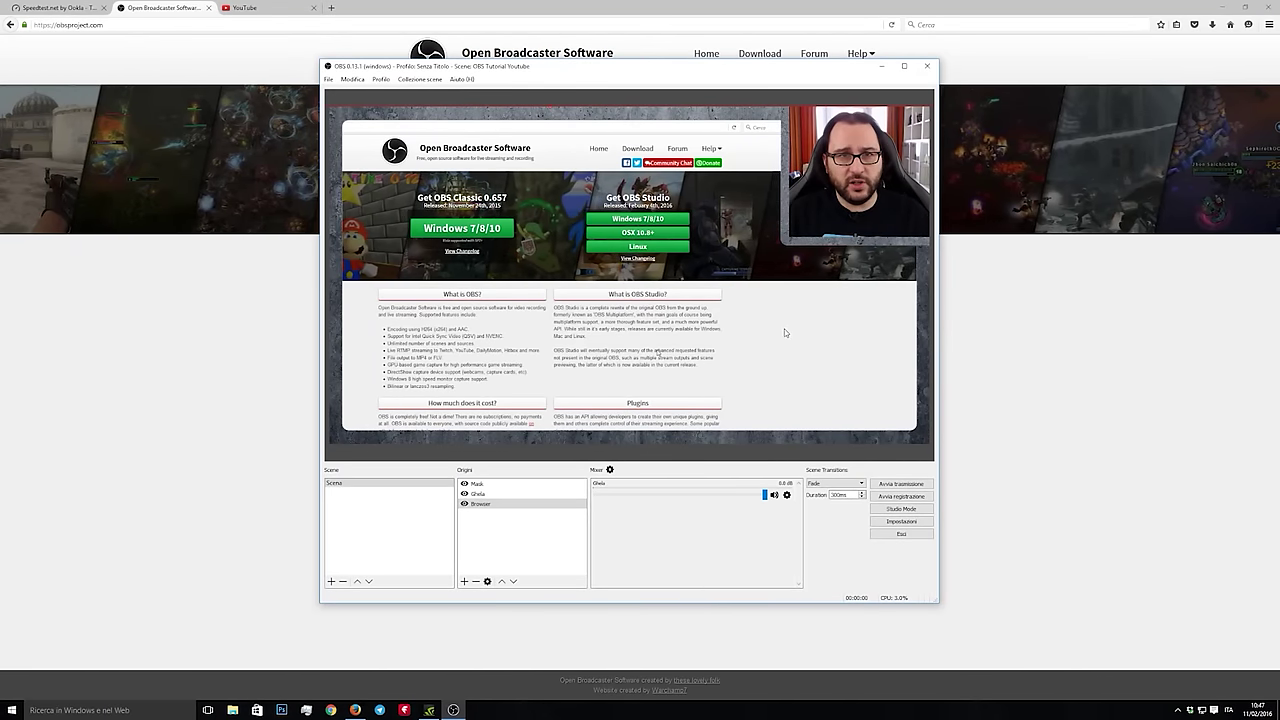
Restore Firefox to a smaller, narrower window and arrange it side by side with OBS.
click(1248, 8)
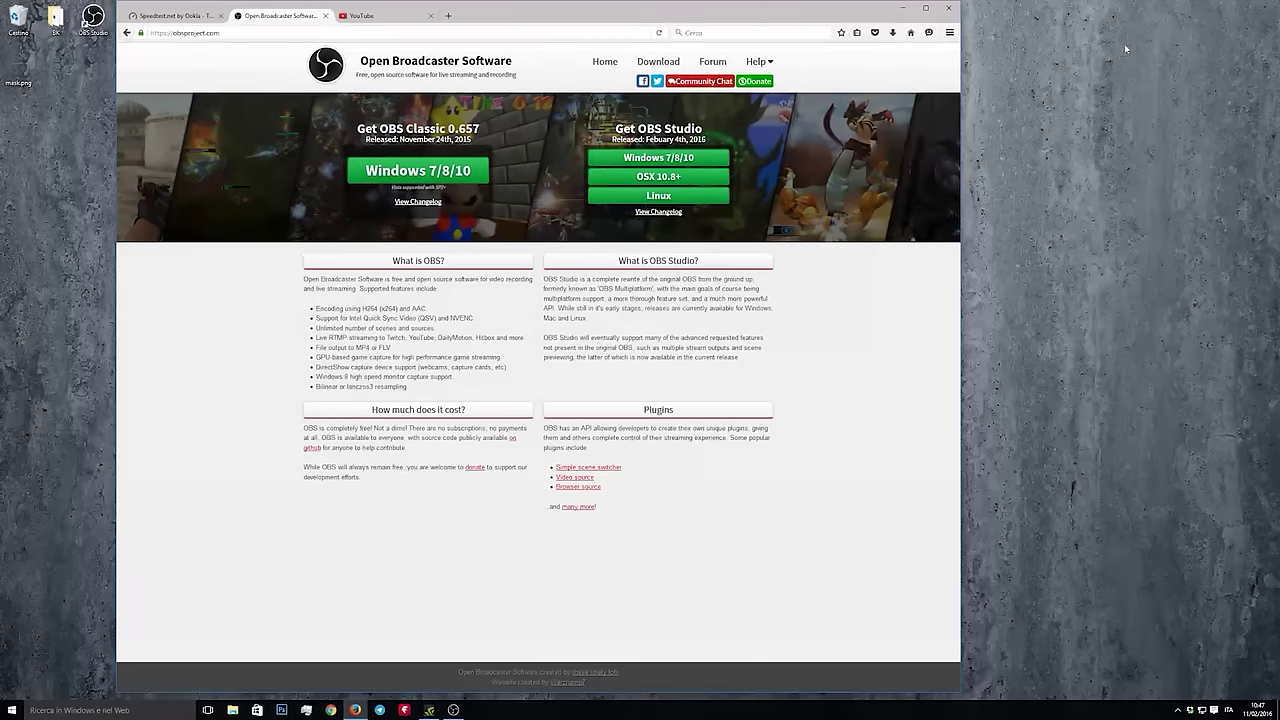
drag(554, 13, 450, 23)
key(alt+Tab)
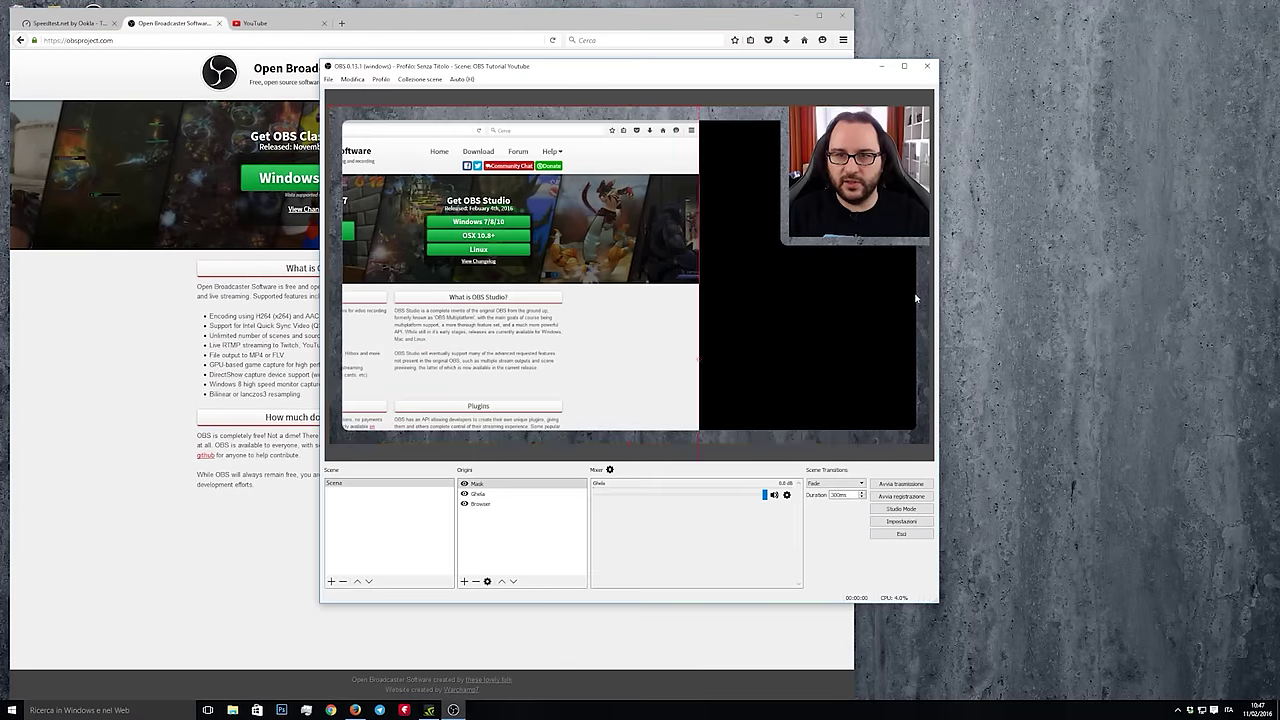
drag(701, 140, 1080, 84)
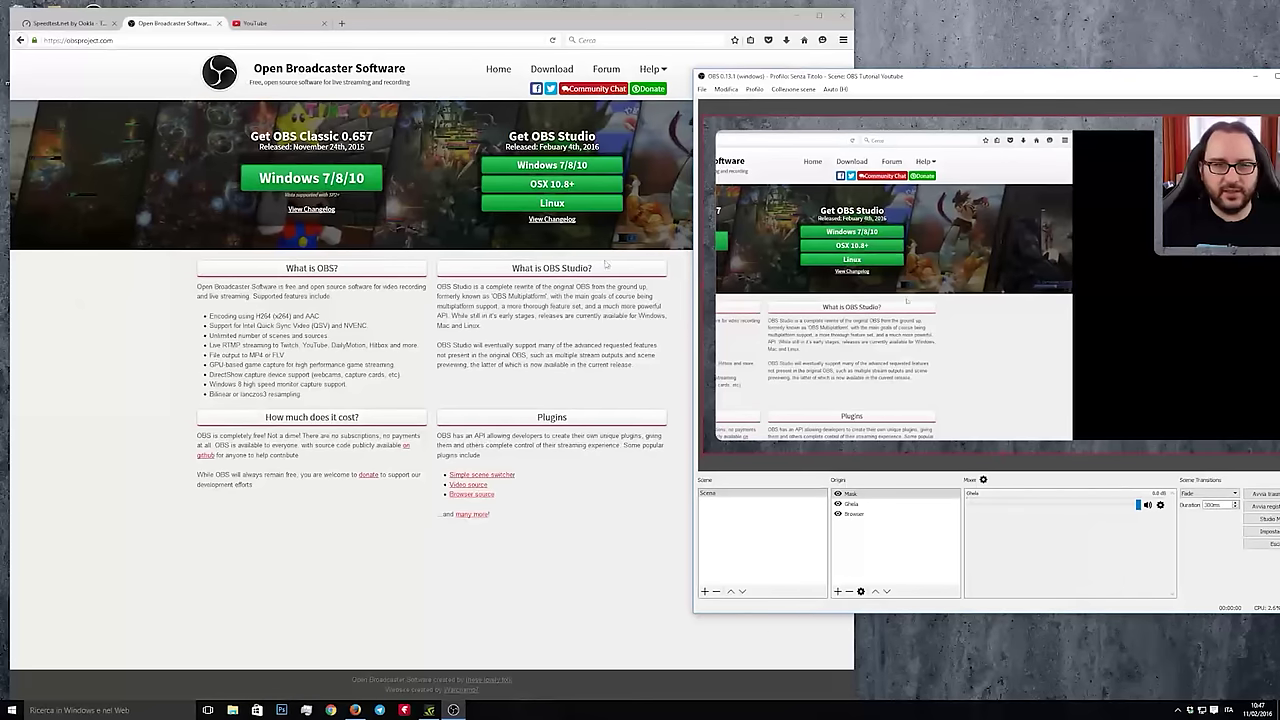
drag(845, 654, 615, 655)
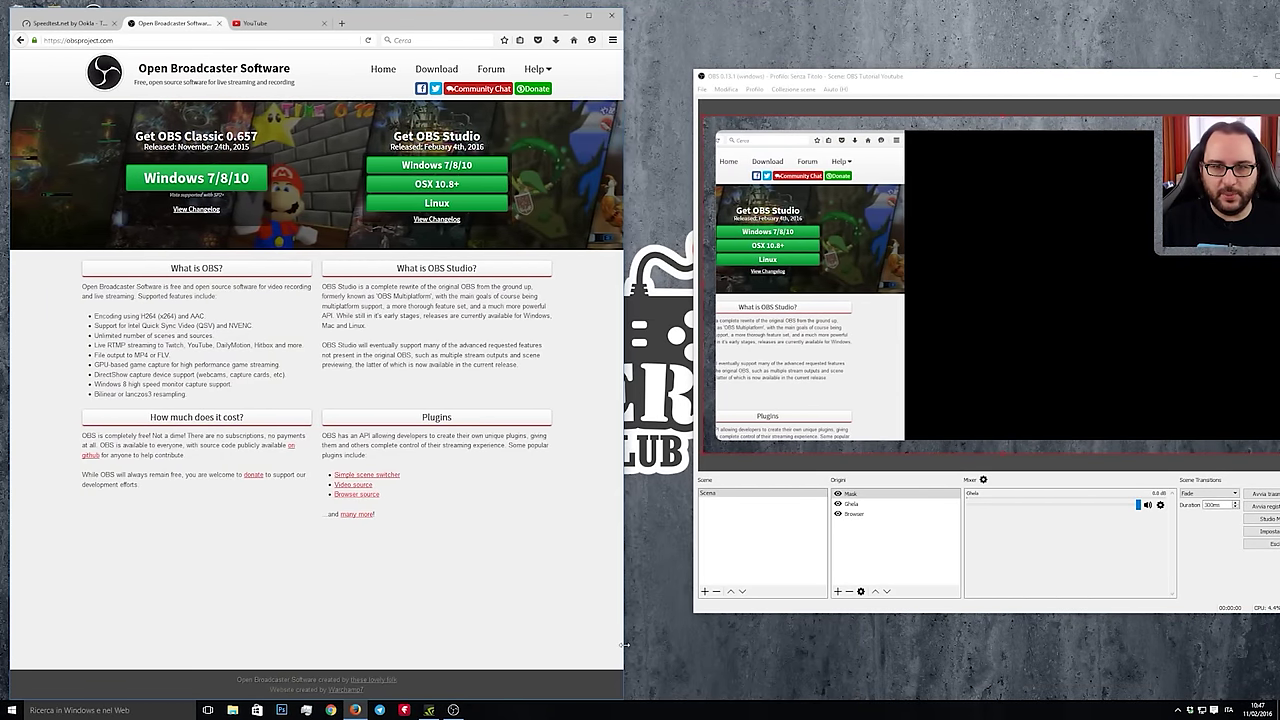
drag(1037, 77, 939, 78)
Fit the Browser capture to the mask's main frame and open the OBS site's Download page to check it.
click(790, 264)
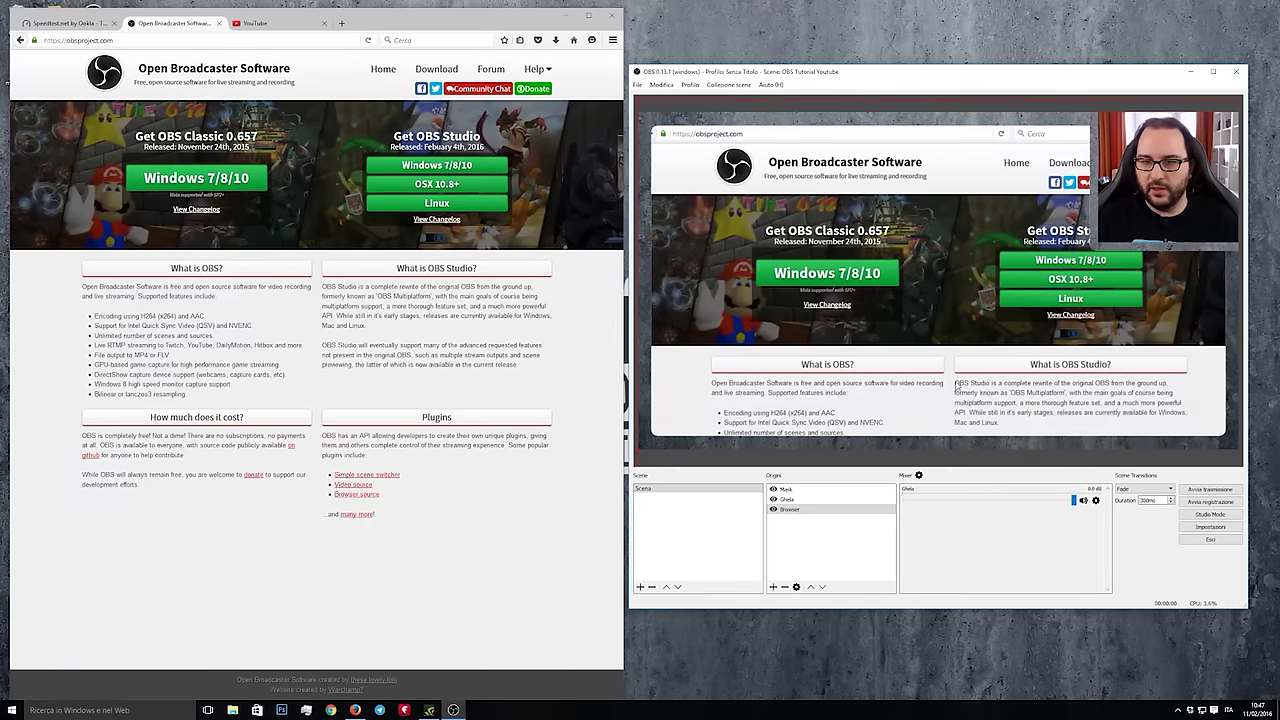
click(383, 68)
click(437, 68)
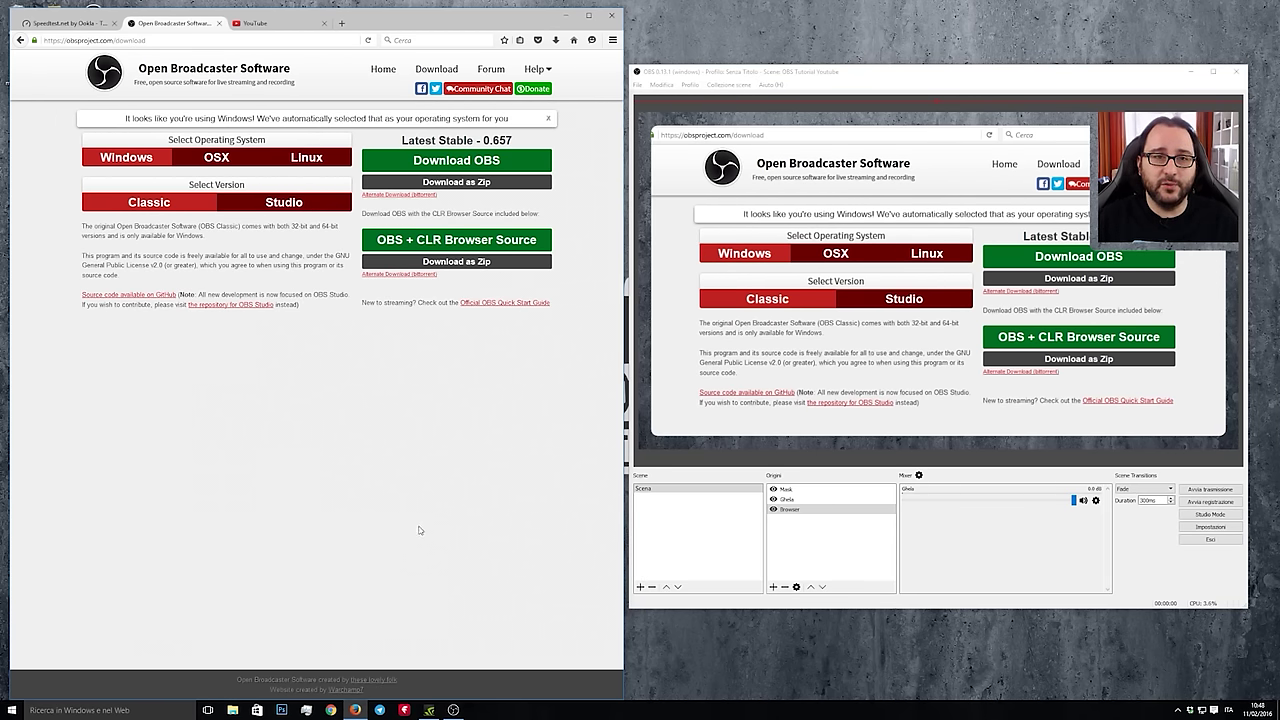
Save the ingestion settings of the Tutorial OBS event on YouTube and open its live control room.
click(262, 23)
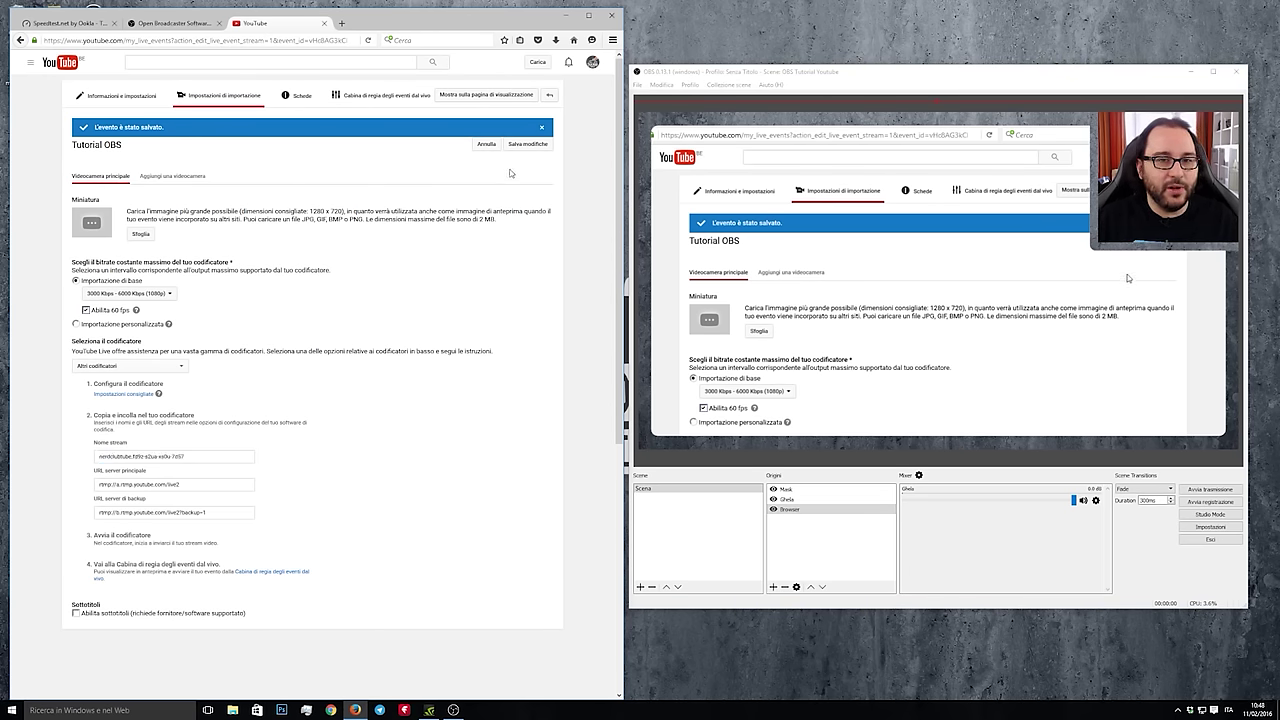
click(520, 146)
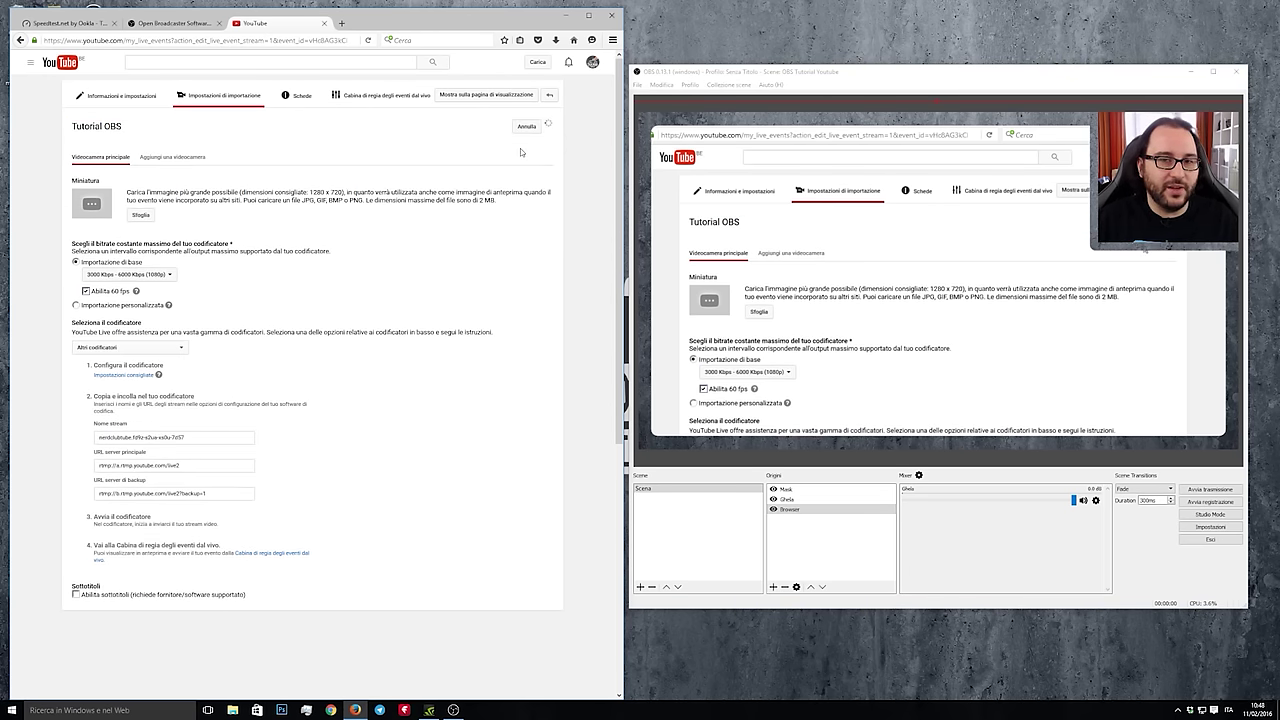
click(365, 98)
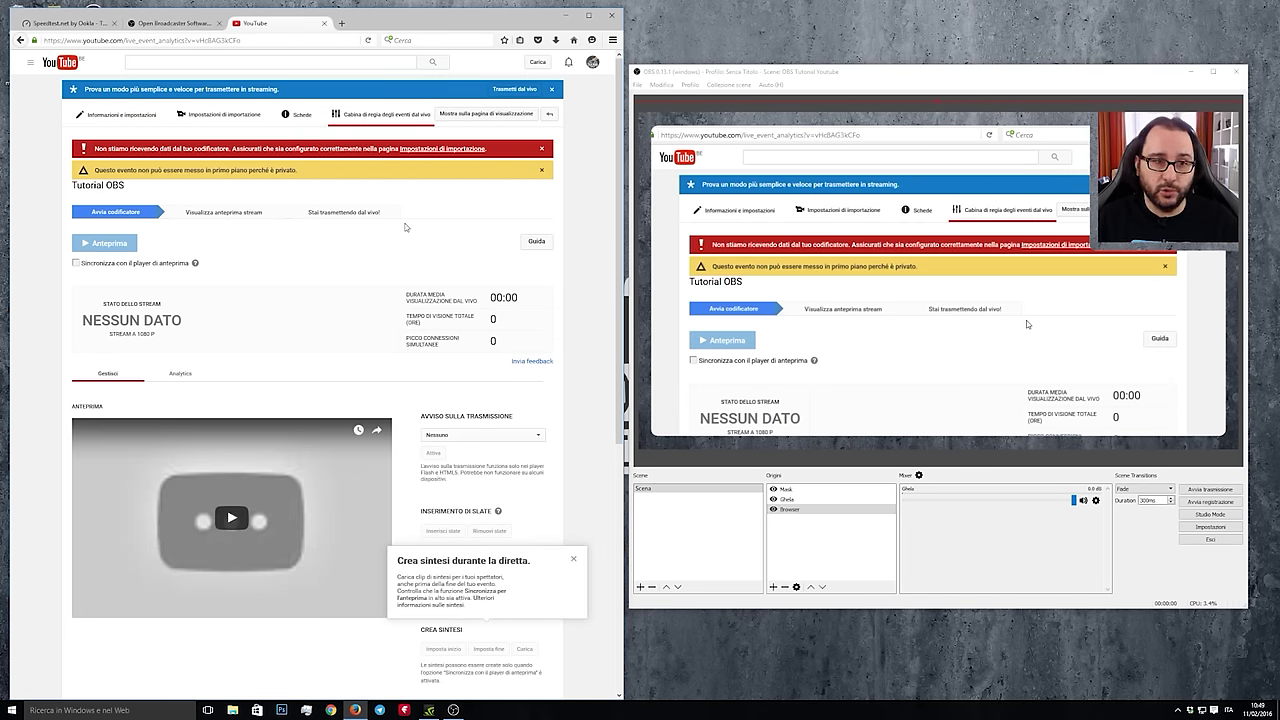
Start streaming from OBS and play the Tutorial OBS event's preview in YouTube's live control room.
click(1207, 490)
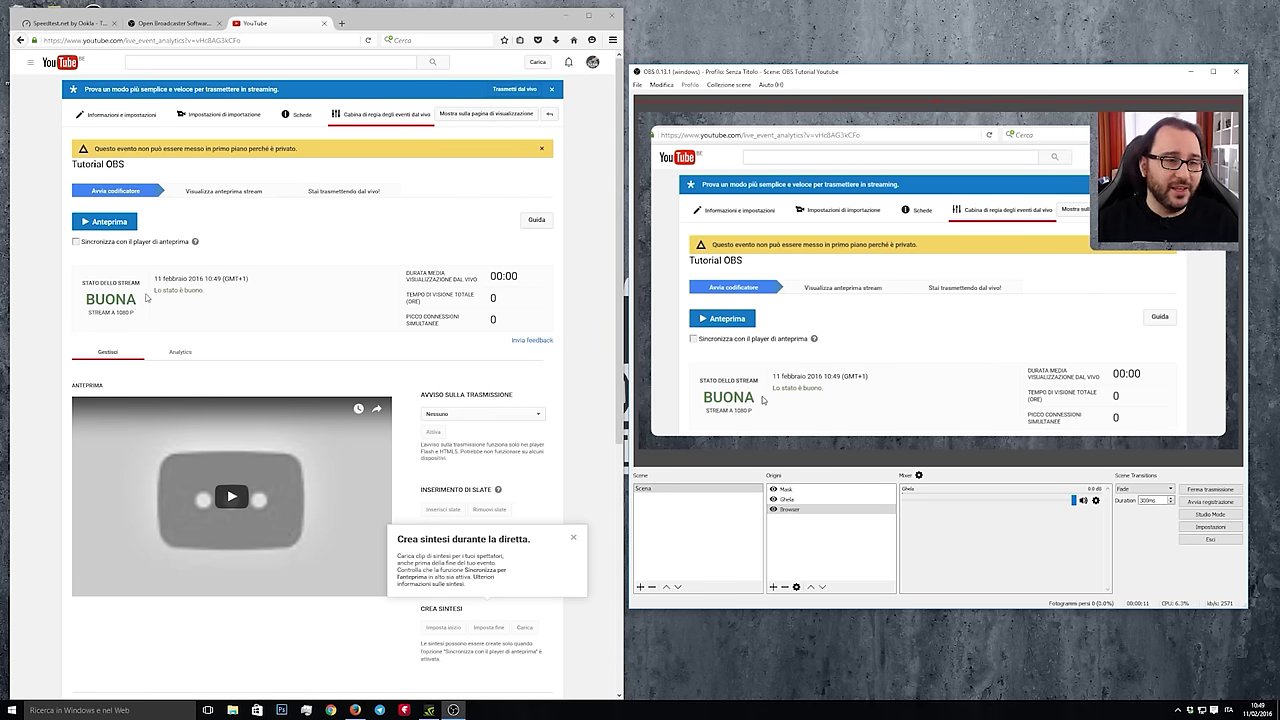
click(108, 221)
click(422, 299)
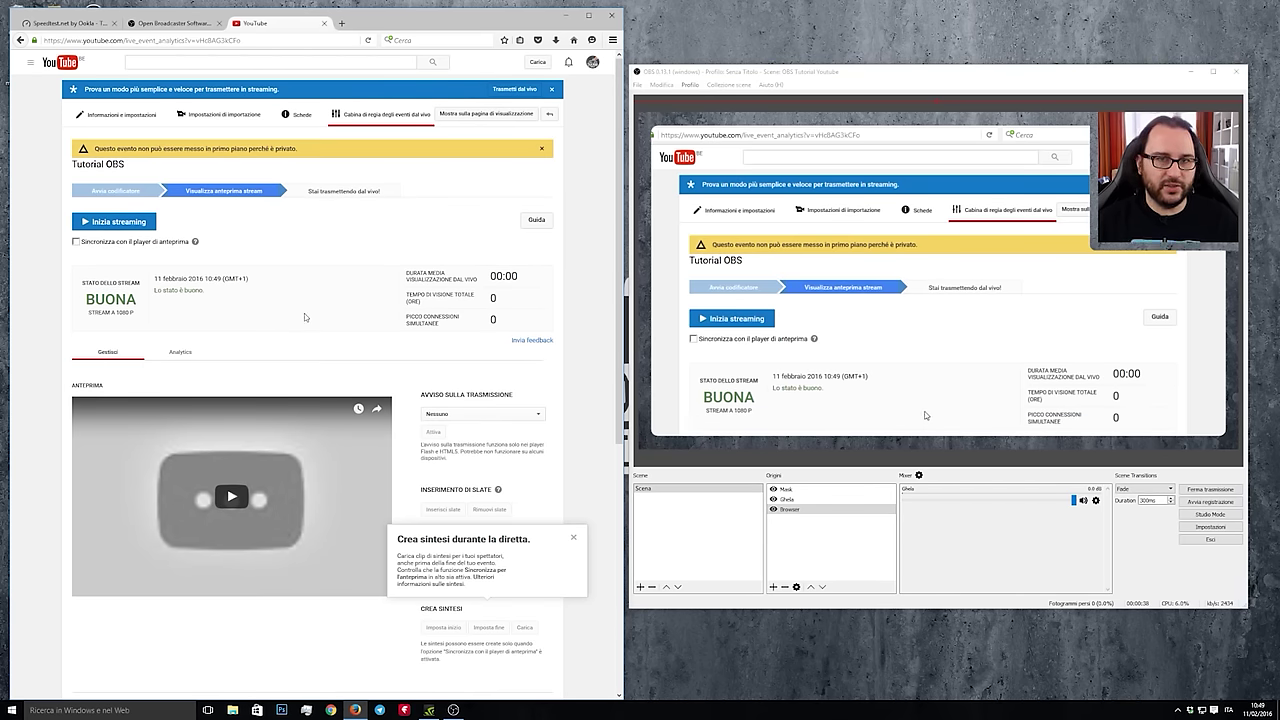
click(231, 496)
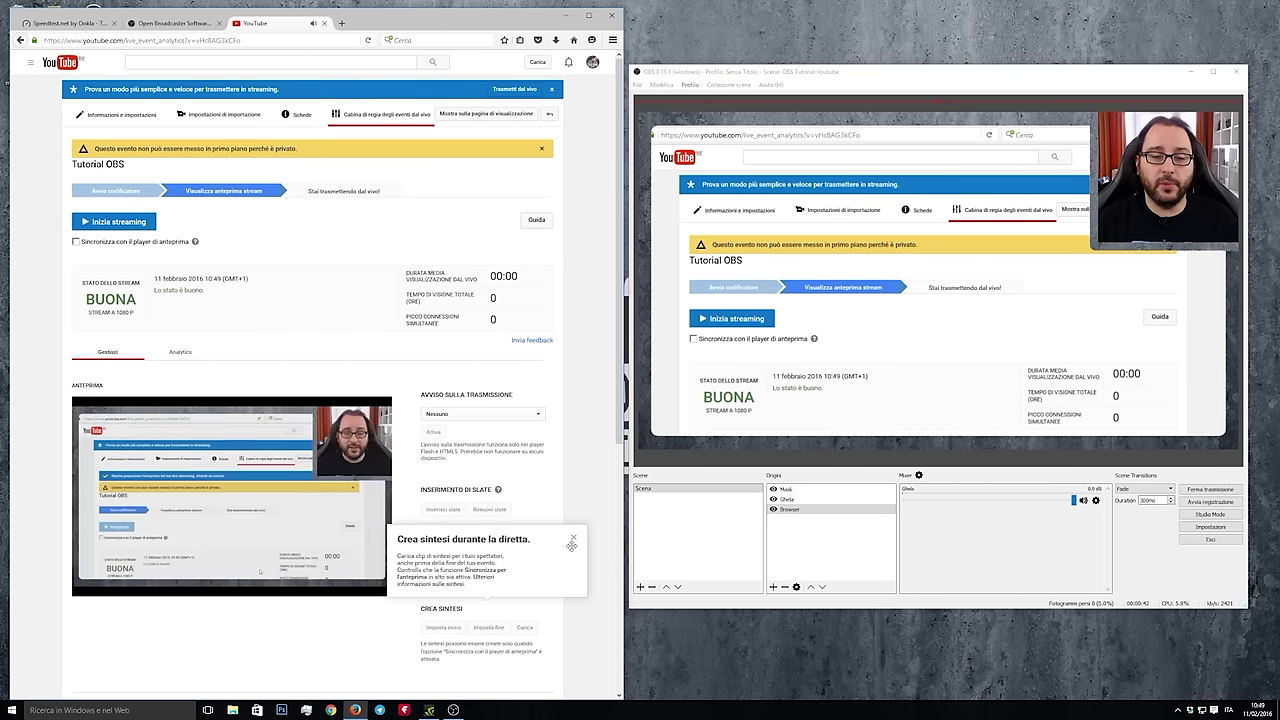
click(573, 540)
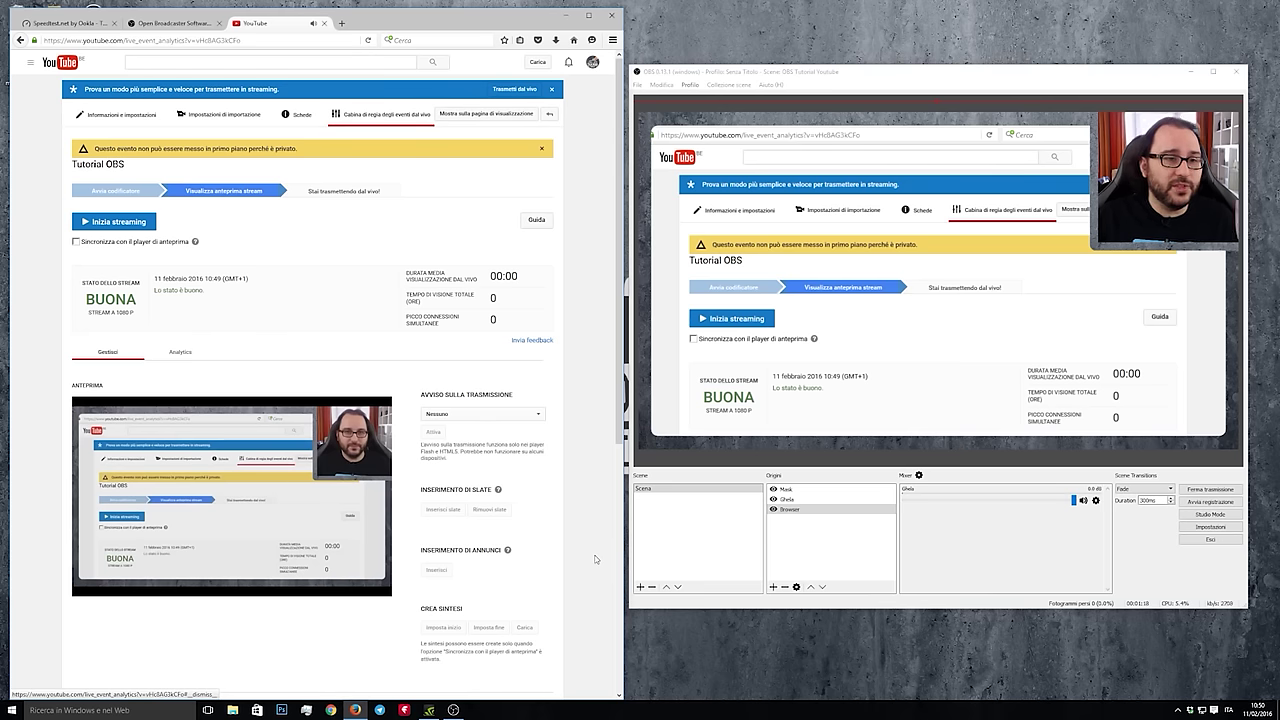
Start the live streaming of the Tutorial OBS event, confirm it, and open the event's watch page.
click(138, 230)
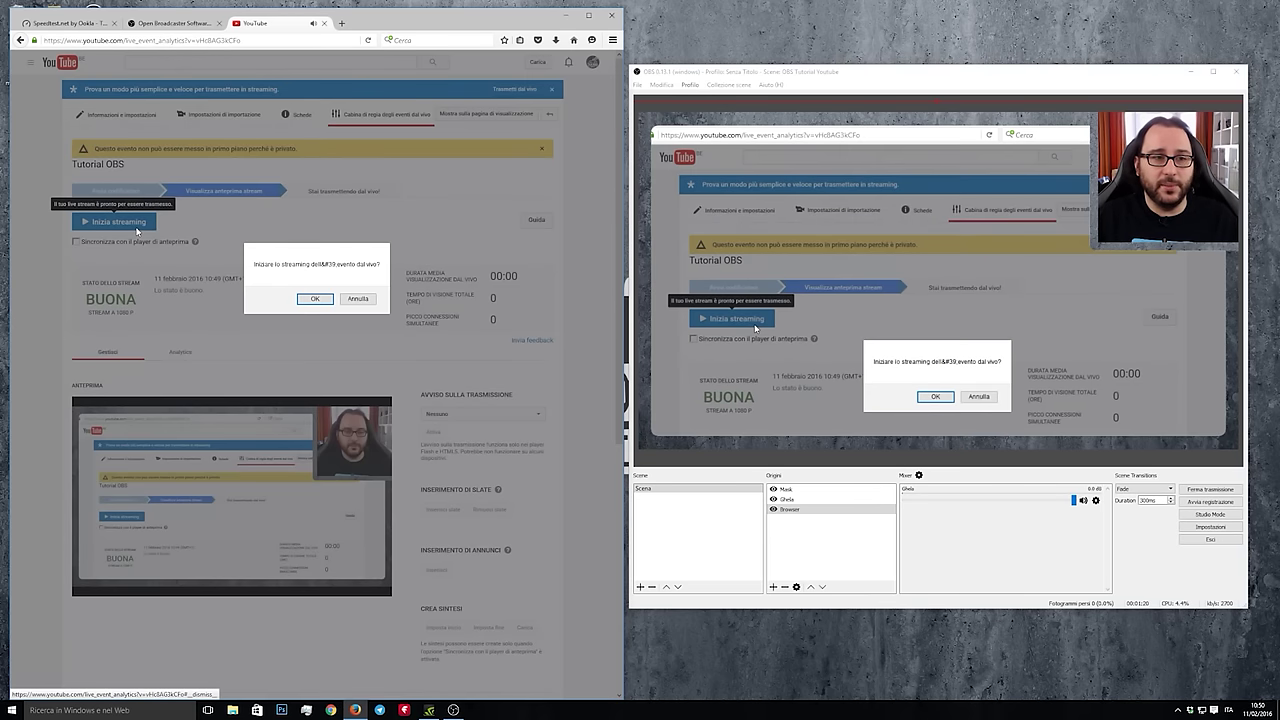
click(300, 301)
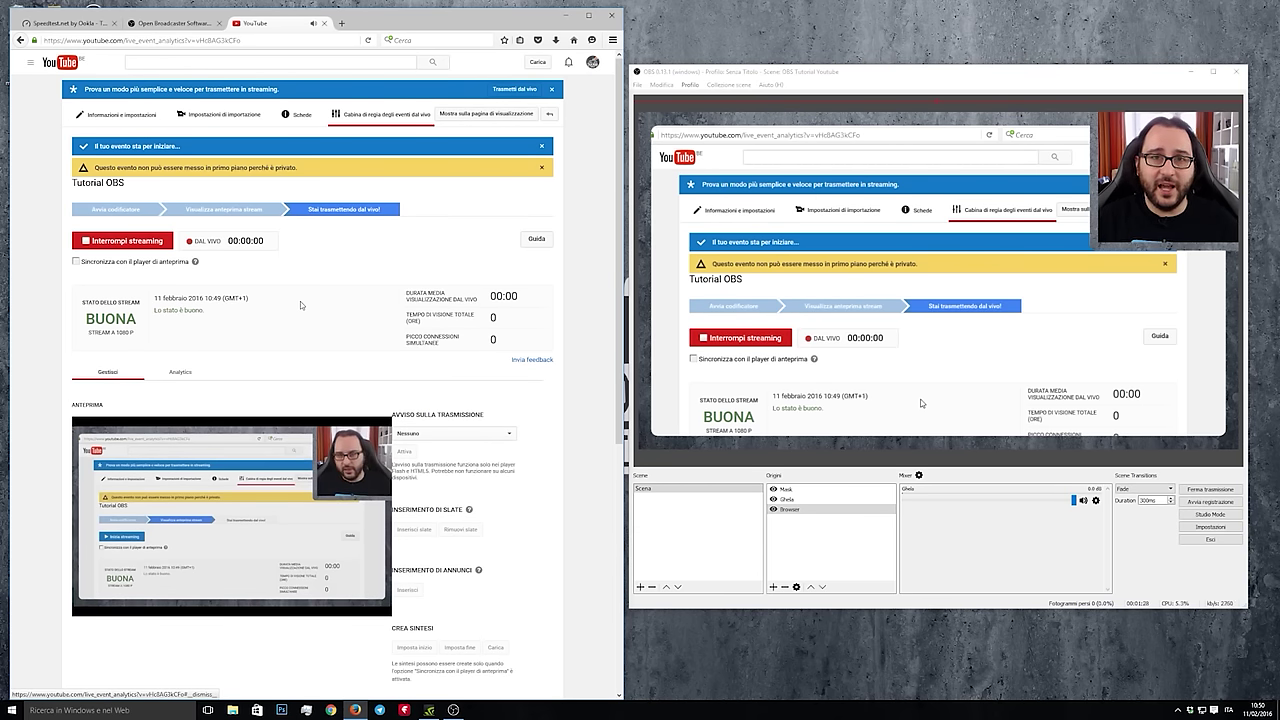
click(484, 116)
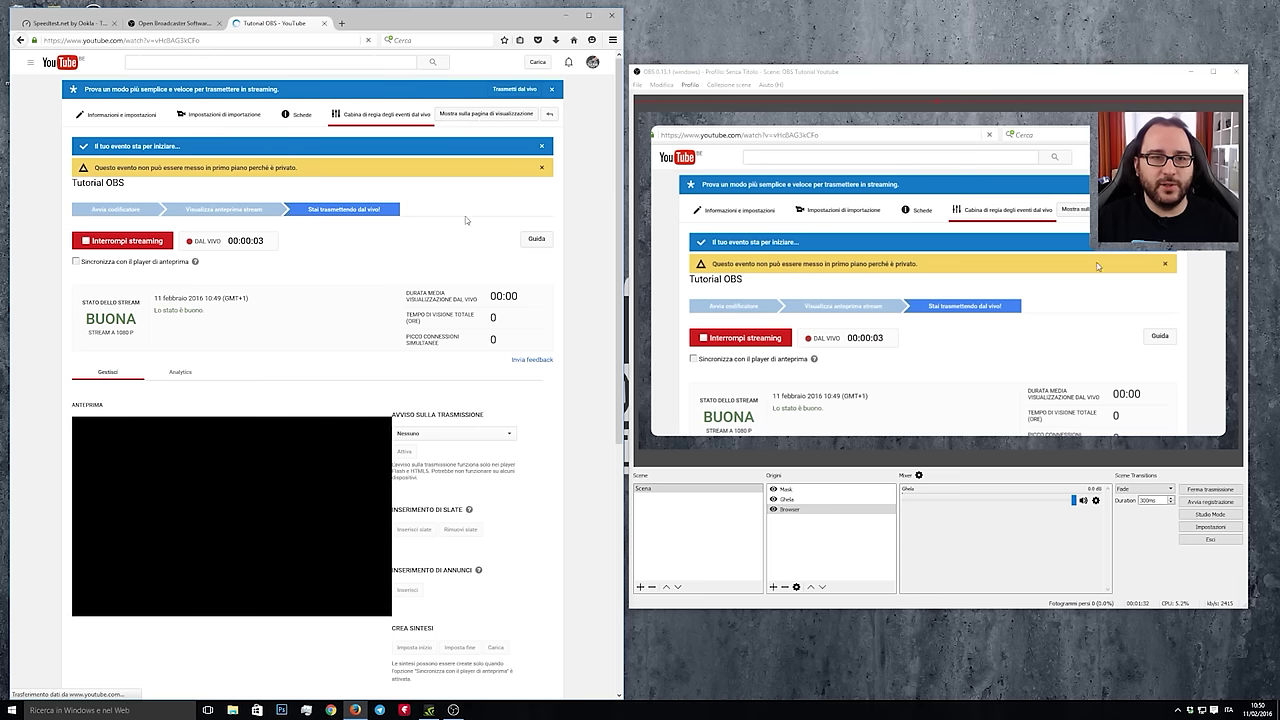